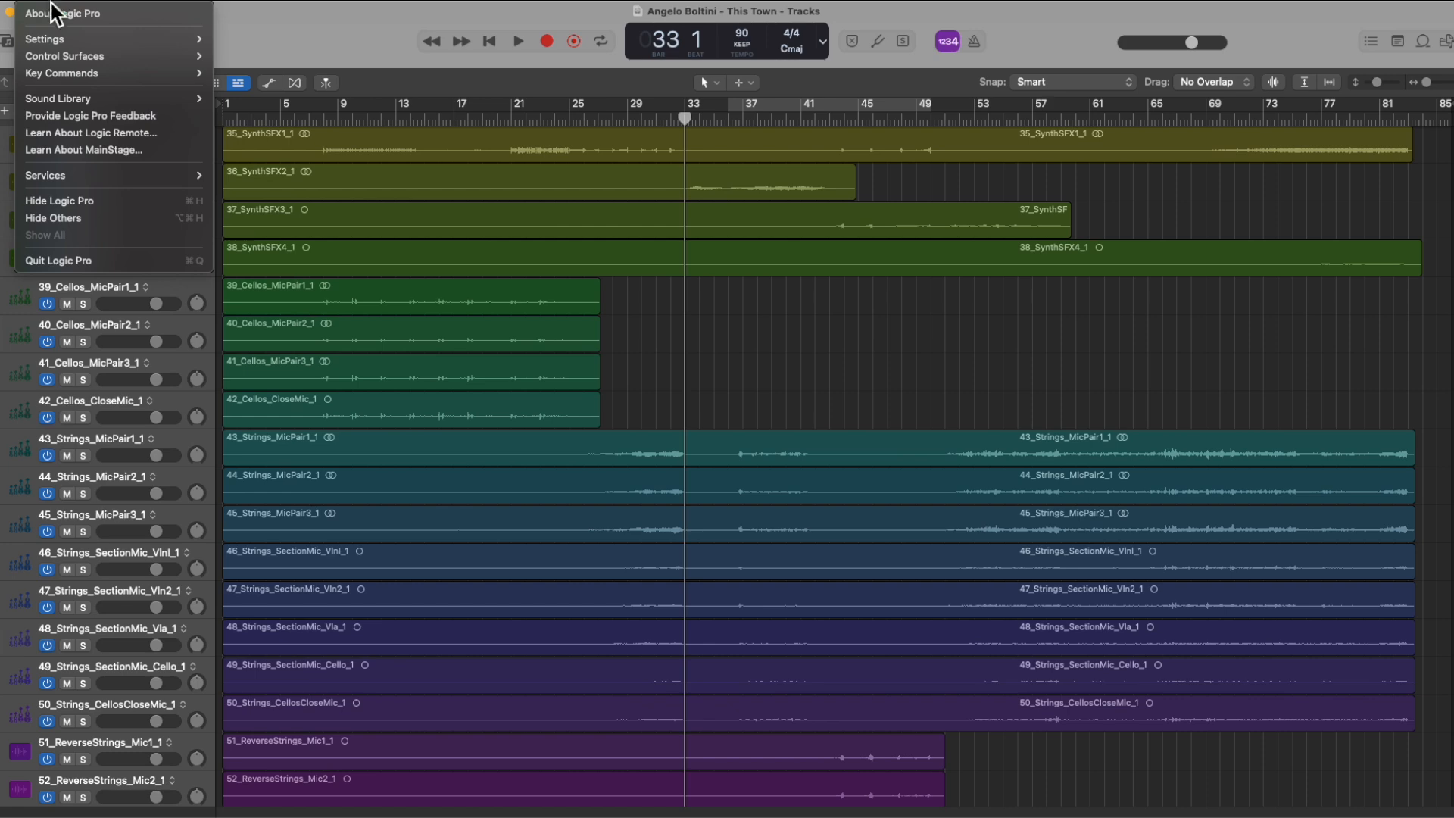
Step: Open the advanced settings and review the Enable Complete Features options
mouse_move(121, 38)
click(319, 40)
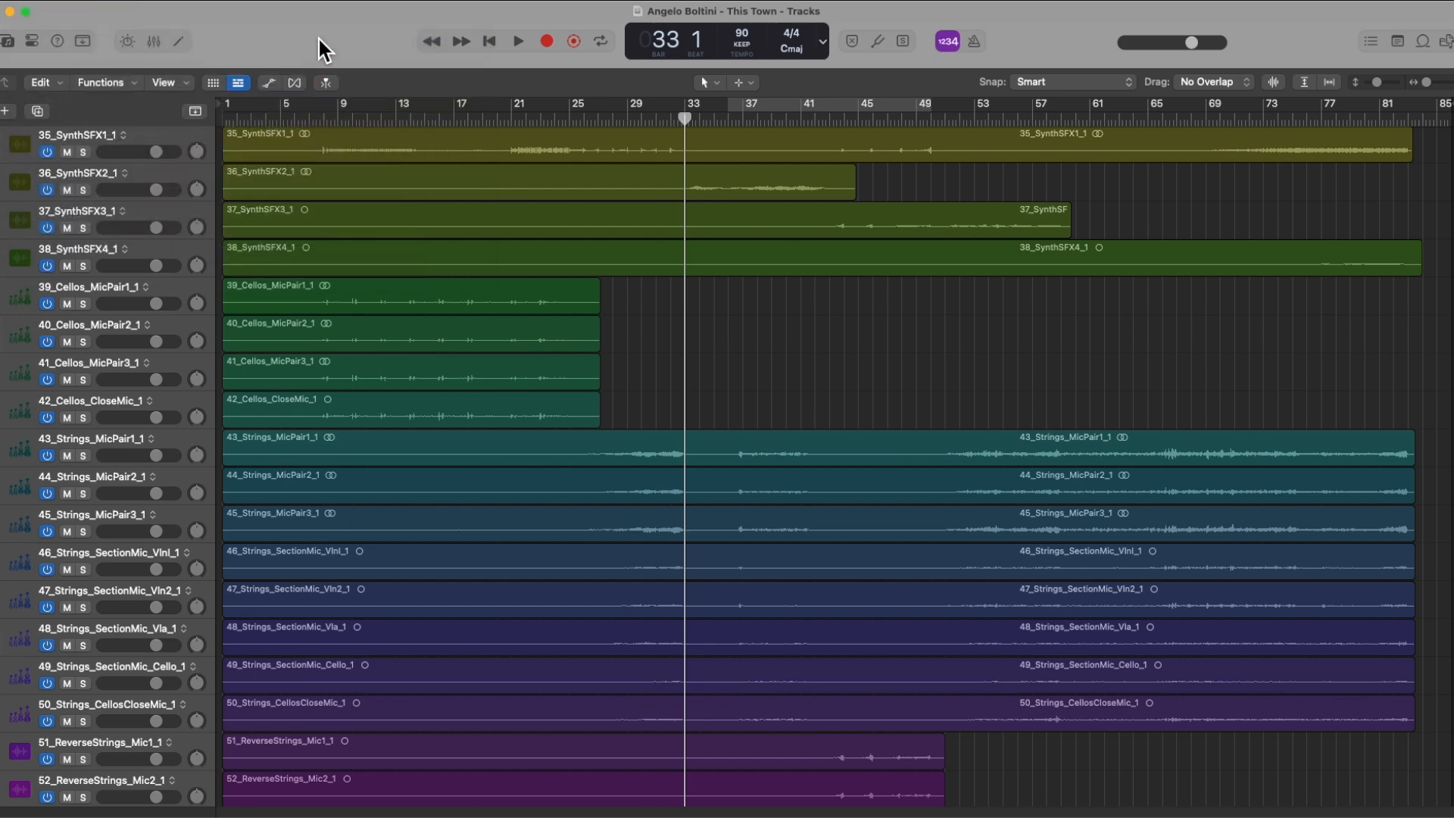
click(906, 289)
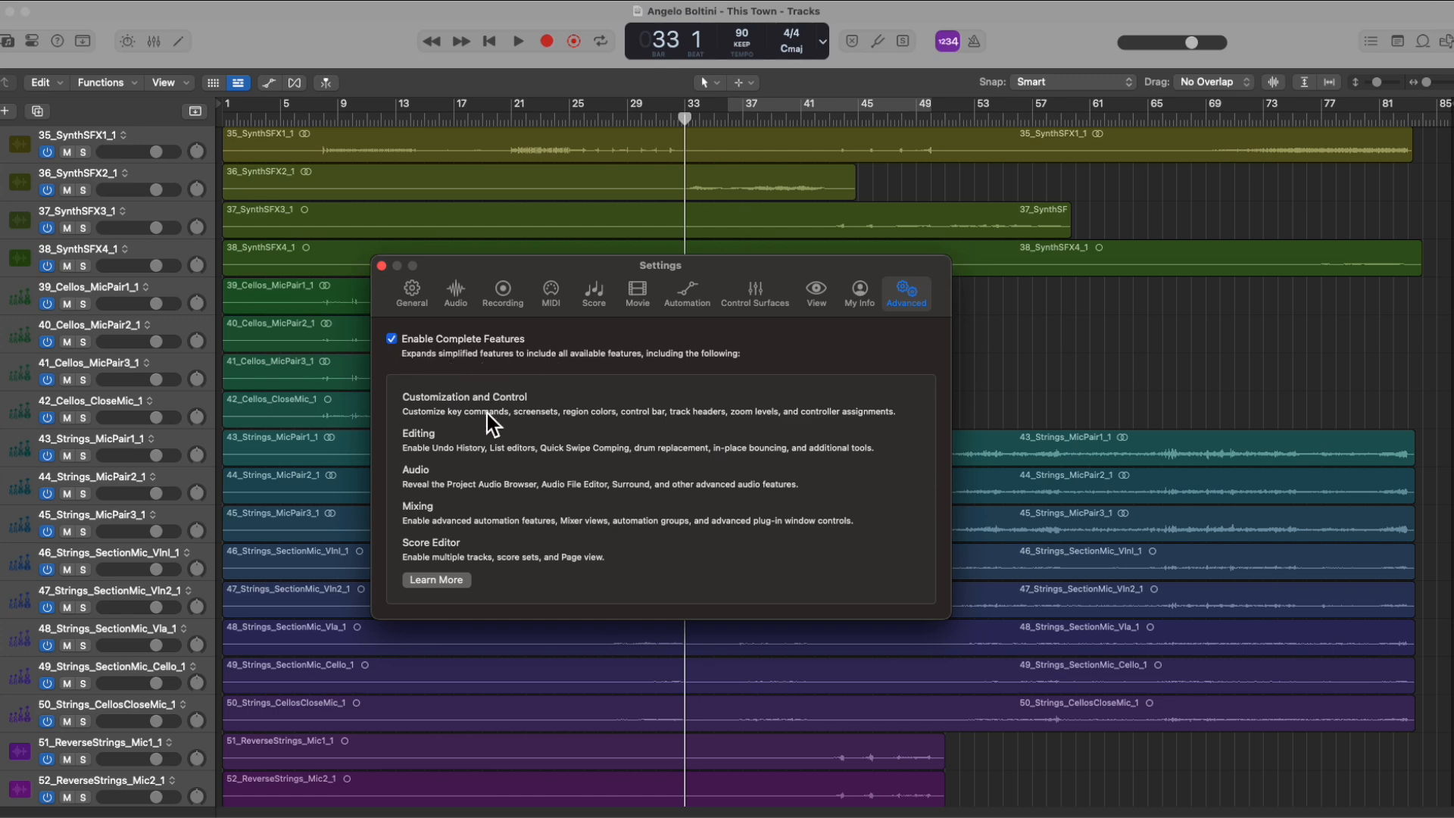
click(447, 507)
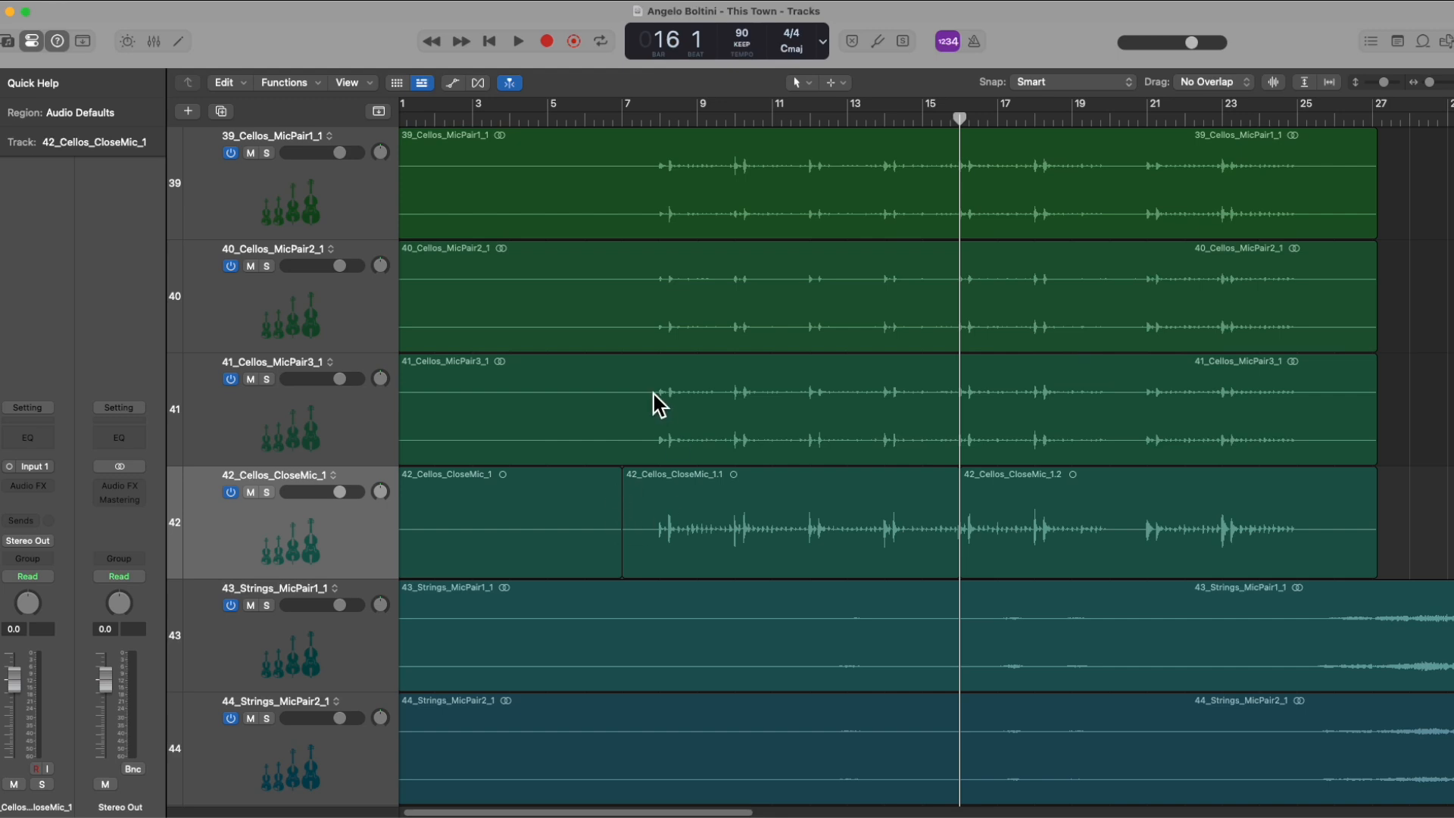
Step: Split the 41_Cellos_MicPair3_1 region on track 41 at bar 7
click(714, 407)
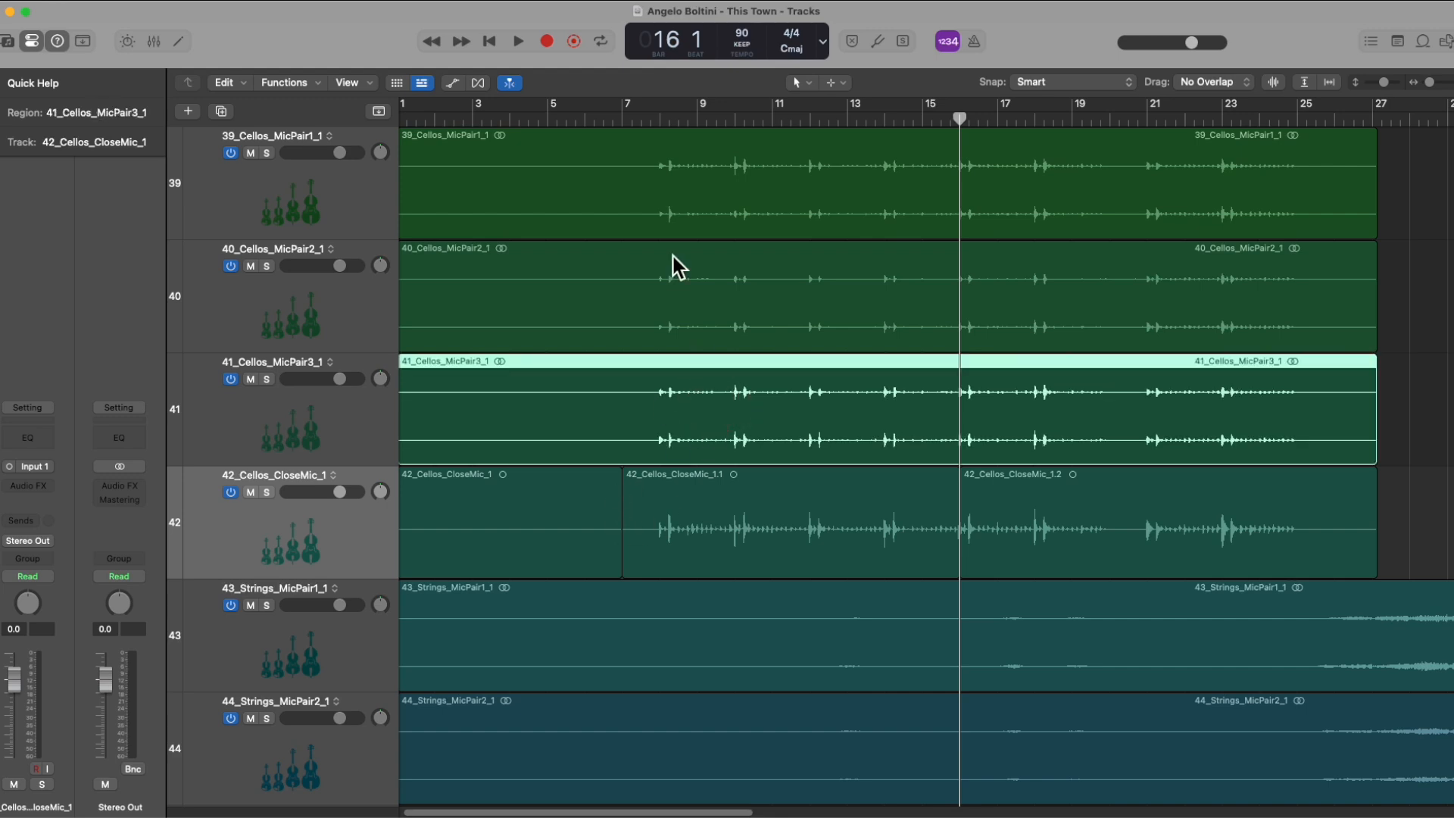
drag(954, 118, 622, 113)
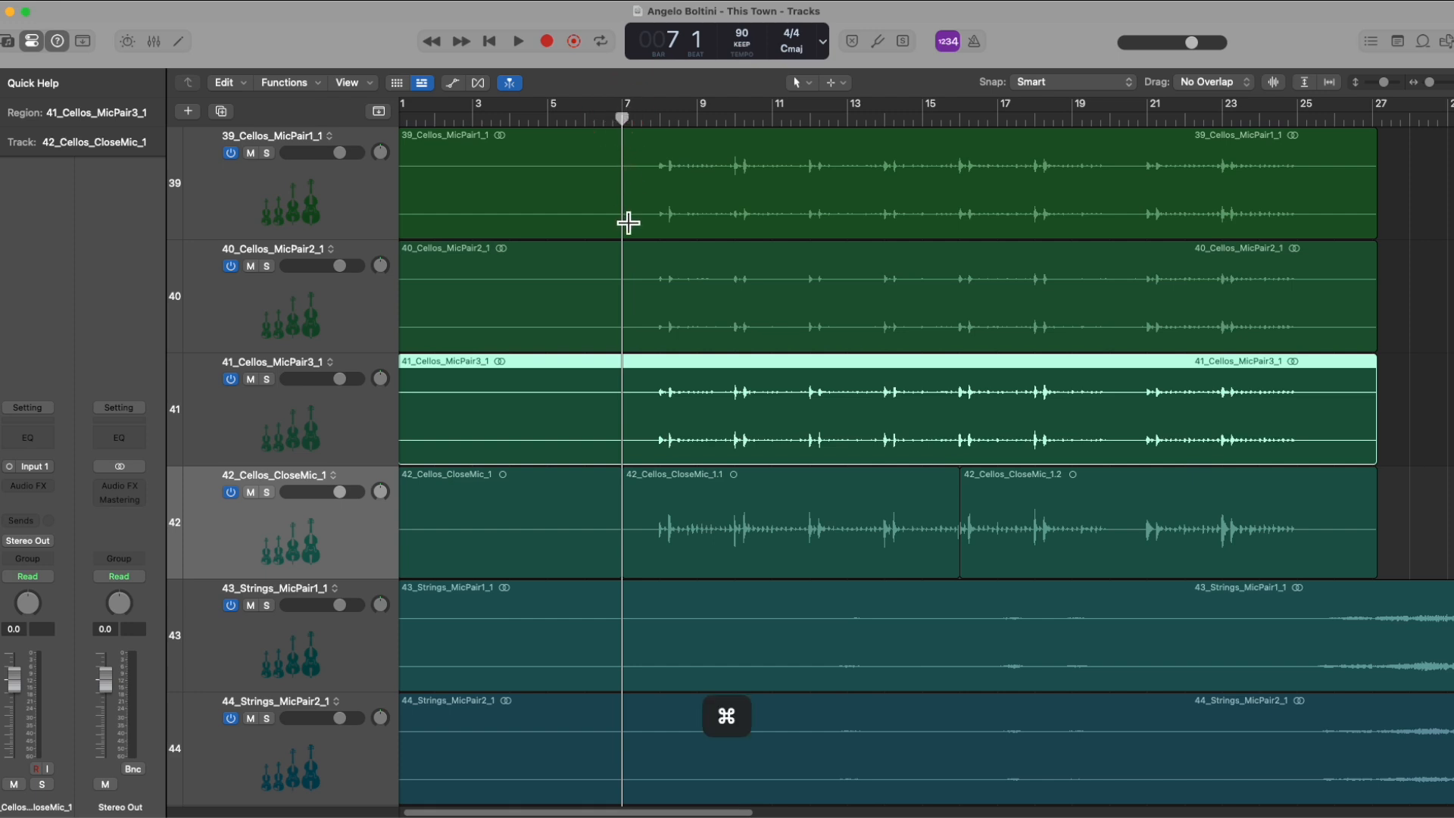
key(super+t)
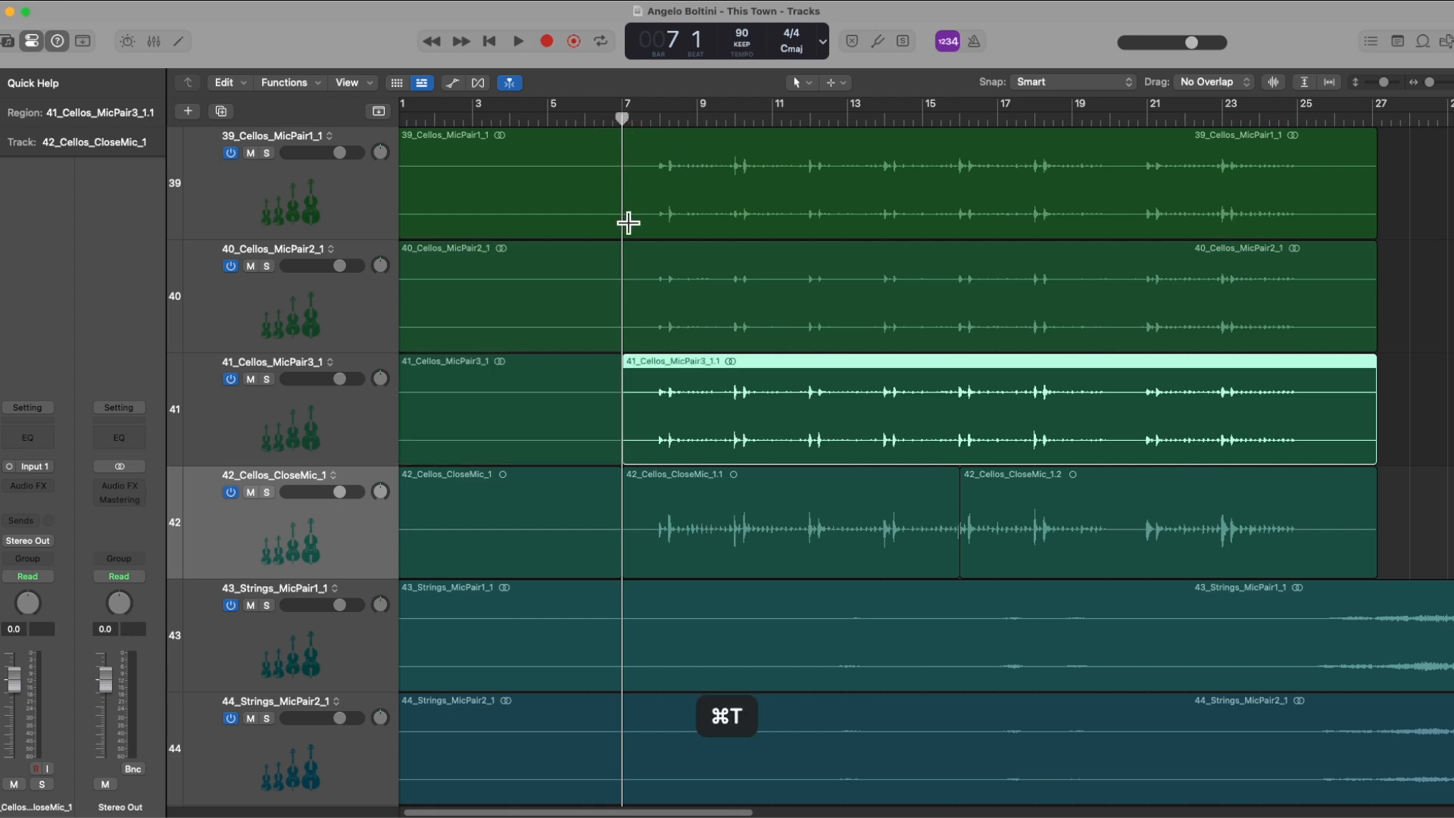
Step: Split the track 41 region that starts at bar 7 again at bar 16
click(608, 388)
click(691, 388)
click(568, 399)
click(685, 407)
click(959, 118)
key(super+t)
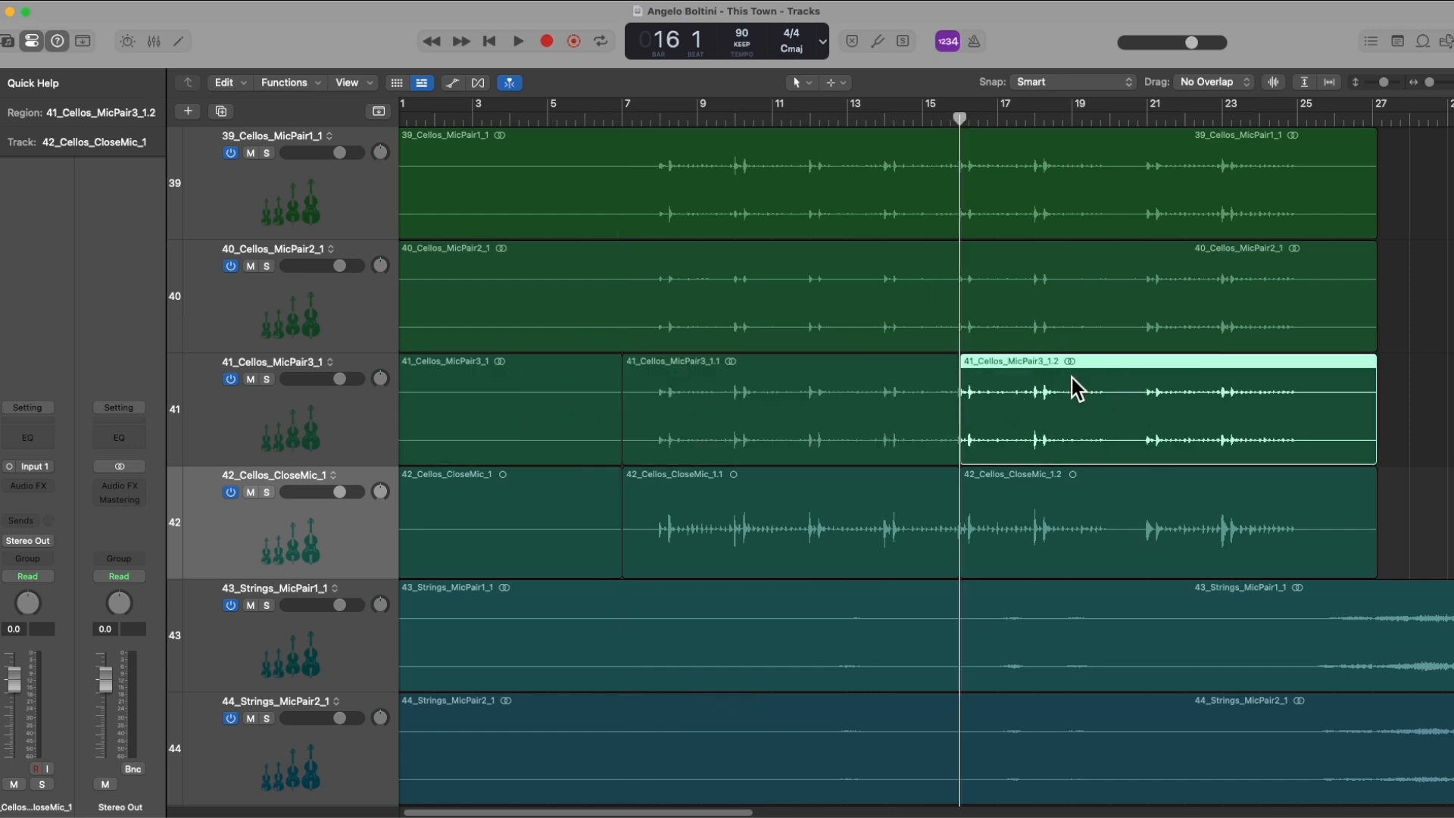
Step: Split the track 41 region between bars 7 and 16 at bar 11
drag(781, 117, 771, 117)
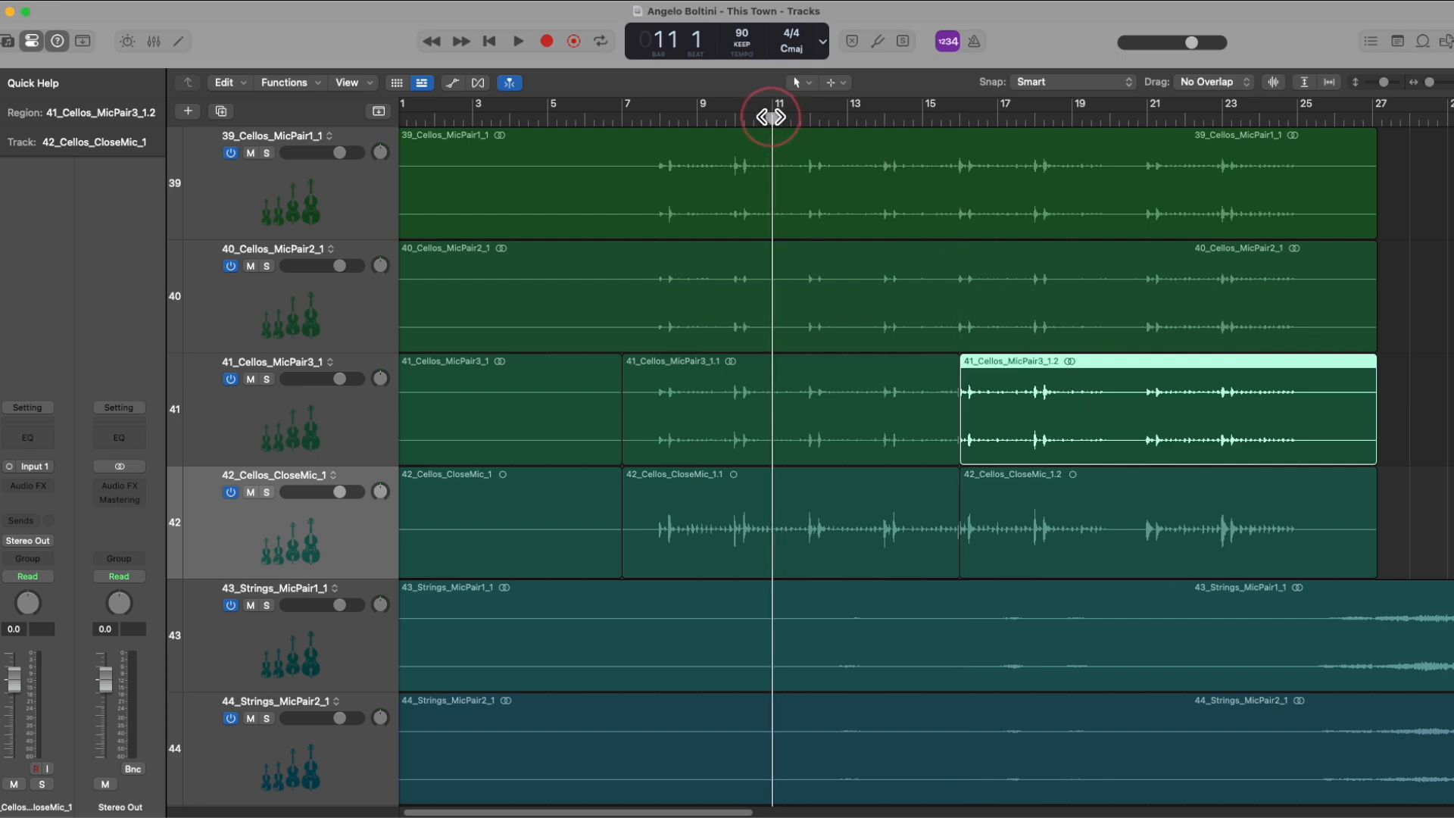
click(834, 391)
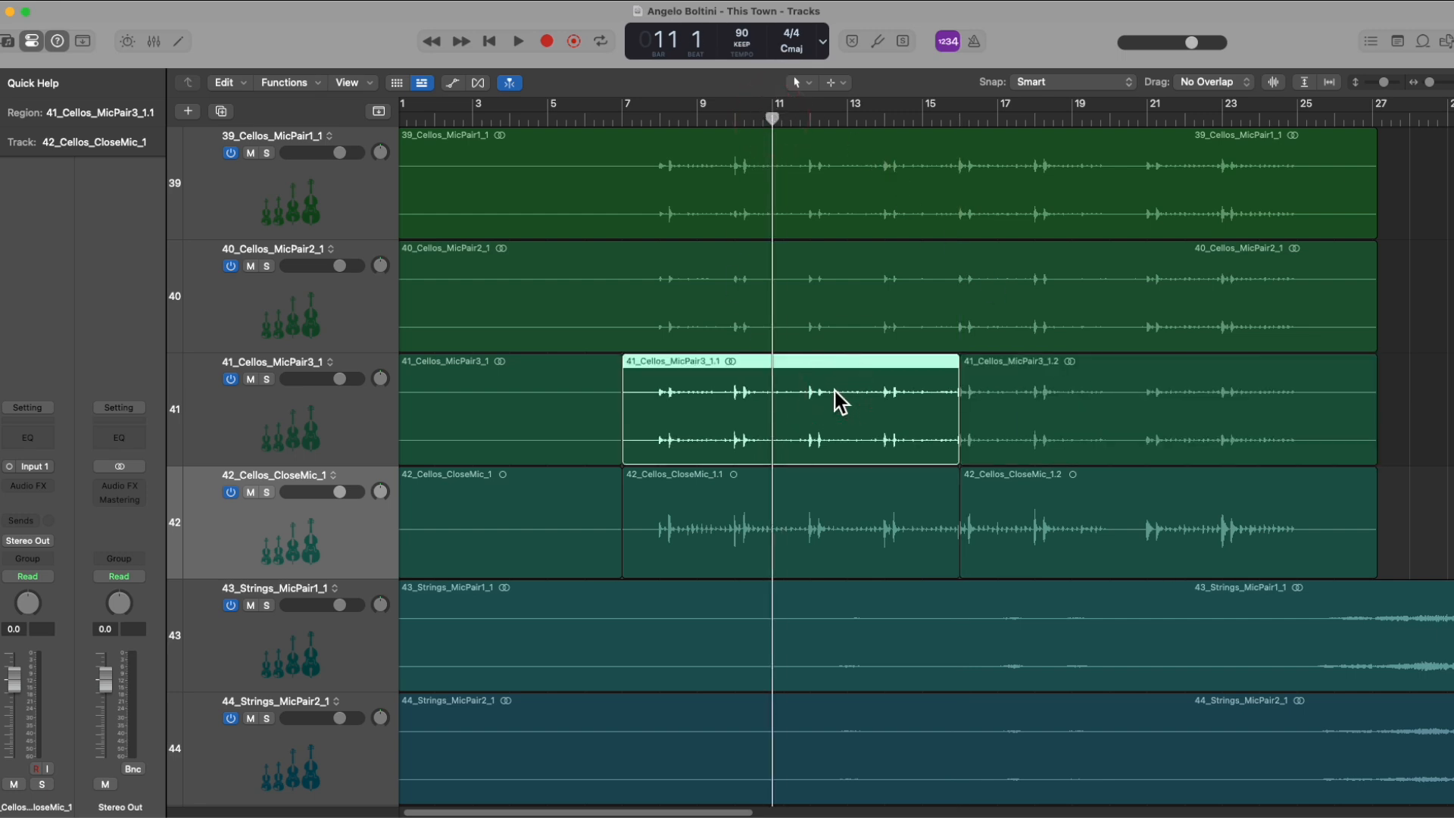
key(super)
key(super+t)
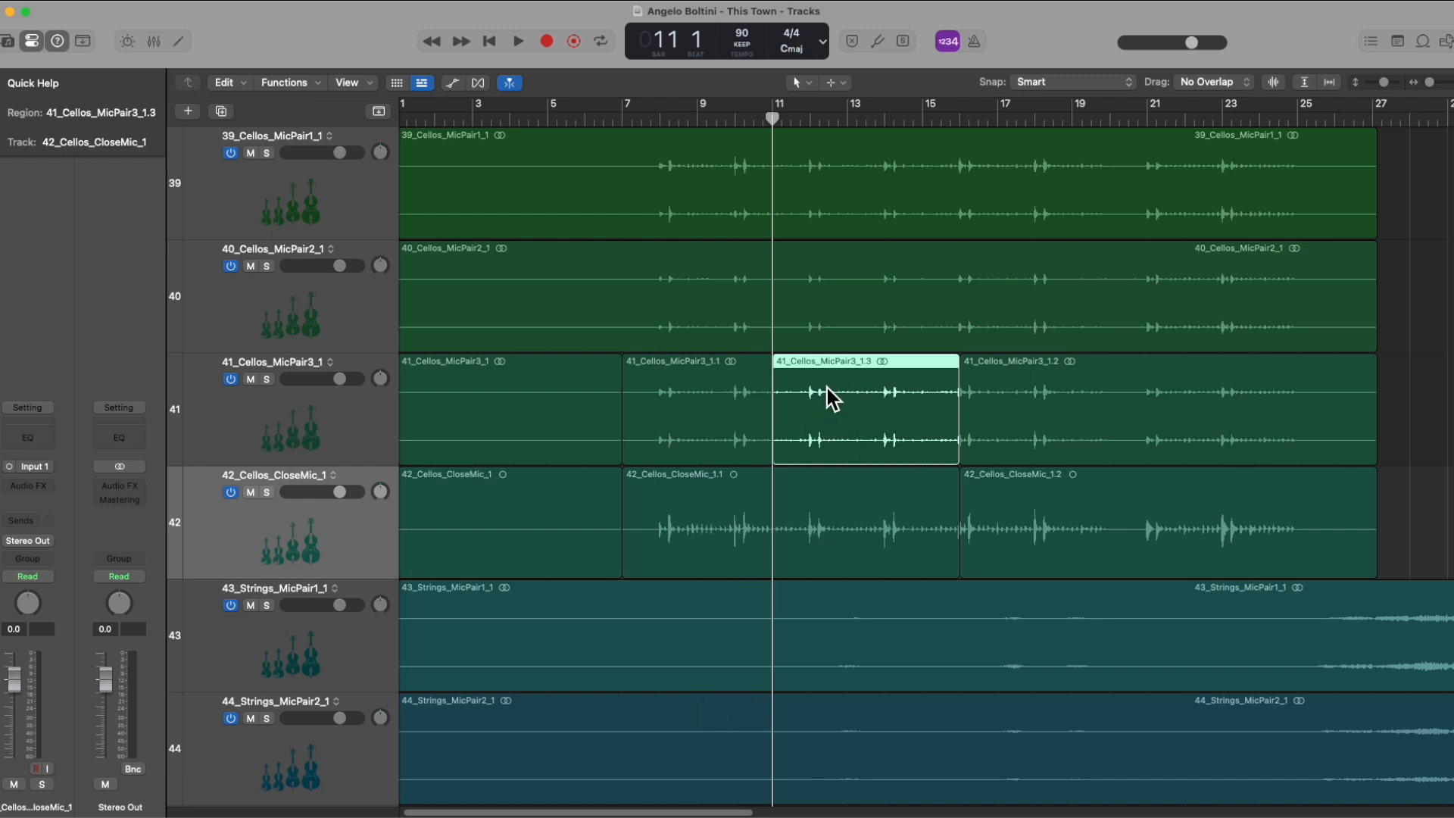
Step: Delete the track 41 region between bars 11 and 16, undo the deletion and clear the selection
key(BackSpace)
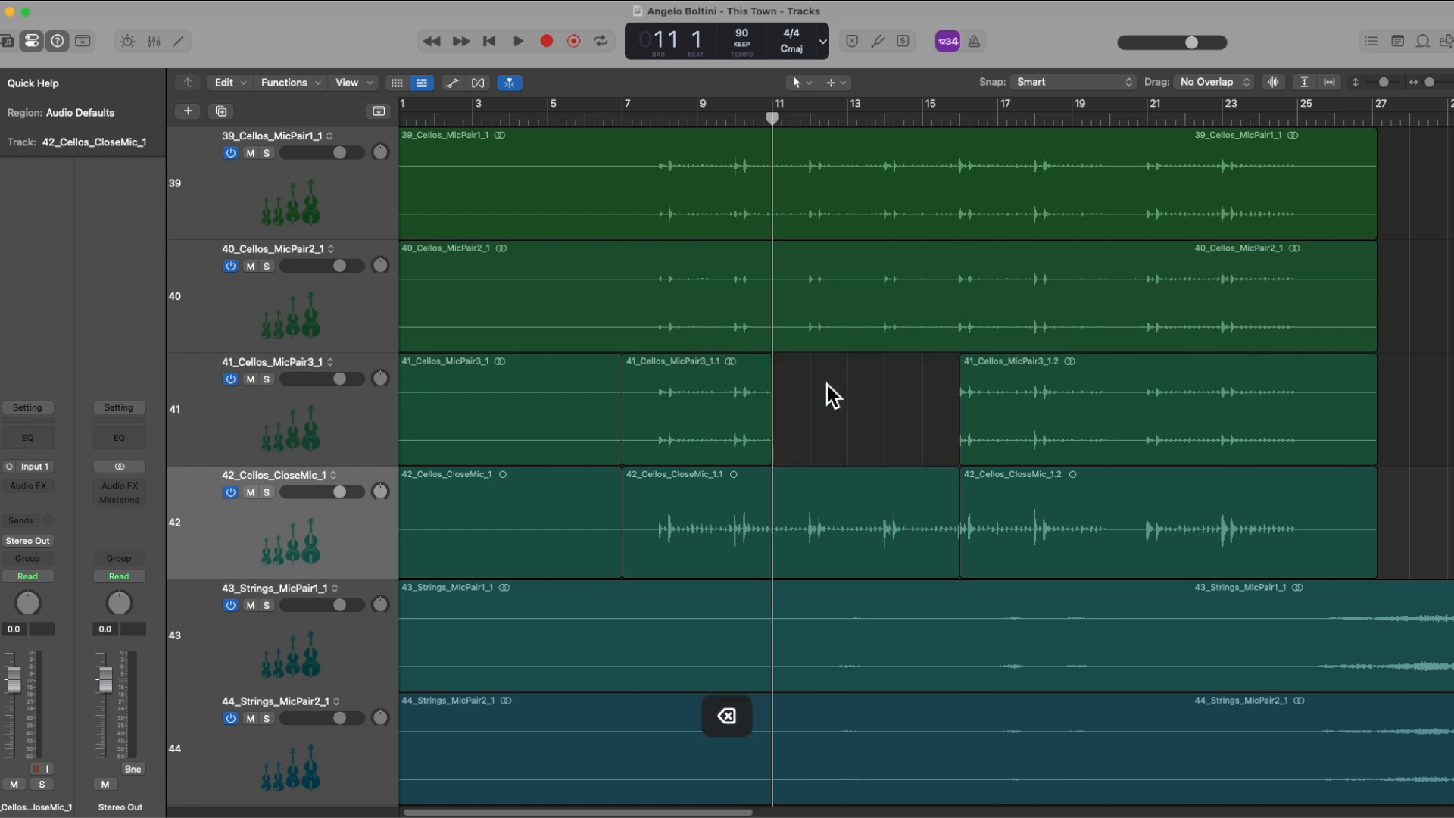
key(super+z)
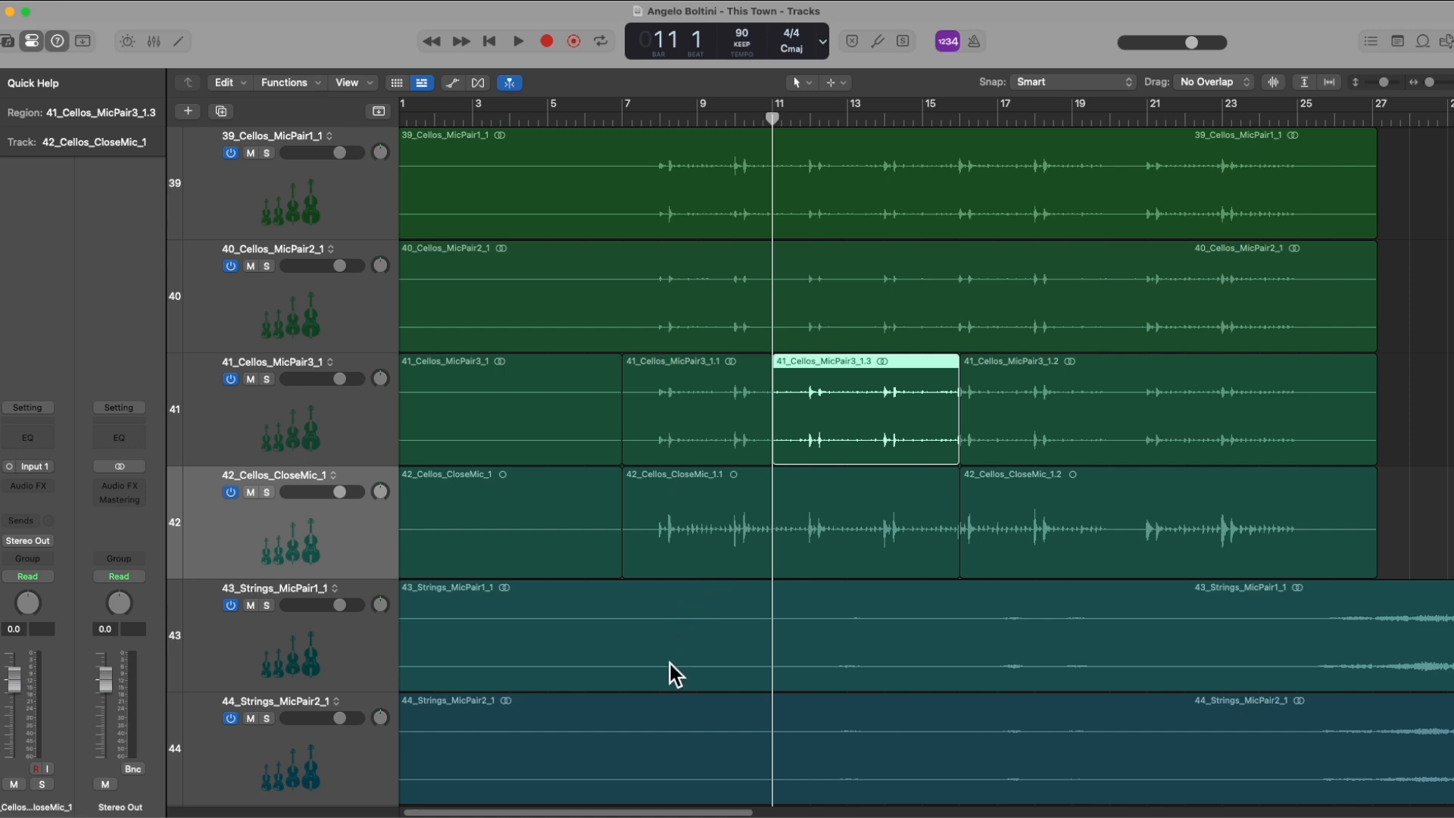
click(915, 483)
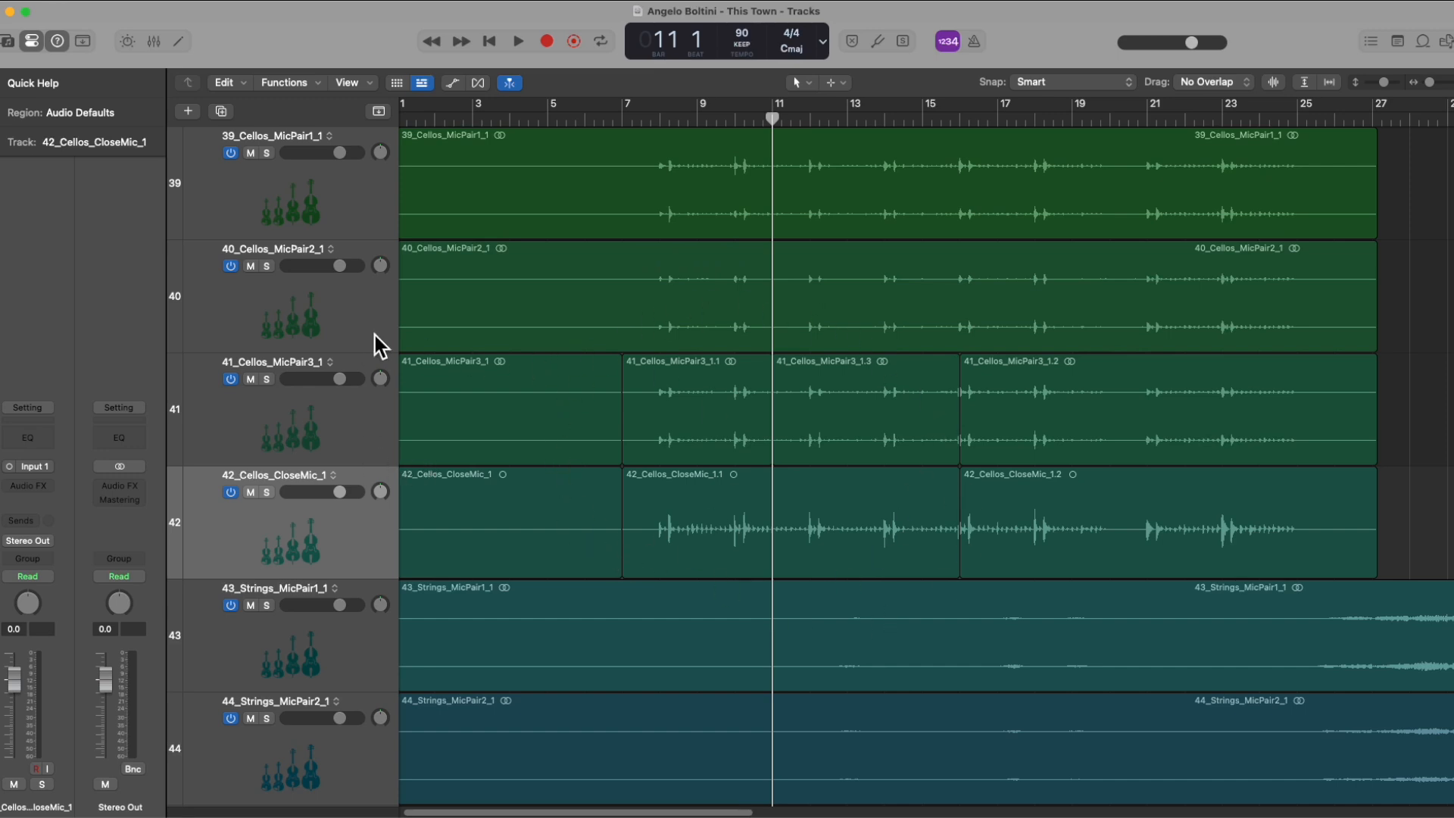
Step: Select tracks 40, 41, 42 and 43 one after another to select all regions on each
click(369, 317)
click(361, 443)
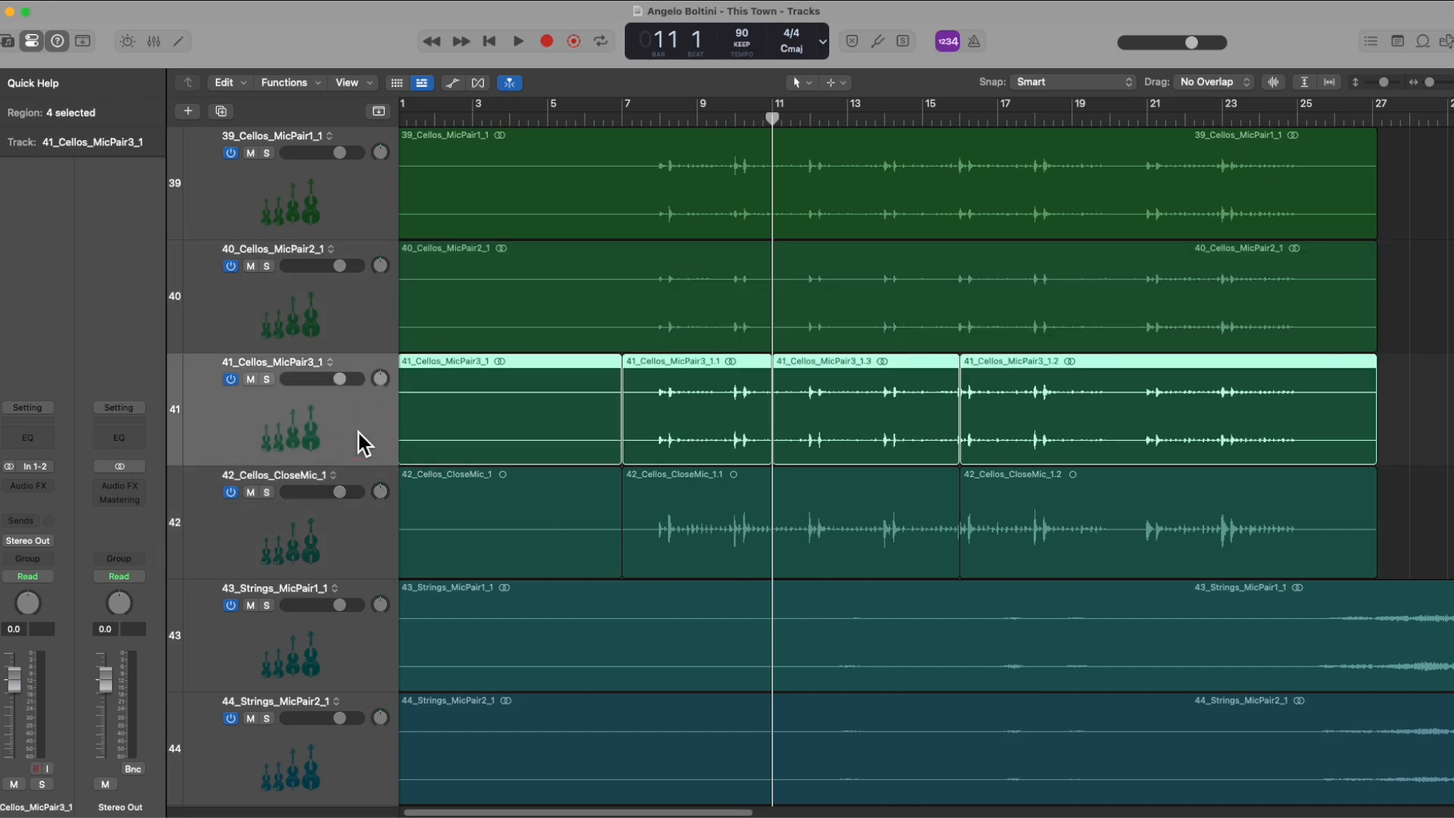
click(366, 548)
click(365, 650)
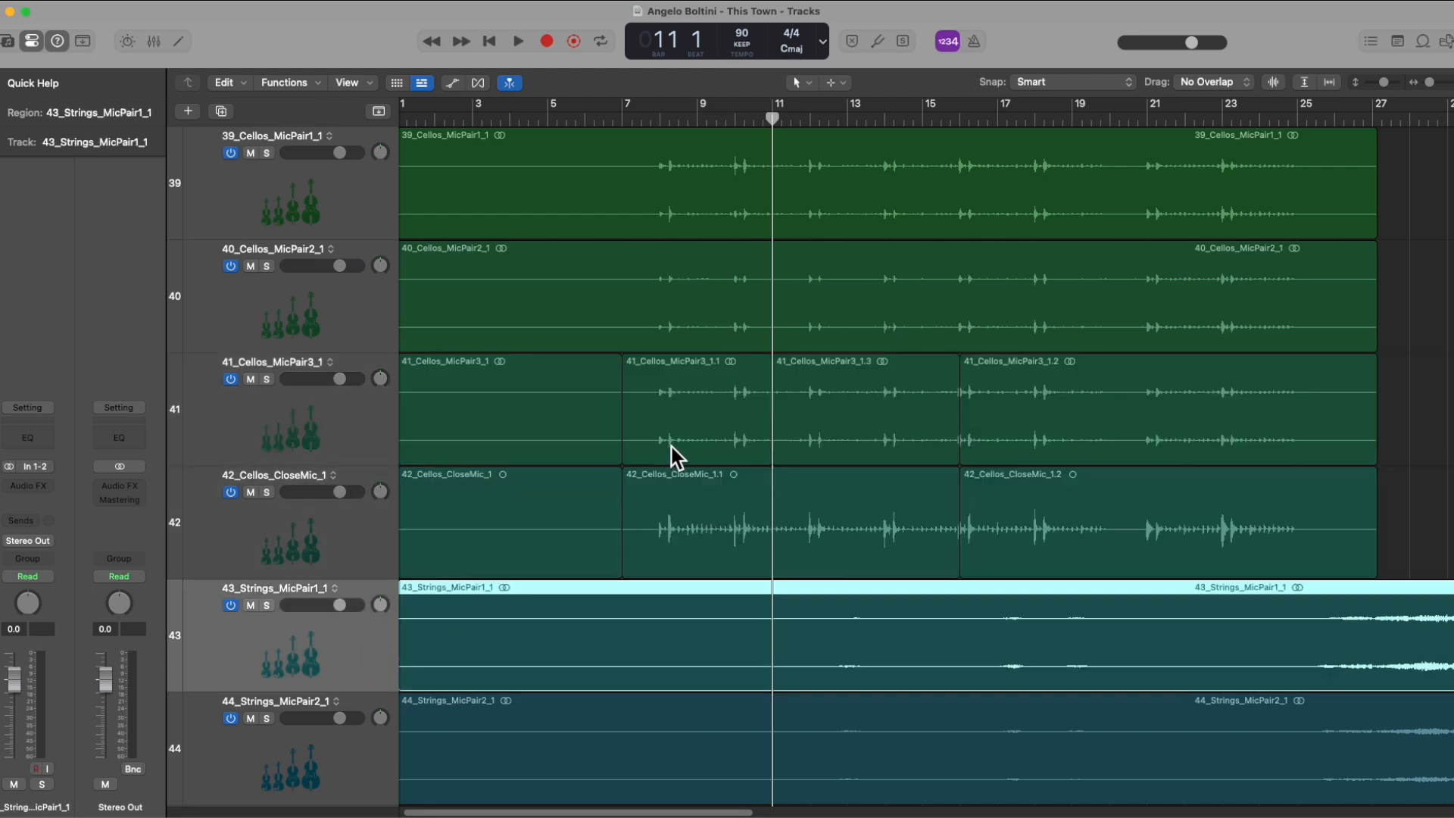
Step: Select individual regions on tracks 41 and 42 in turn, ending with the track 41 region between bars 7 and 11
click(696, 393)
click(805, 380)
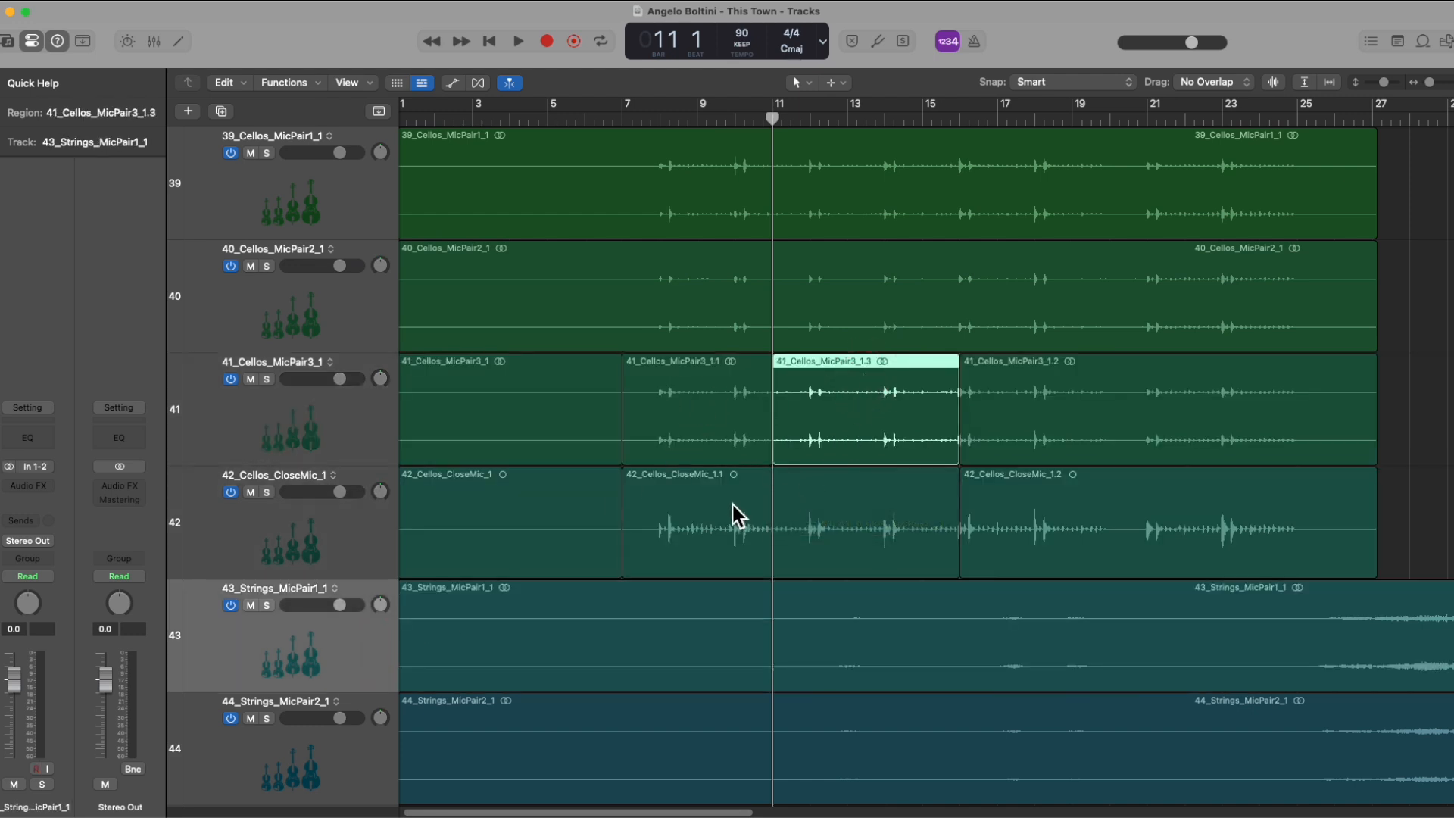
click(726, 485)
click(707, 387)
click(851, 392)
click(693, 375)
click(891, 382)
click(697, 375)
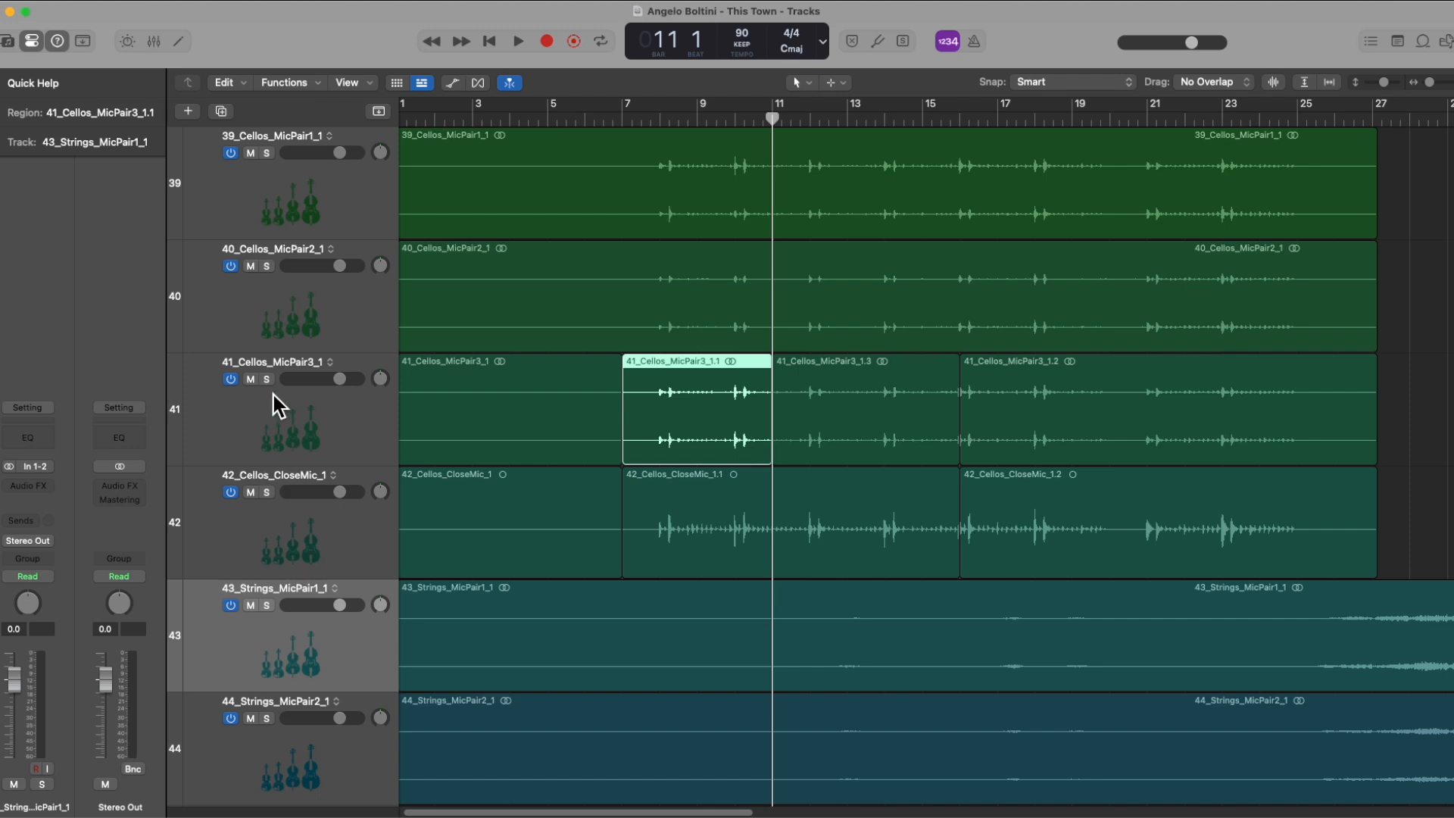
Step: Select track 41, delete all of its regions and undo the deletion
click(246, 402)
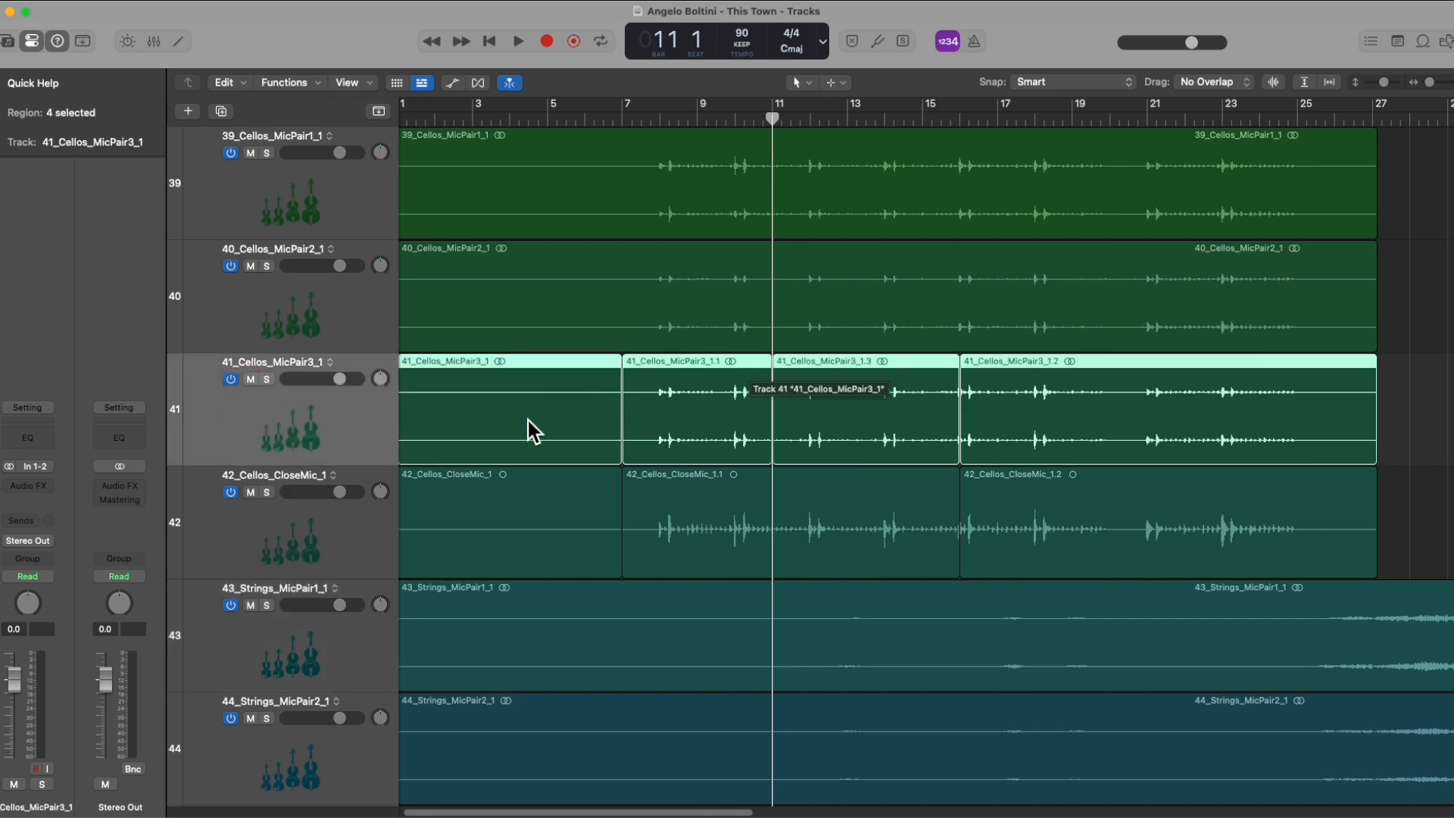
key(BackSpace)
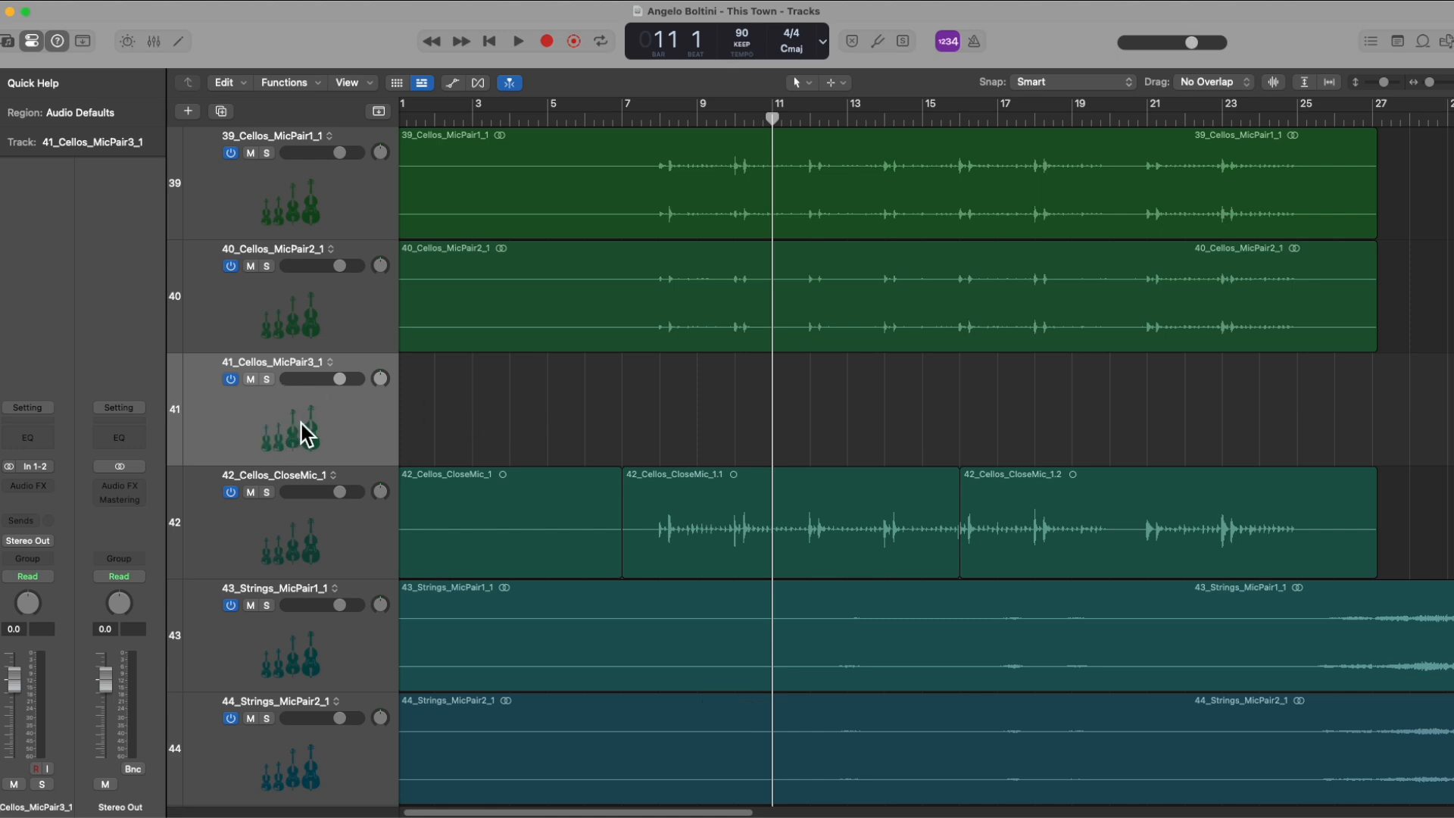
key(cmd+z)
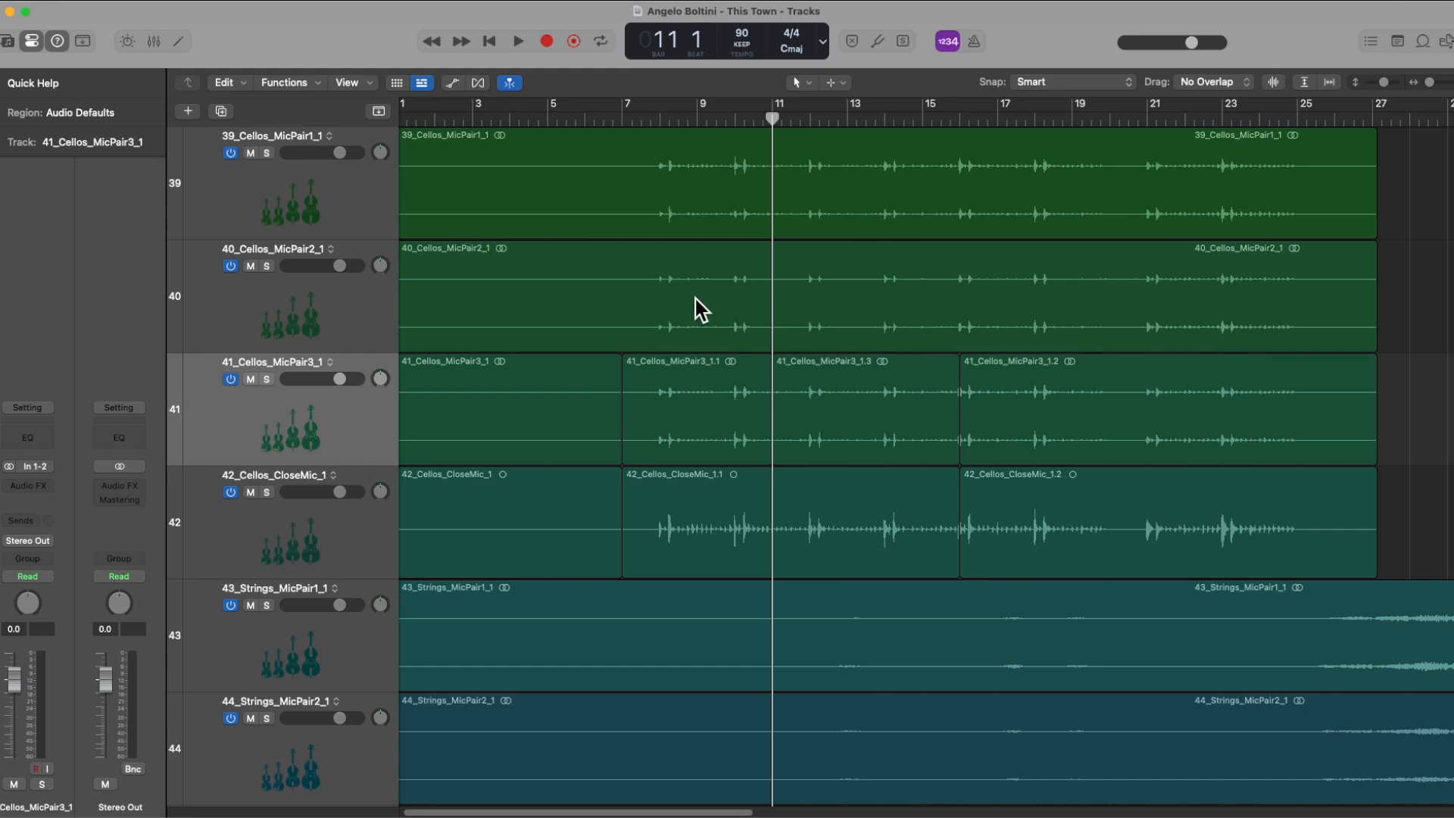
Step: Turn on cycle mode and set a one-bar cycle range from bar 3 to bar 4
key(c)
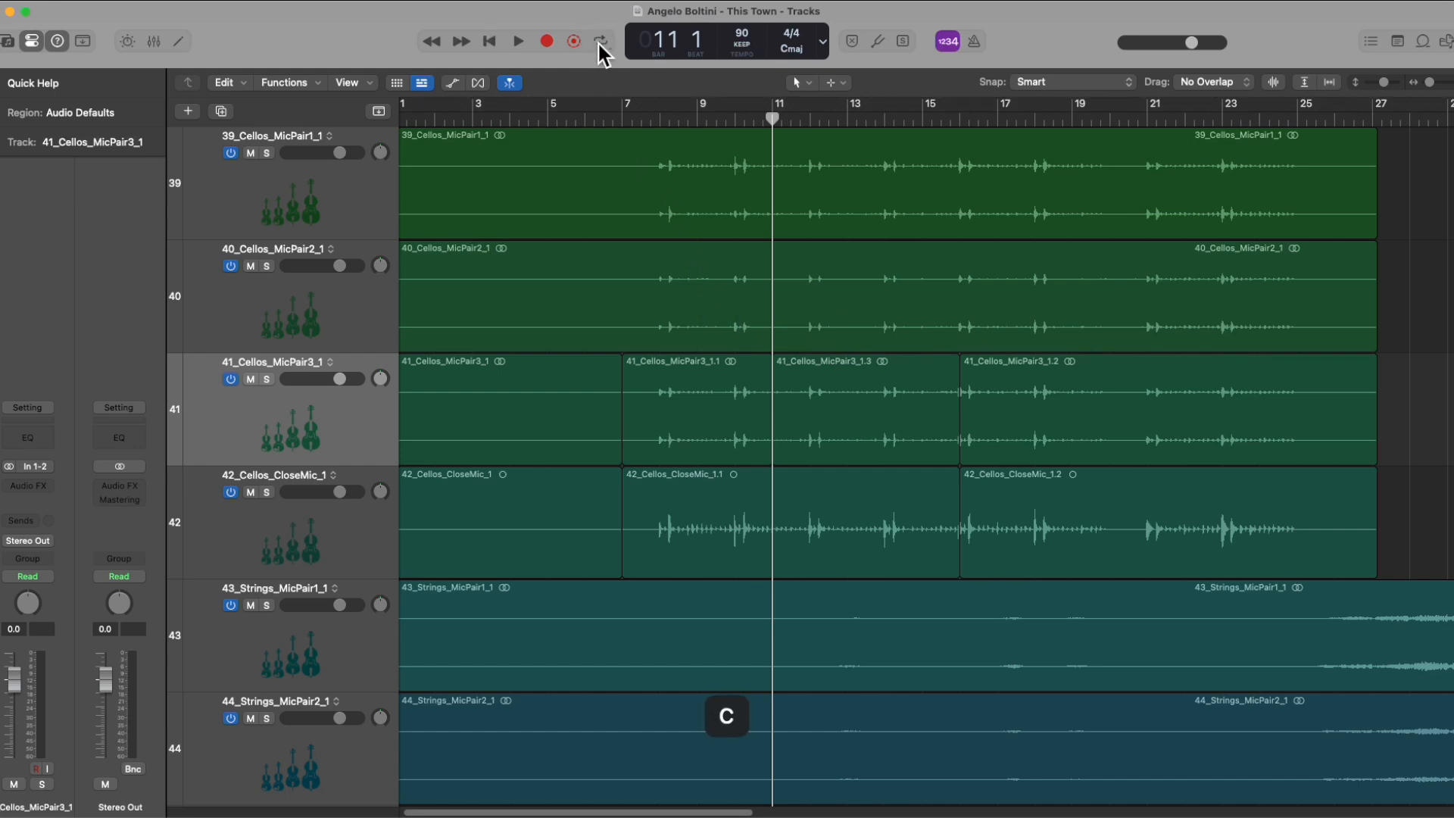
click(600, 41)
drag(547, 110, 1047, 132)
drag(477, 103, 530, 139)
Step: Turn the master volume all the way down and move the cycle range to bars 9 to 10
drag(1191, 43, 945, 59)
drag(944, 48, 943, 49)
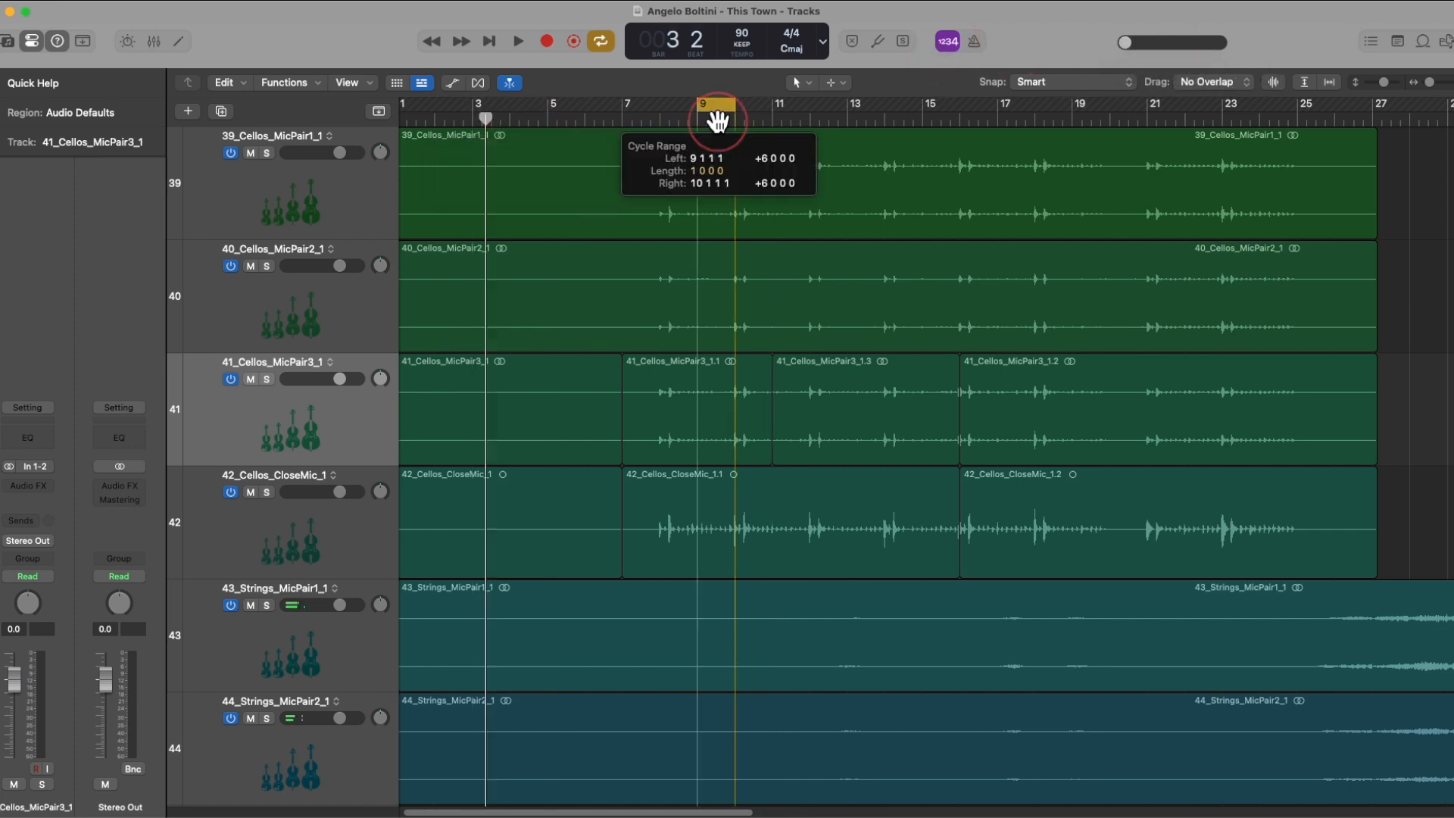
drag(717, 120, 717, 120)
Step: Play the cycle range between bars 9 and 10, stop playback and restore the master volume
key(space)
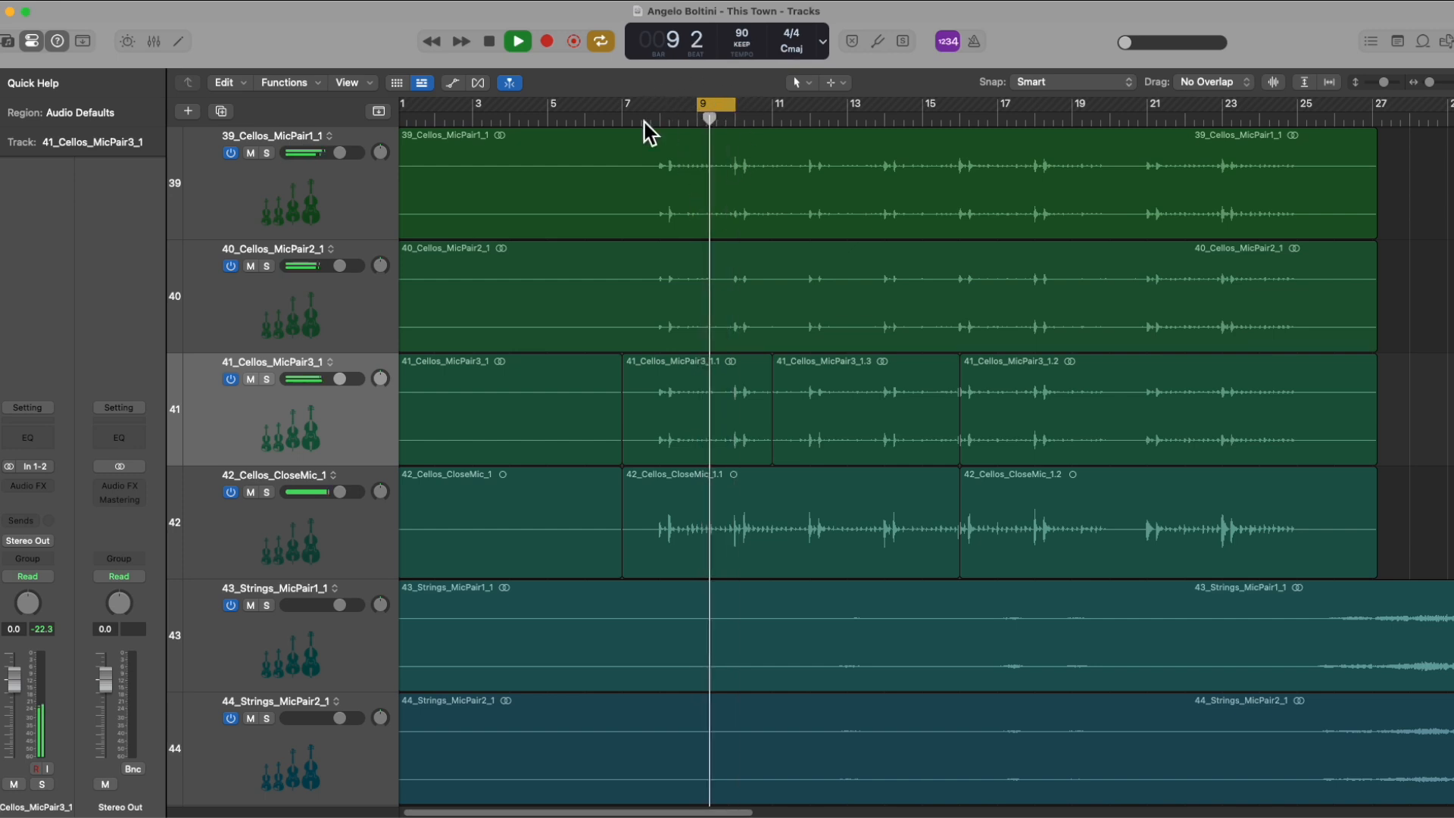
key(space)
alt+click(1124, 44)
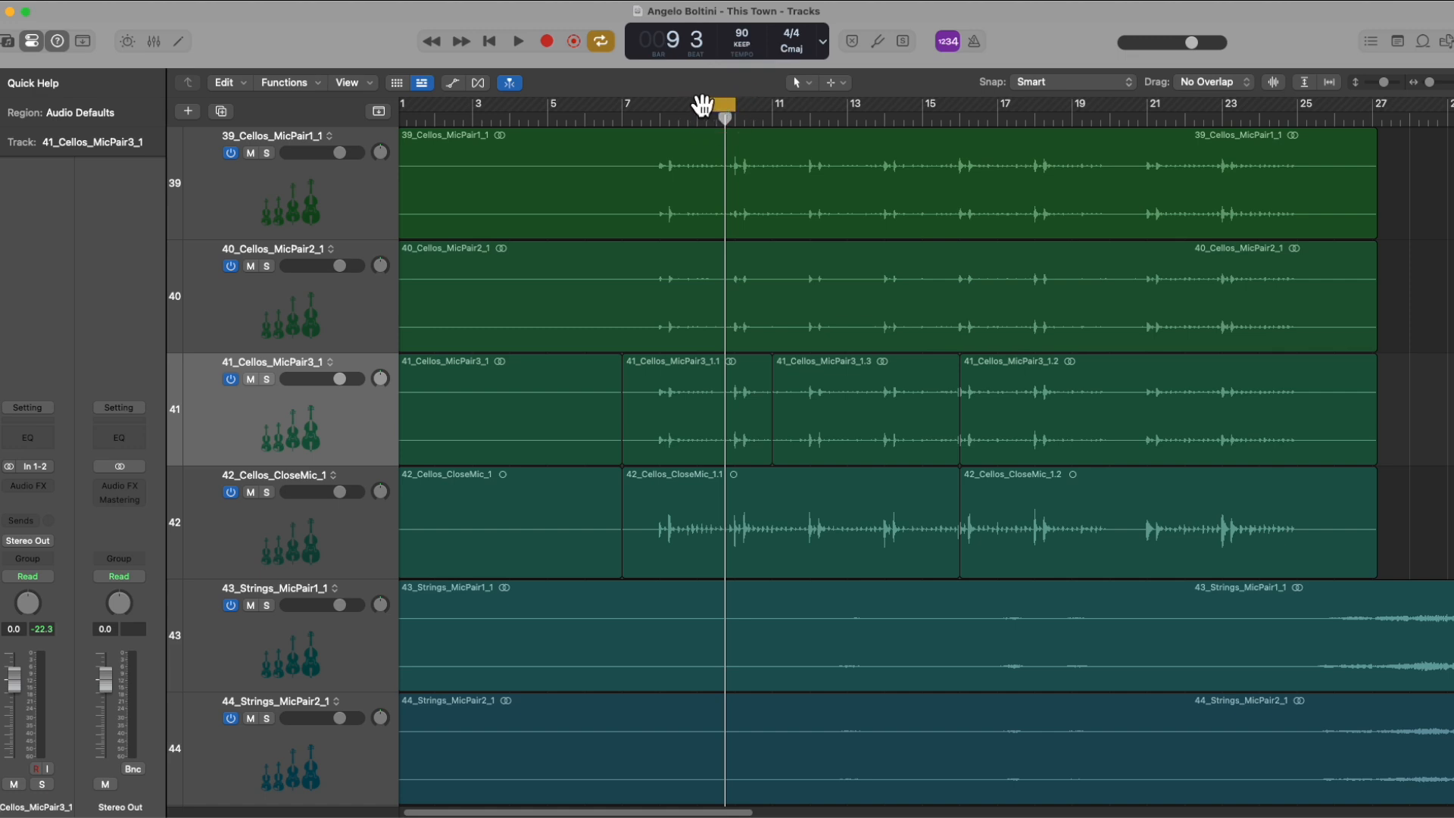
Step: Set the cycle range from bar 7 to bar 13 and toggle cycle mode off and on
drag(638, 106, 849, 111)
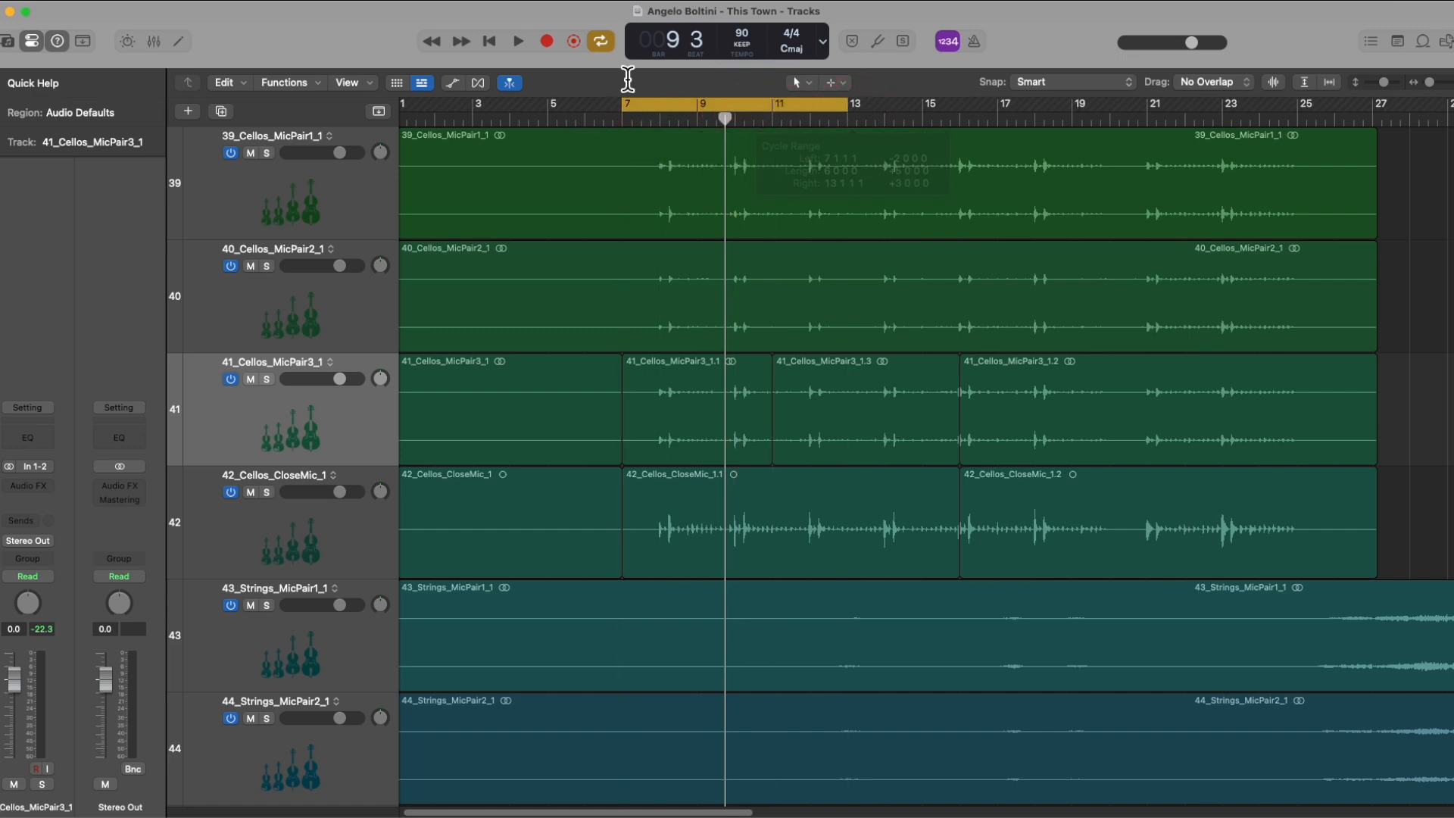
key(c)
key(c)
key(c)
Step: Redraw the cycle range from bar 9 to bar 11 with cycle mode on
key(c)
drag(717, 113, 616, 107)
key(c)
drag(698, 103, 775, 109)
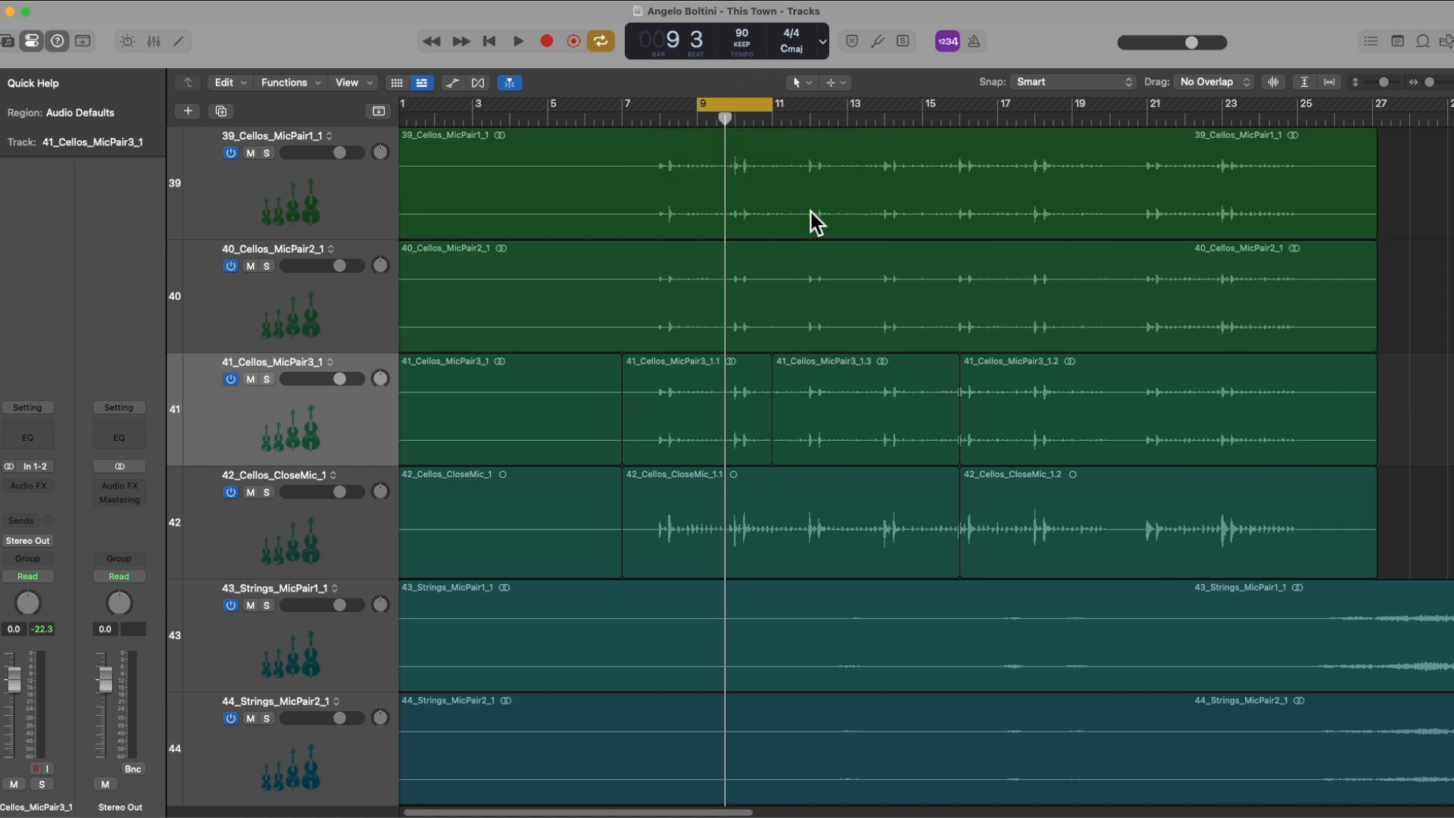
Step: Enable Auto Set Locators for the cycle function and turn cycle mode back on
key(c)
right_click(601, 42)
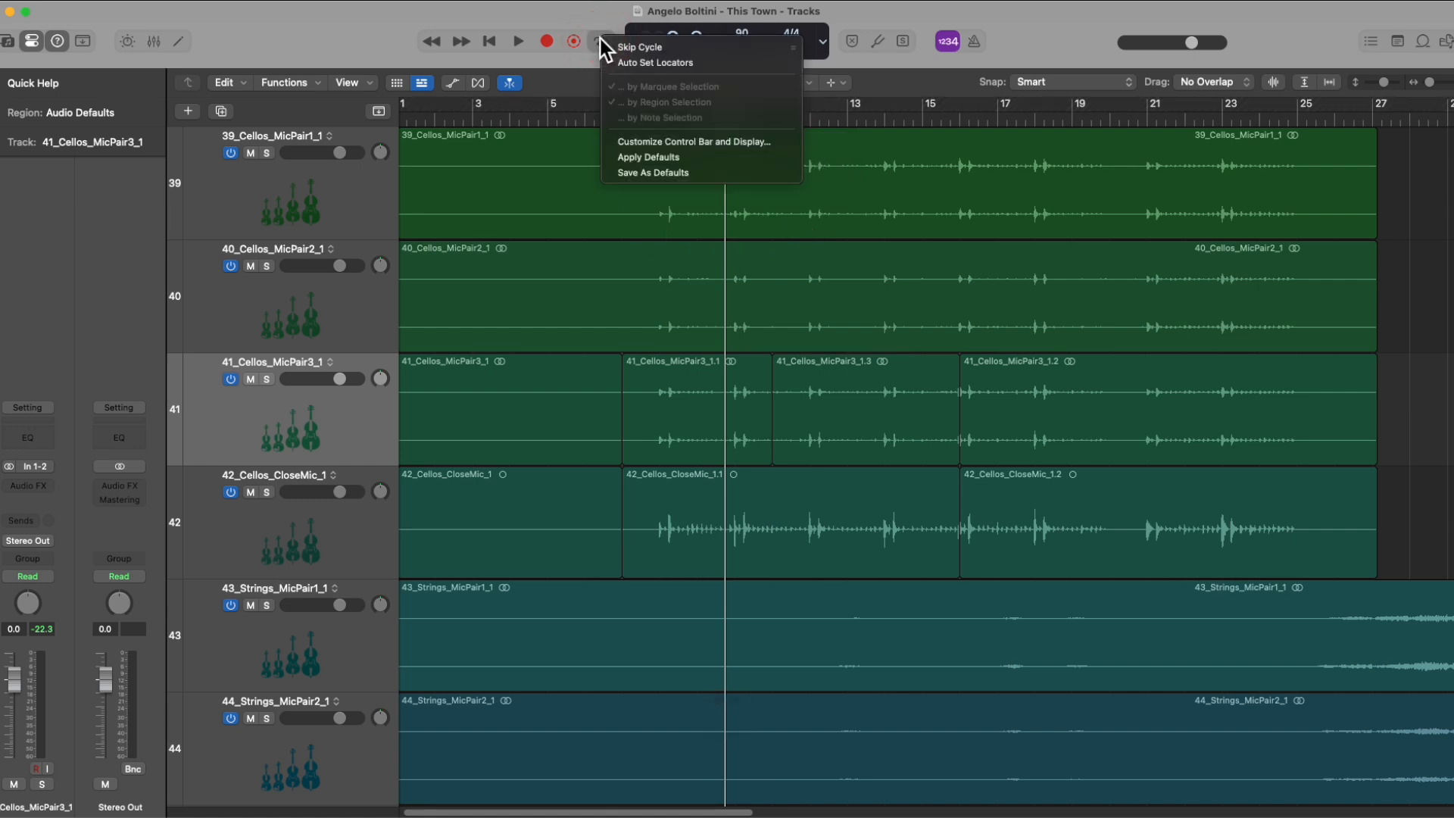
click(666, 64)
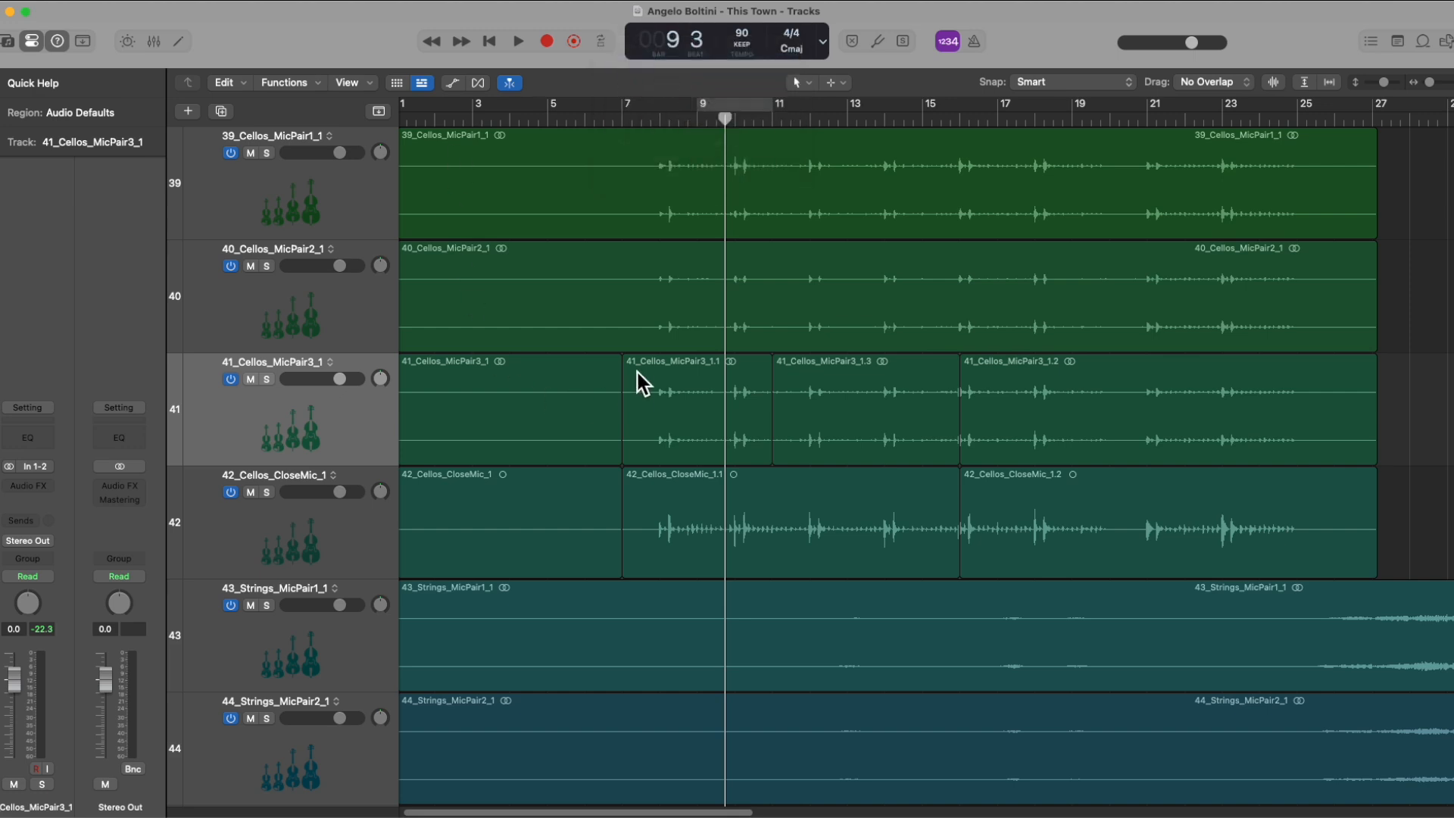
key(c)
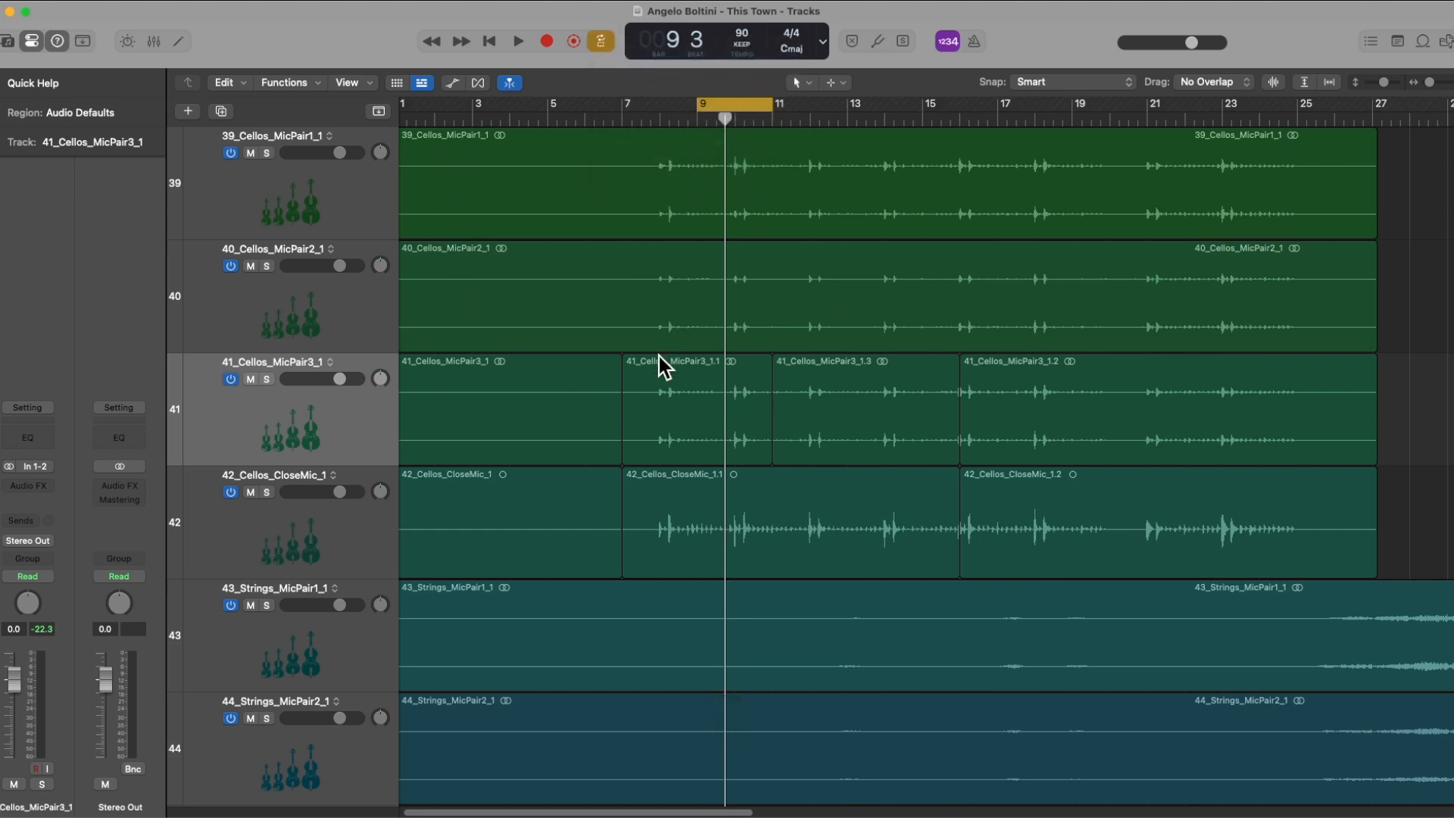
Step: Match the cycle range to different regions on tracks 41 and 42 in turn, ending with 42_Cellos_CloseMic_1.1
click(680, 369)
click(837, 374)
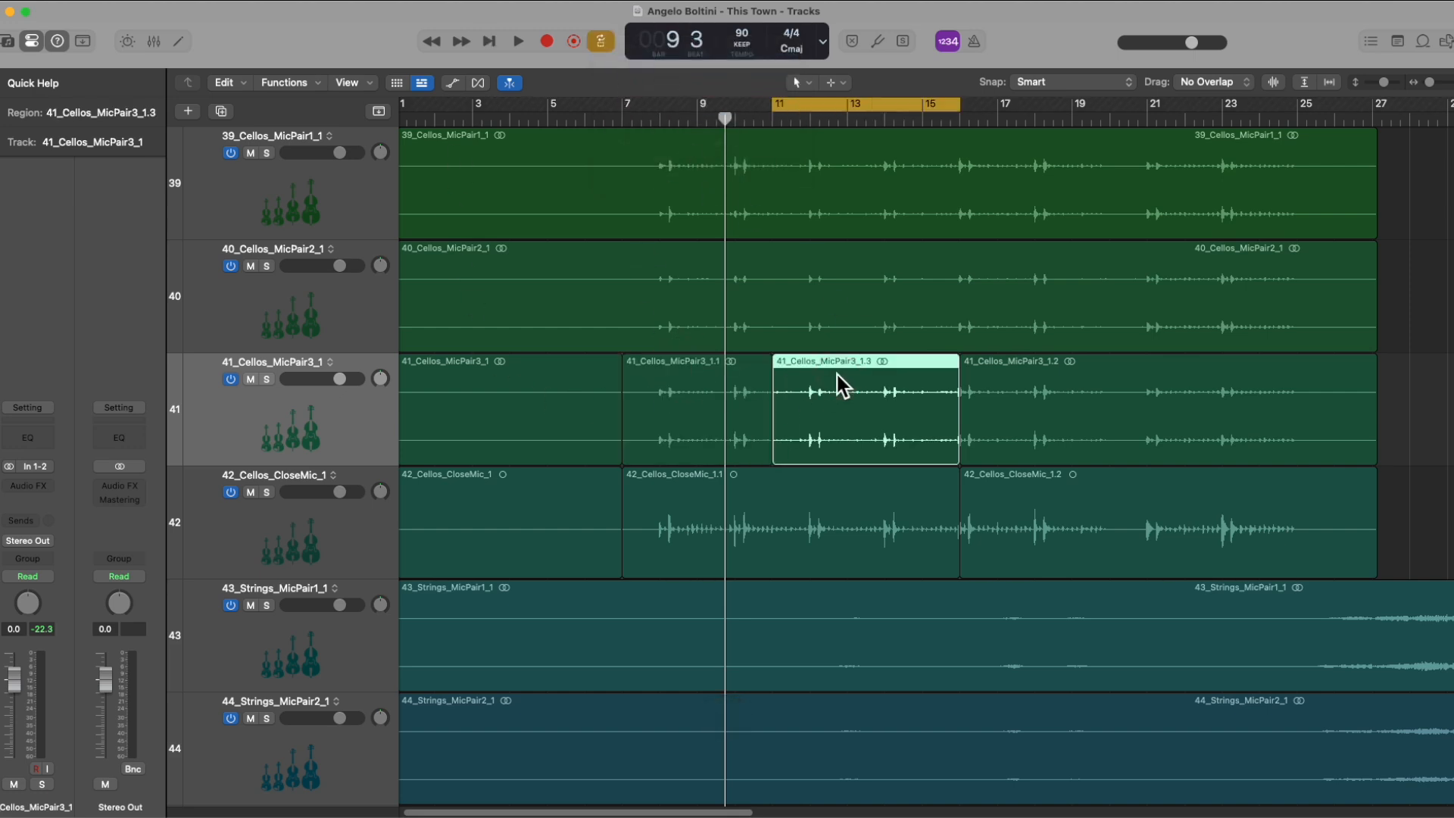
click(810, 507)
click(1045, 421)
click(988, 507)
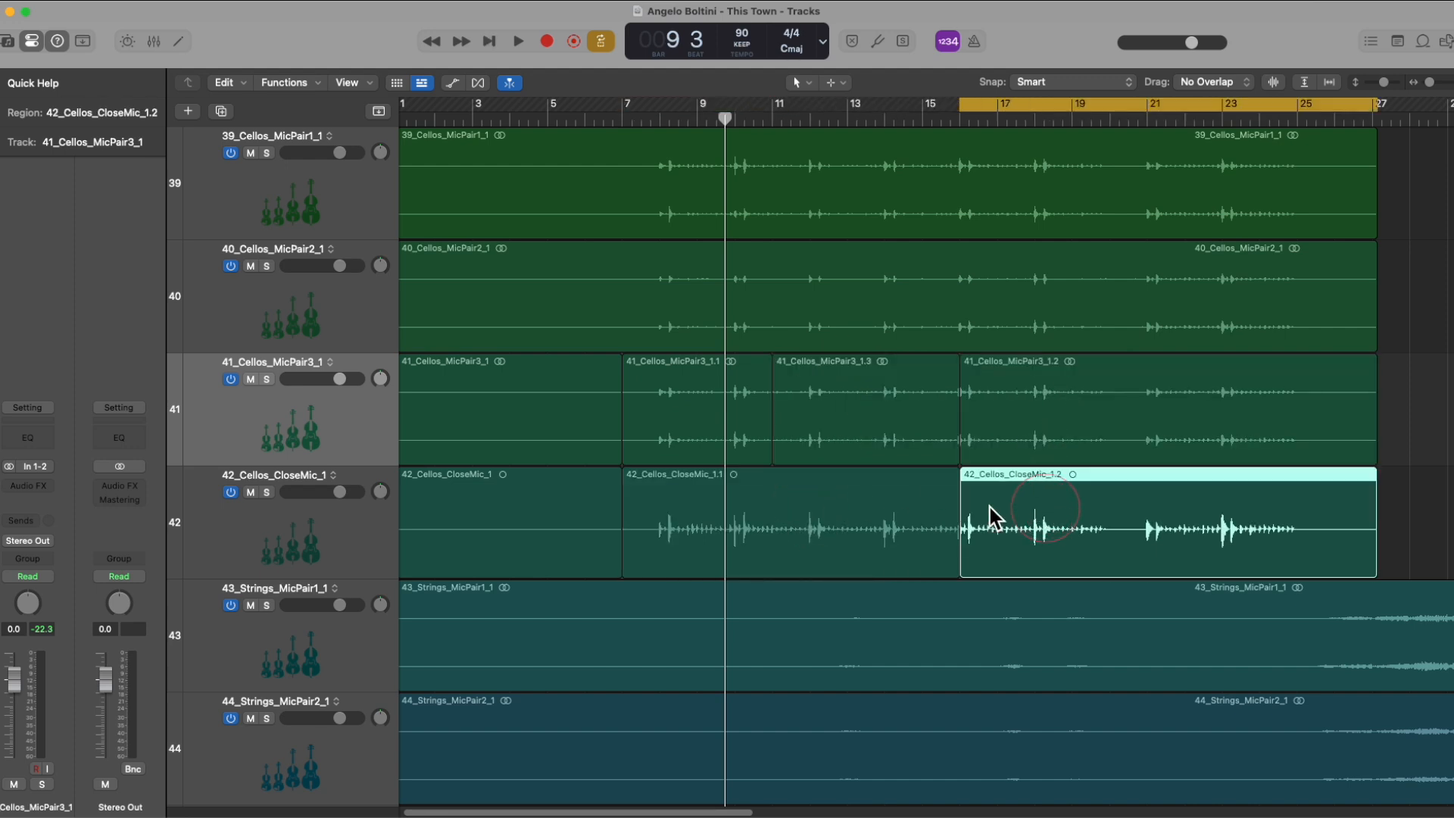
click(871, 514)
Step: Check the automatic locator options and make a marquee selection on track 40 from about bar 9.5 to bar 12
right_click(600, 40)
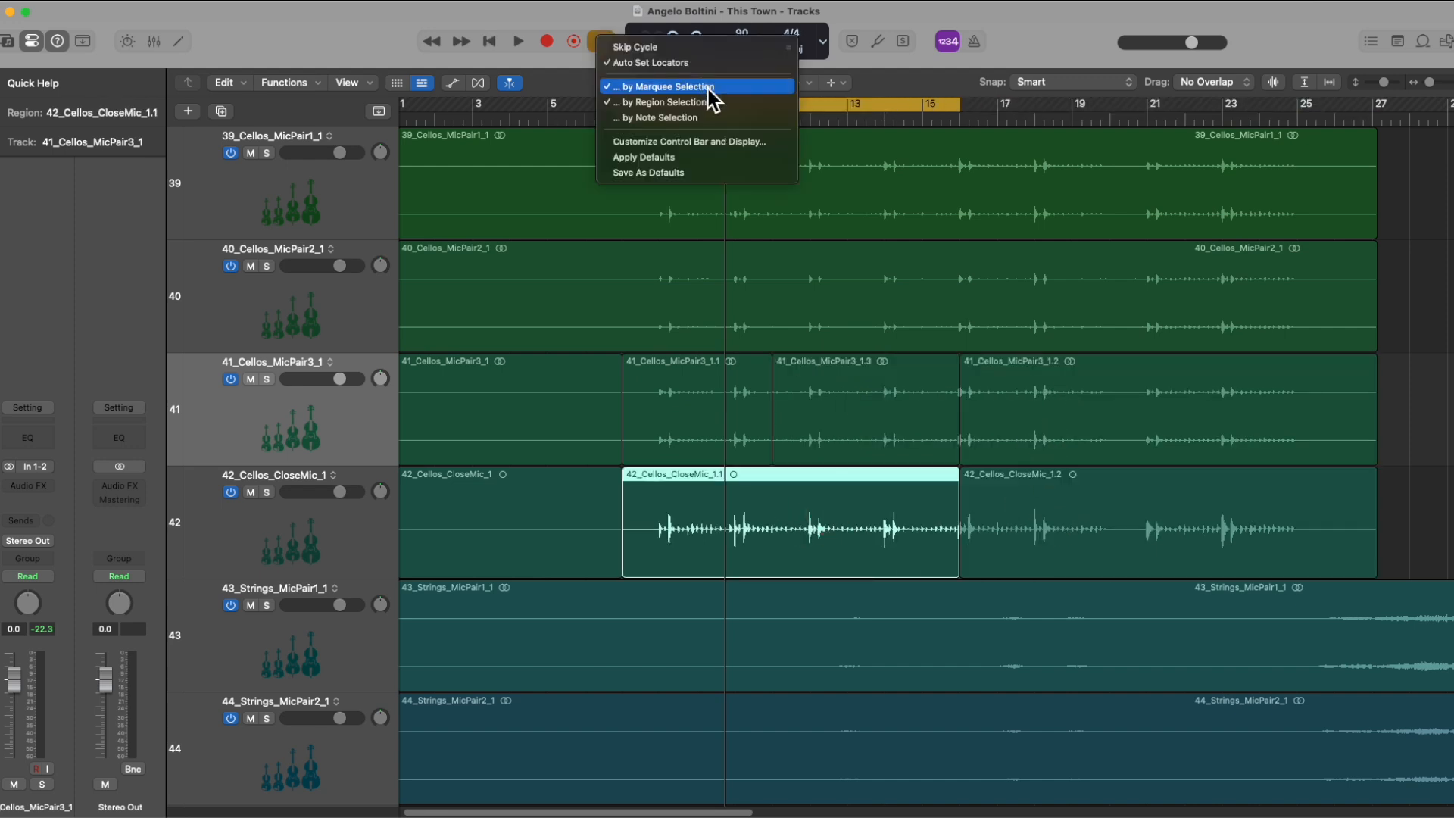
click(655, 87)
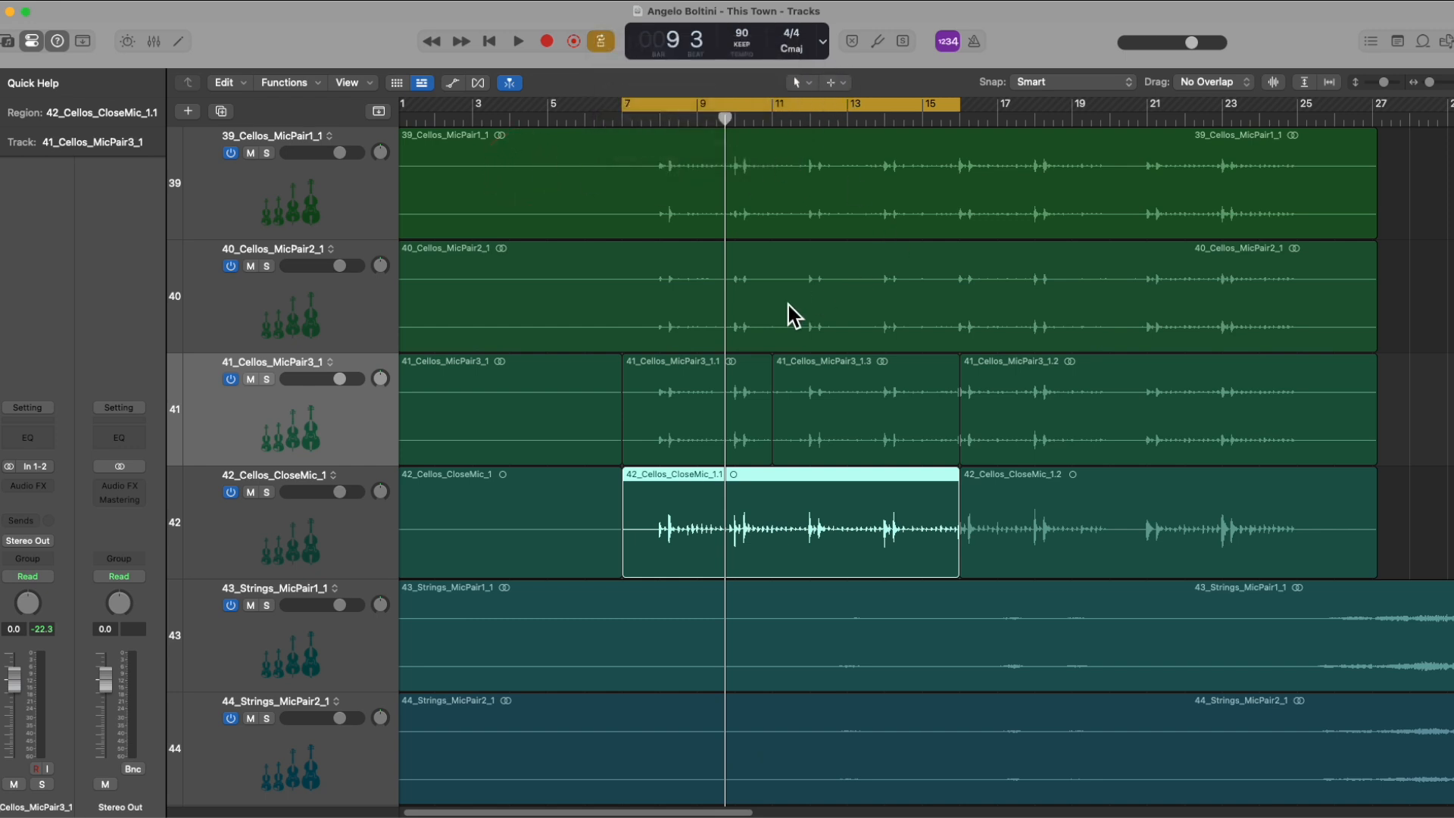
drag(748, 278, 1041, 315)
drag(717, 297, 820, 324)
Step: Disable Auto Set Locators and set the cycle range manually from bar 13 to bar 16
right_click(602, 39)
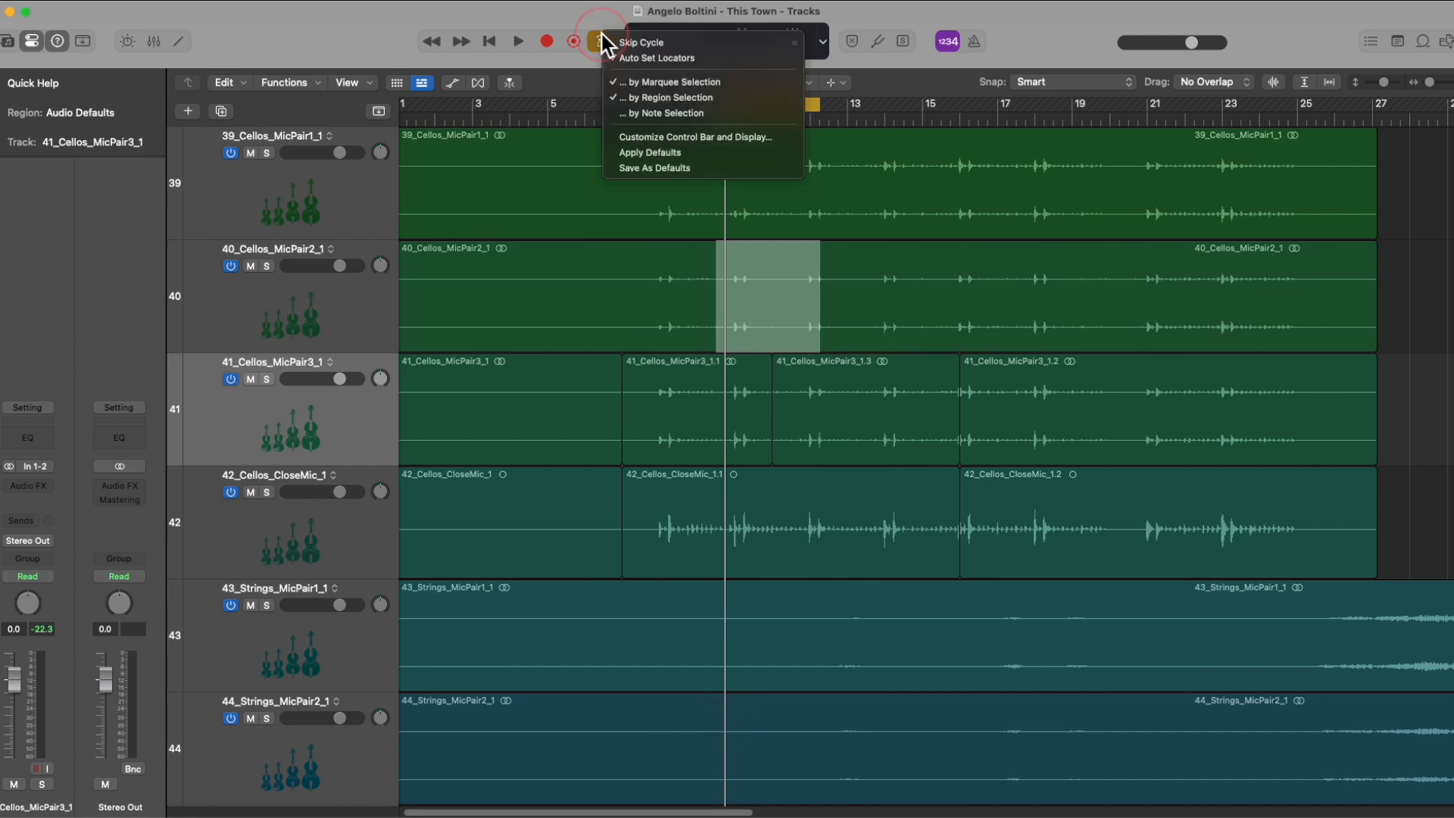
click(627, 58)
drag(628, 107, 959, 111)
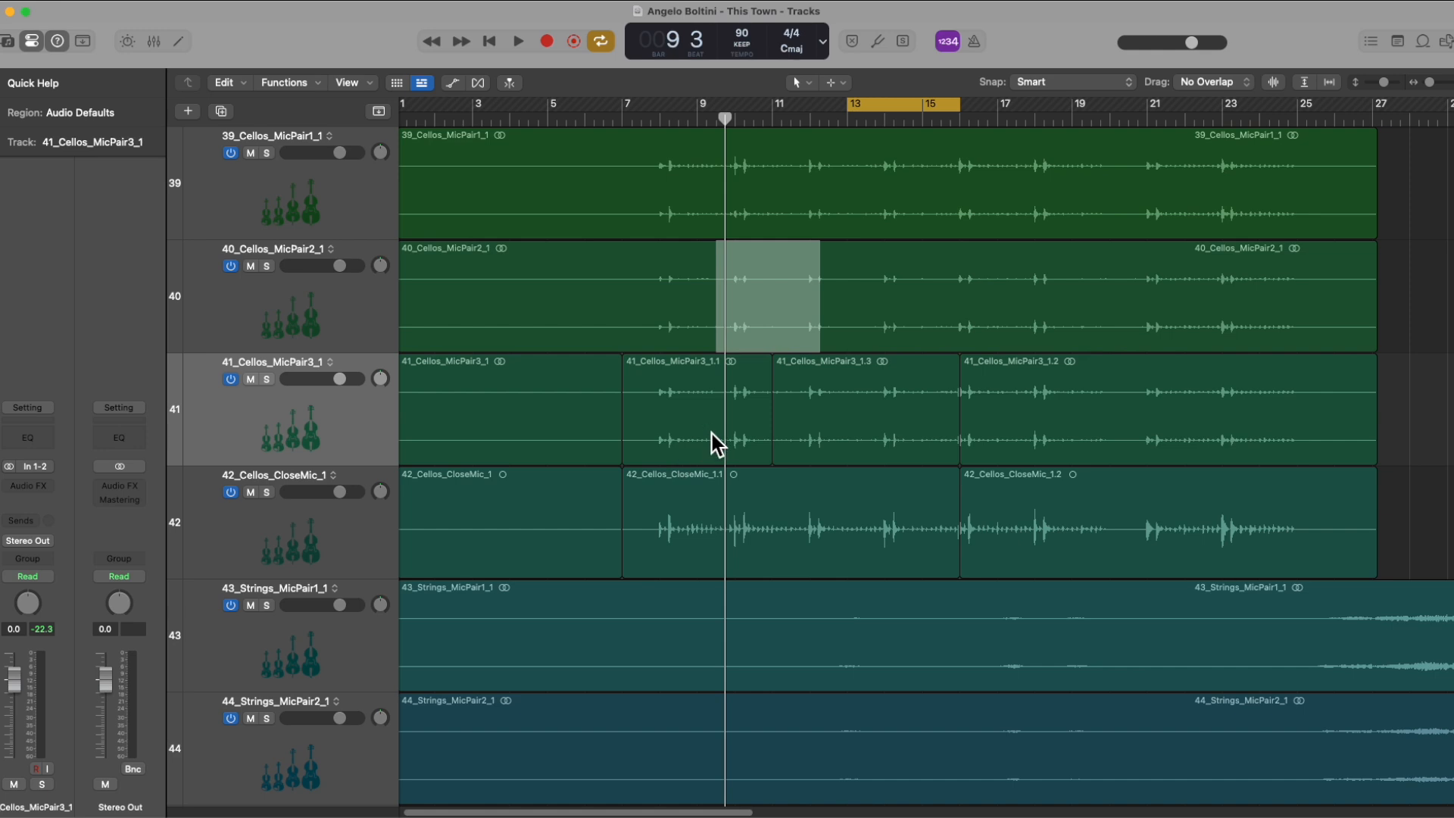
Step: Toggle cycle mode on and off several times, ending with it turned off
key(c)
key(c)
key(c)
key(c)
key(c)
Step: Open the mixer in its own window, reposition that window and close it again
click(386, 2)
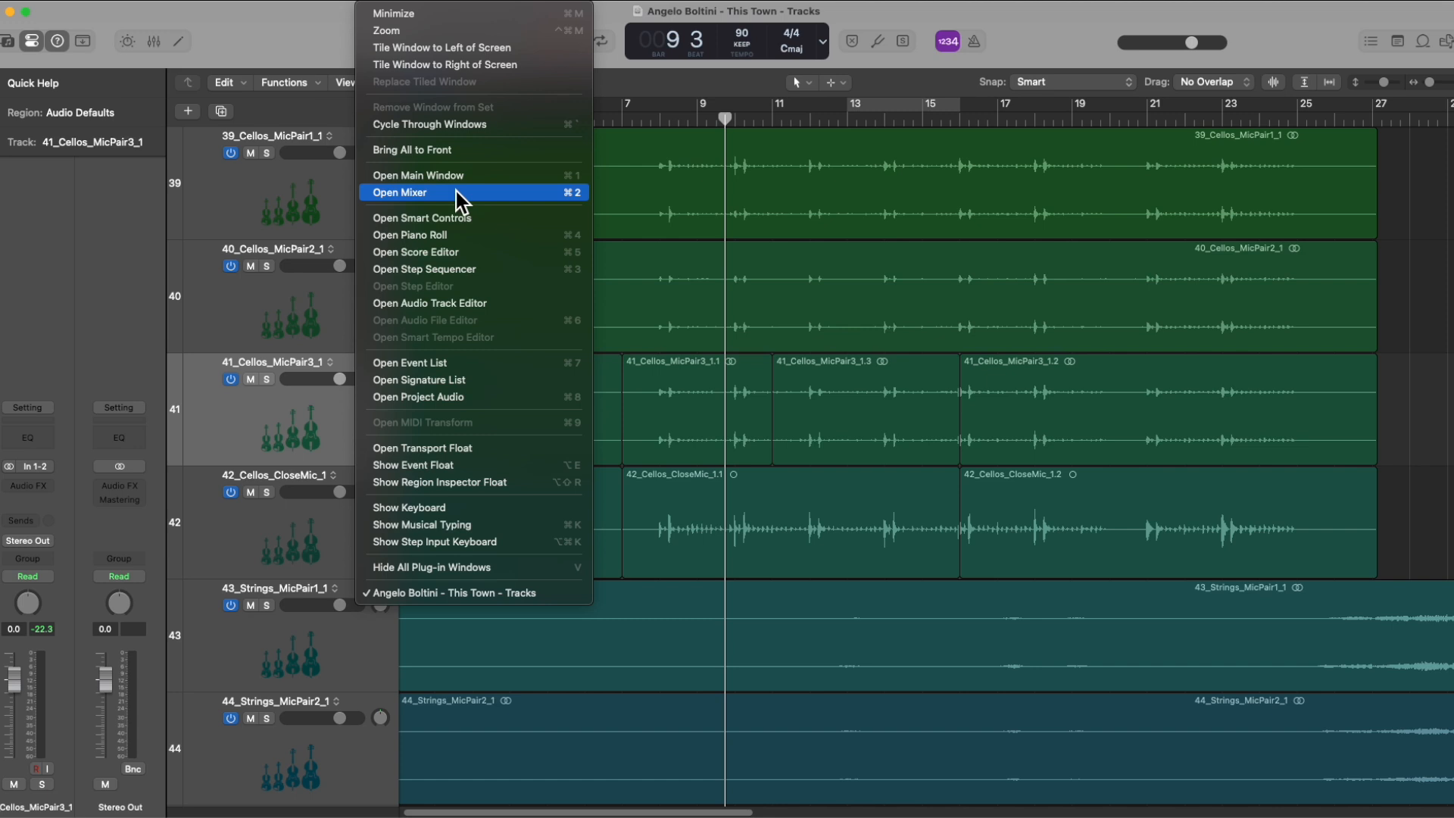
click(558, 195)
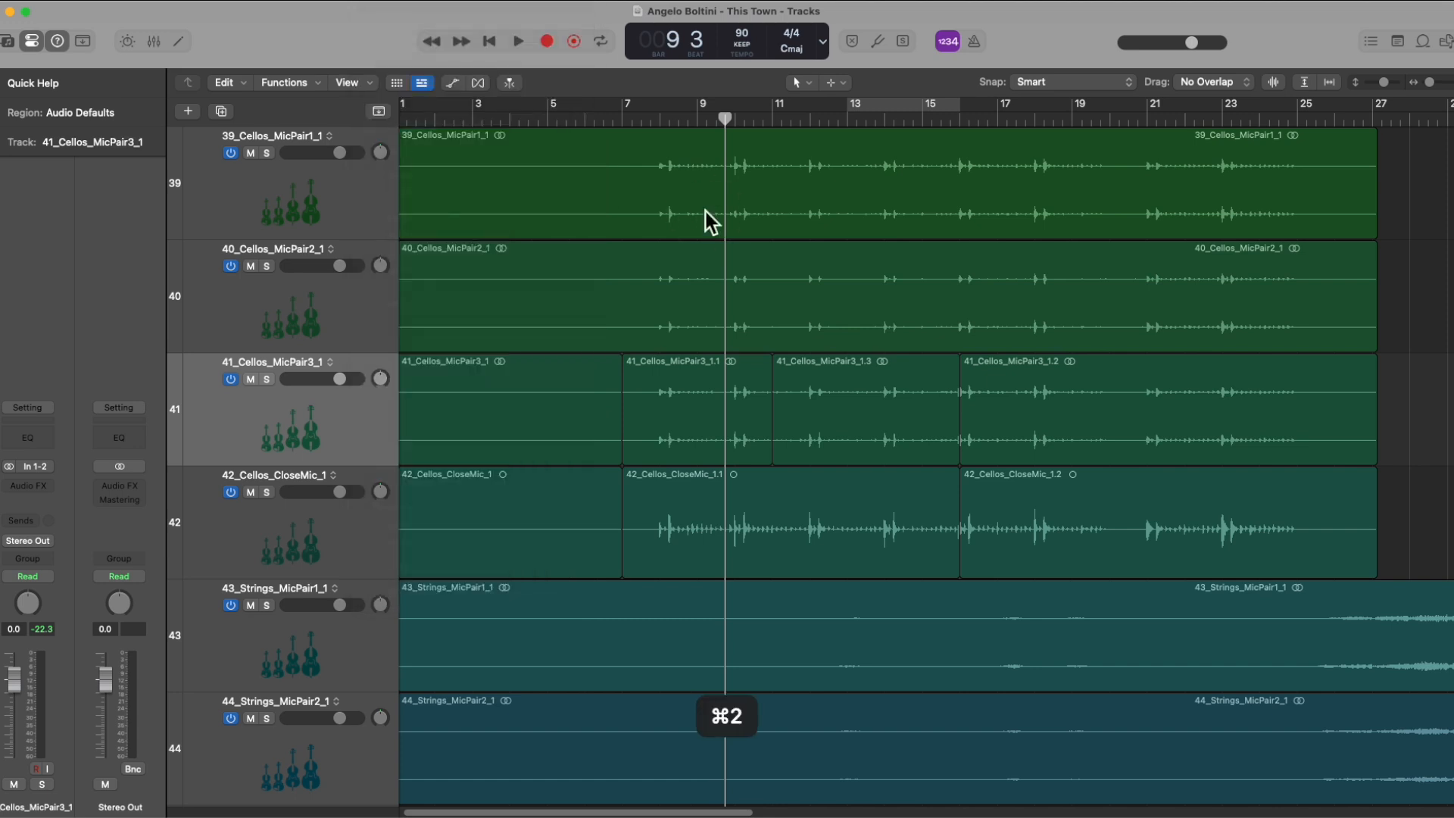
drag(624, 19, 1003, 198)
key(super+w)
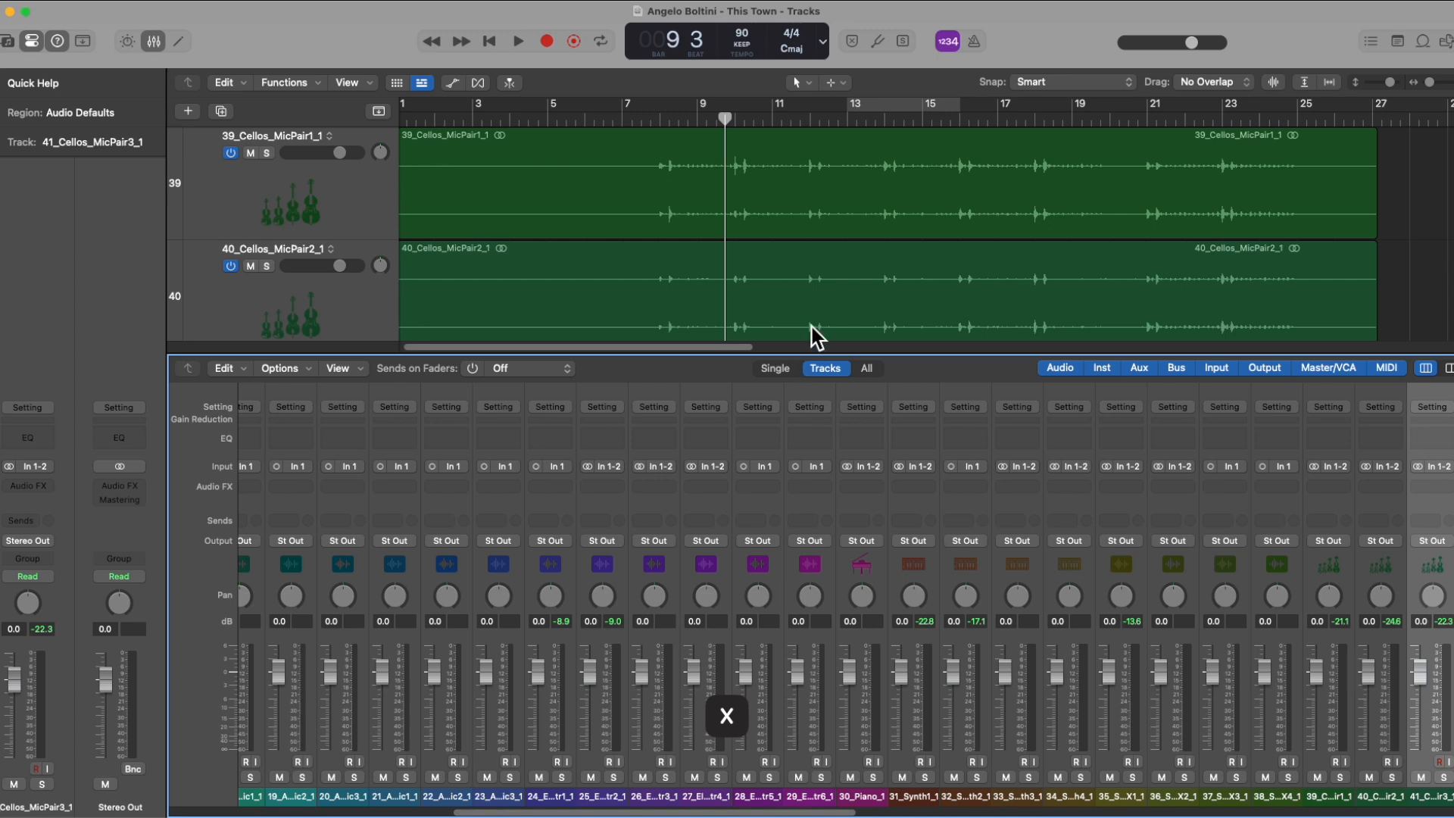
Step: Resize the mixer pane below the tracks, hide and show it again, and bring the first channels, from 01_Kick_1 on, into view
drag(697, 355, 707, 572)
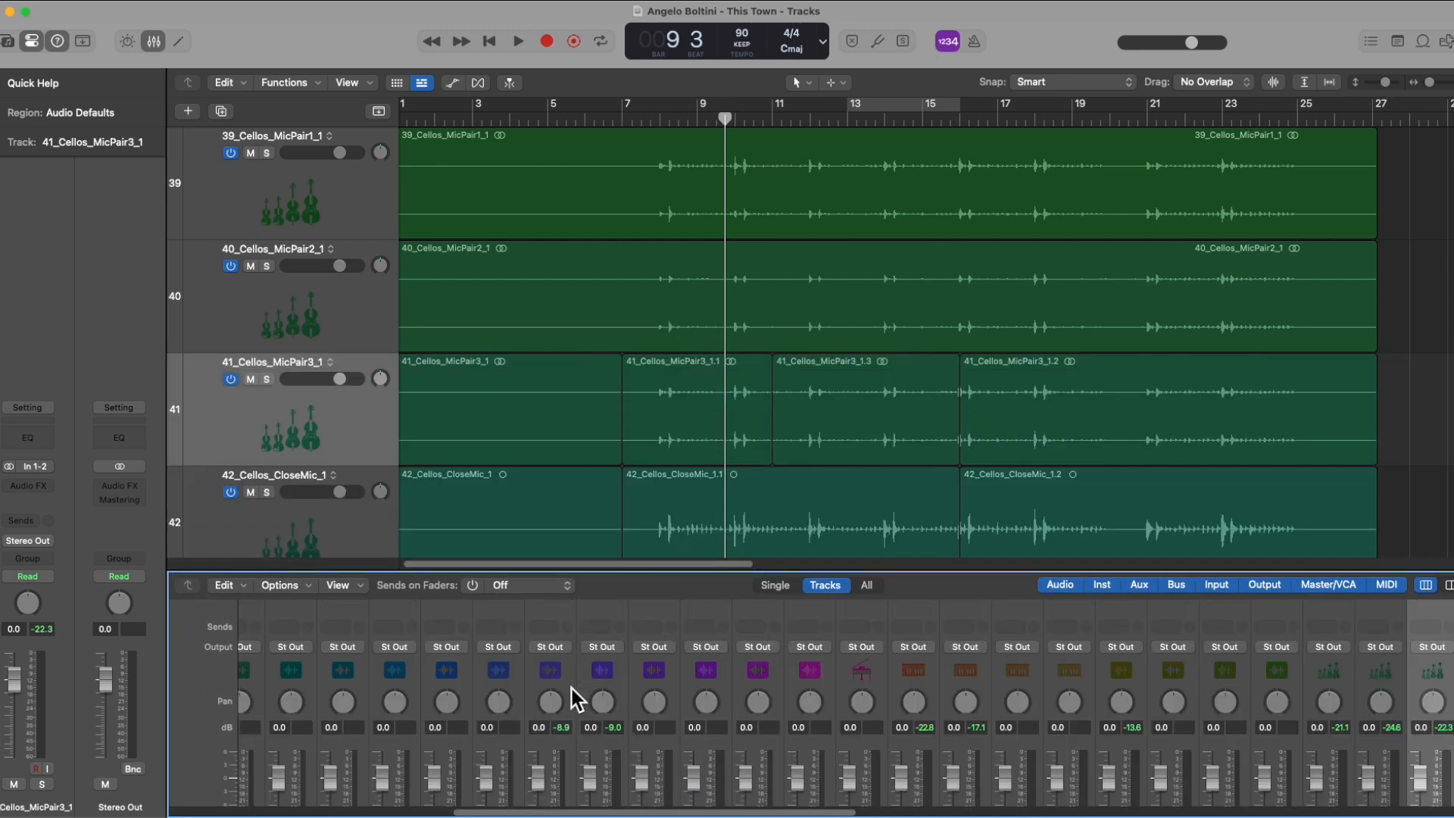
drag(761, 573, 777, 356)
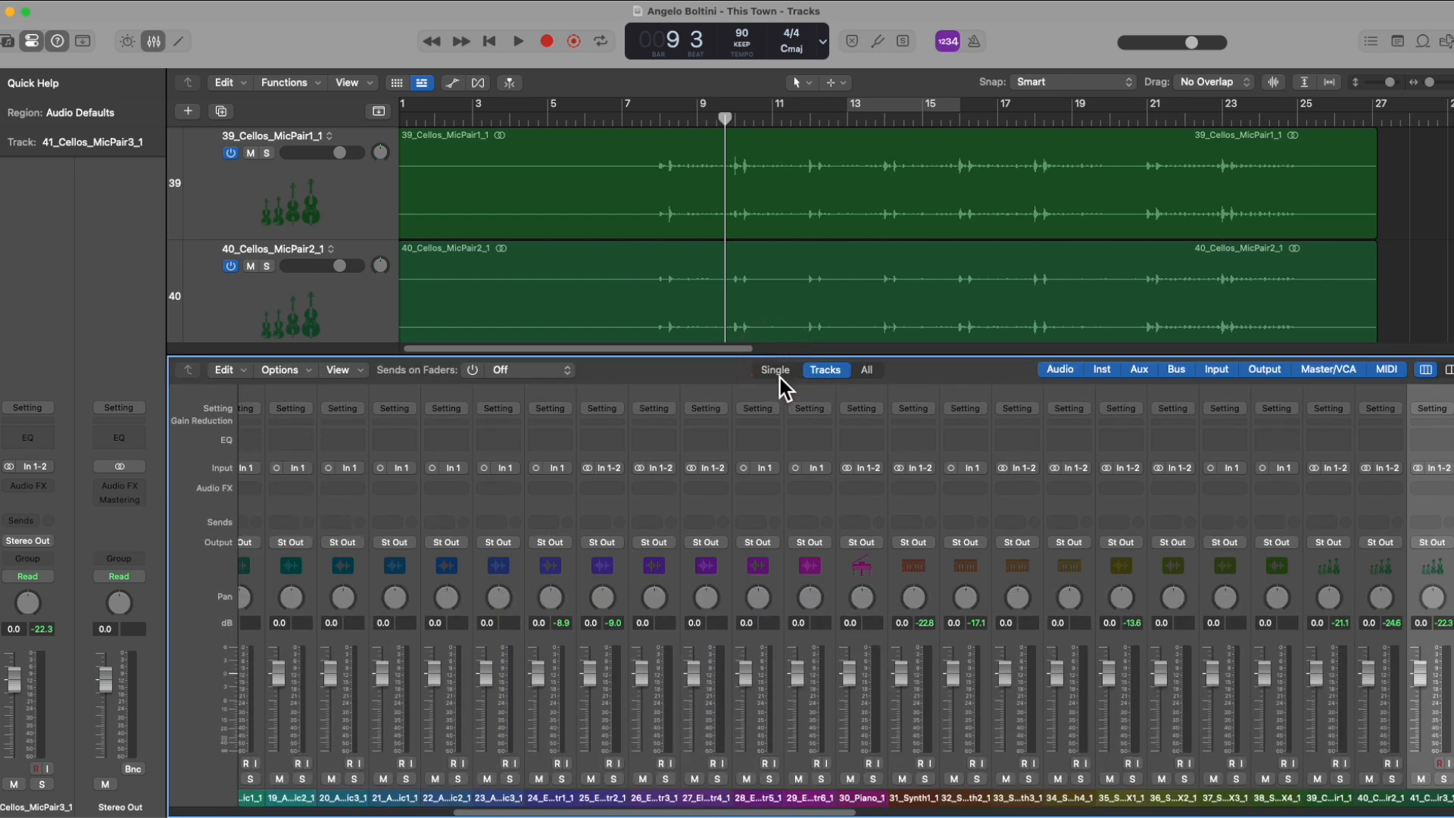
key(x)
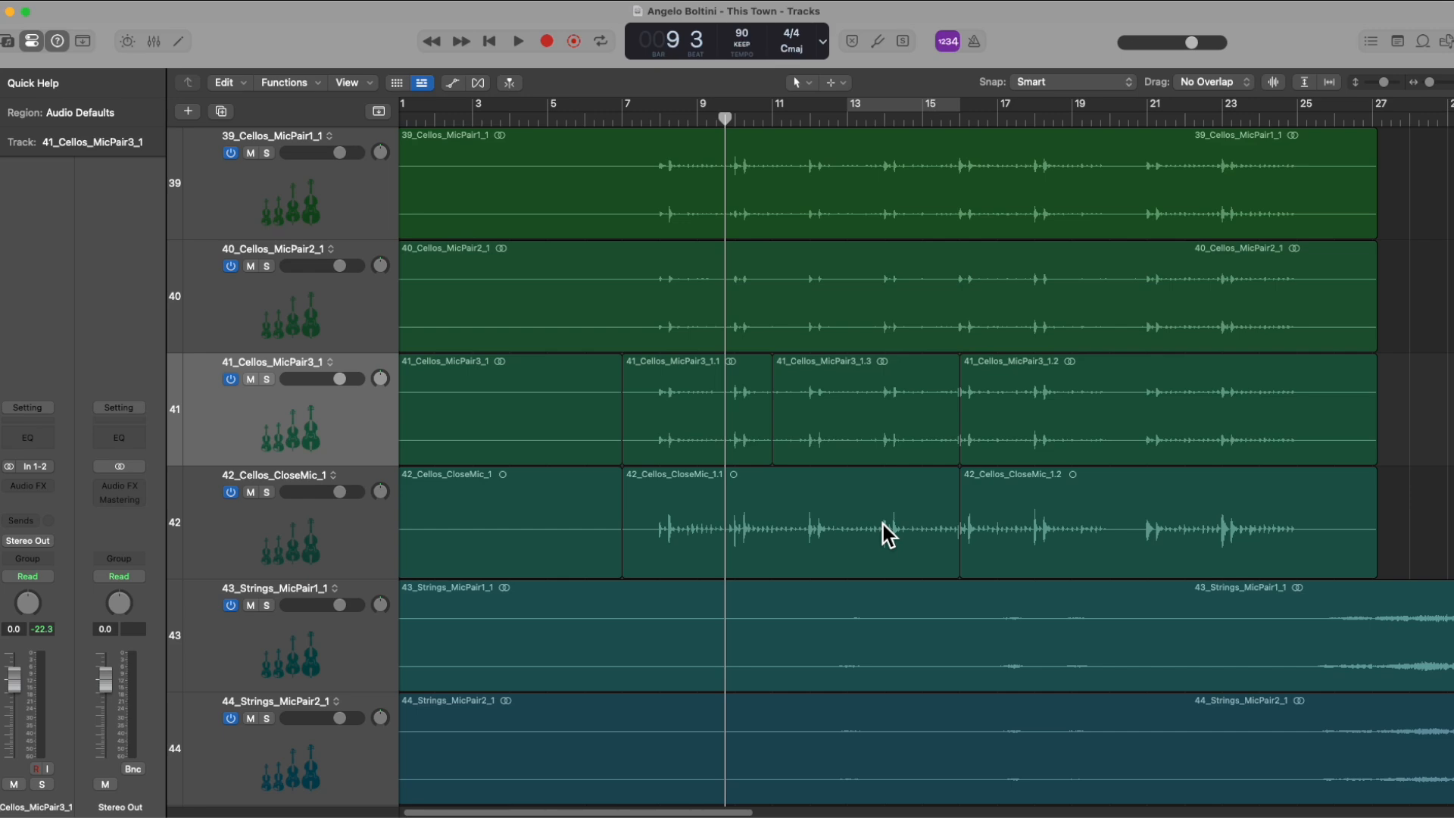
key(x)
scroll(661, 544, left, 3)
scroll(662, 543, left, 10)
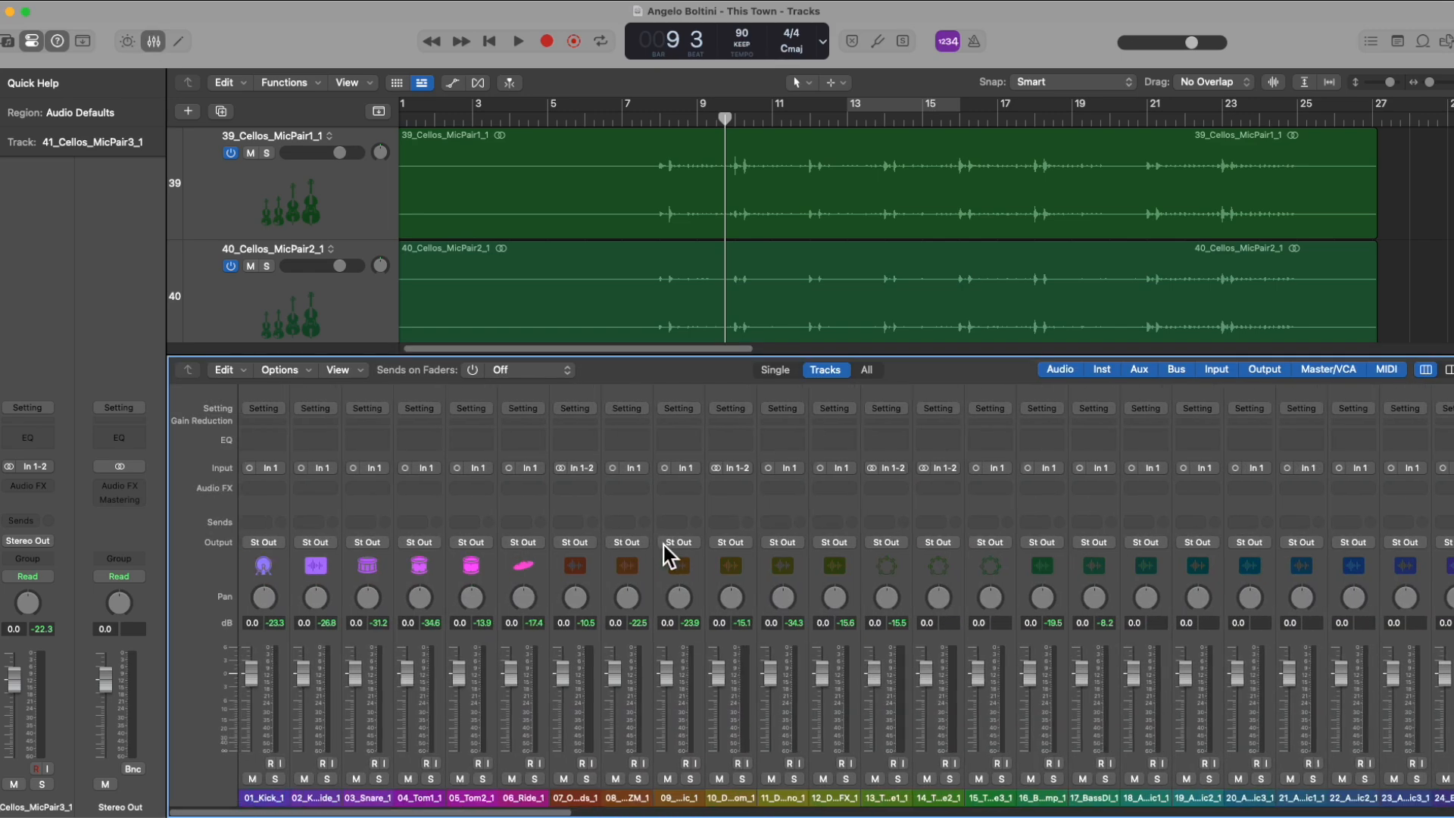
Step: Lower channels 07 to 13 together to -0.9 dB, and individually set channel 07 to -7.8, 09 to -8.6 and 11 to -6.6 dB
drag(577, 797, 871, 793)
mouse_move(719, 672)
mouse_down()
mouse_move(714, 712)
mouse_move(720, 671)
mouse_up()
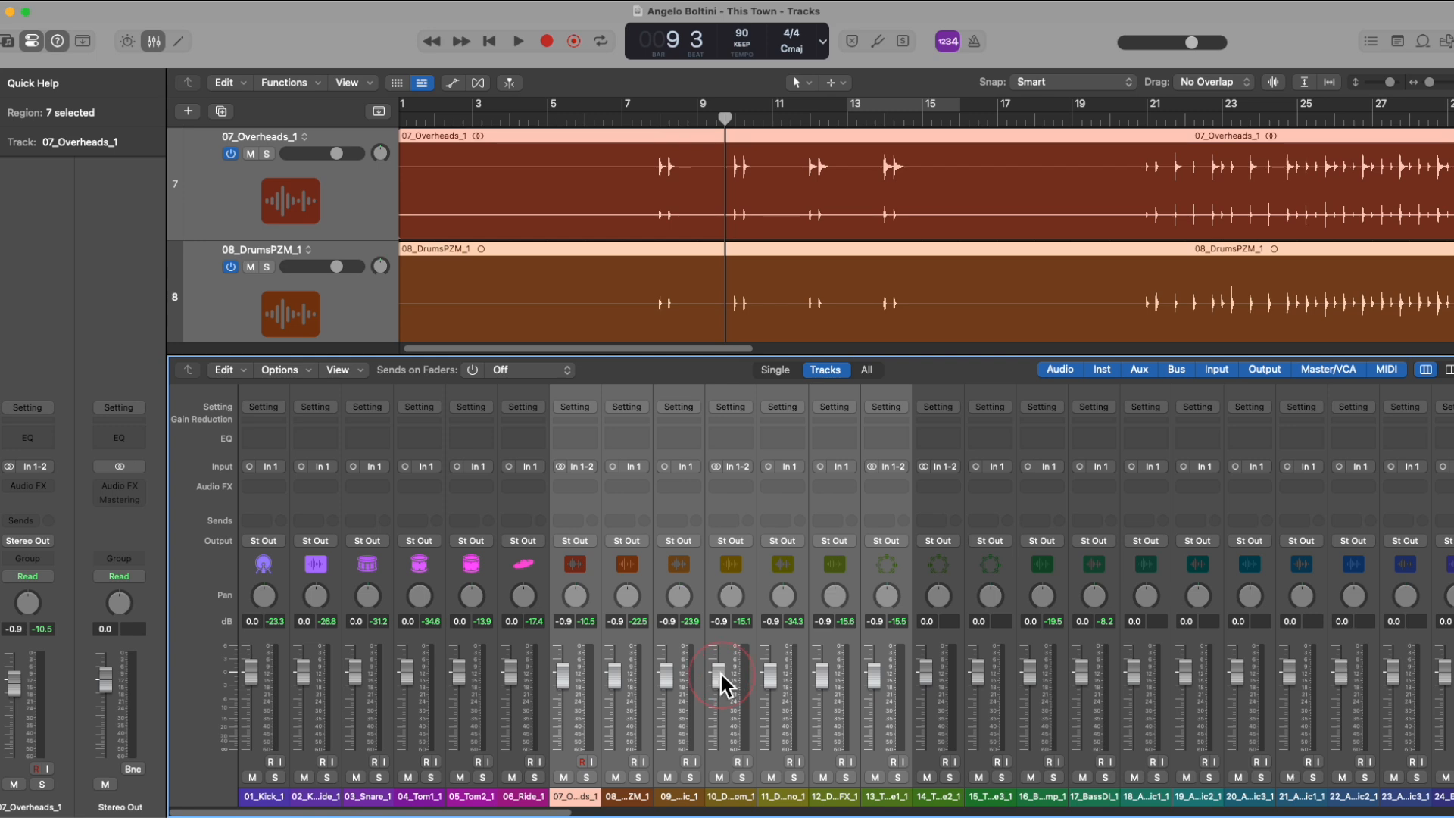
click(627, 795)
drag(558, 671, 562, 703)
drag(666, 674, 666, 703)
drag(769, 674, 770, 699)
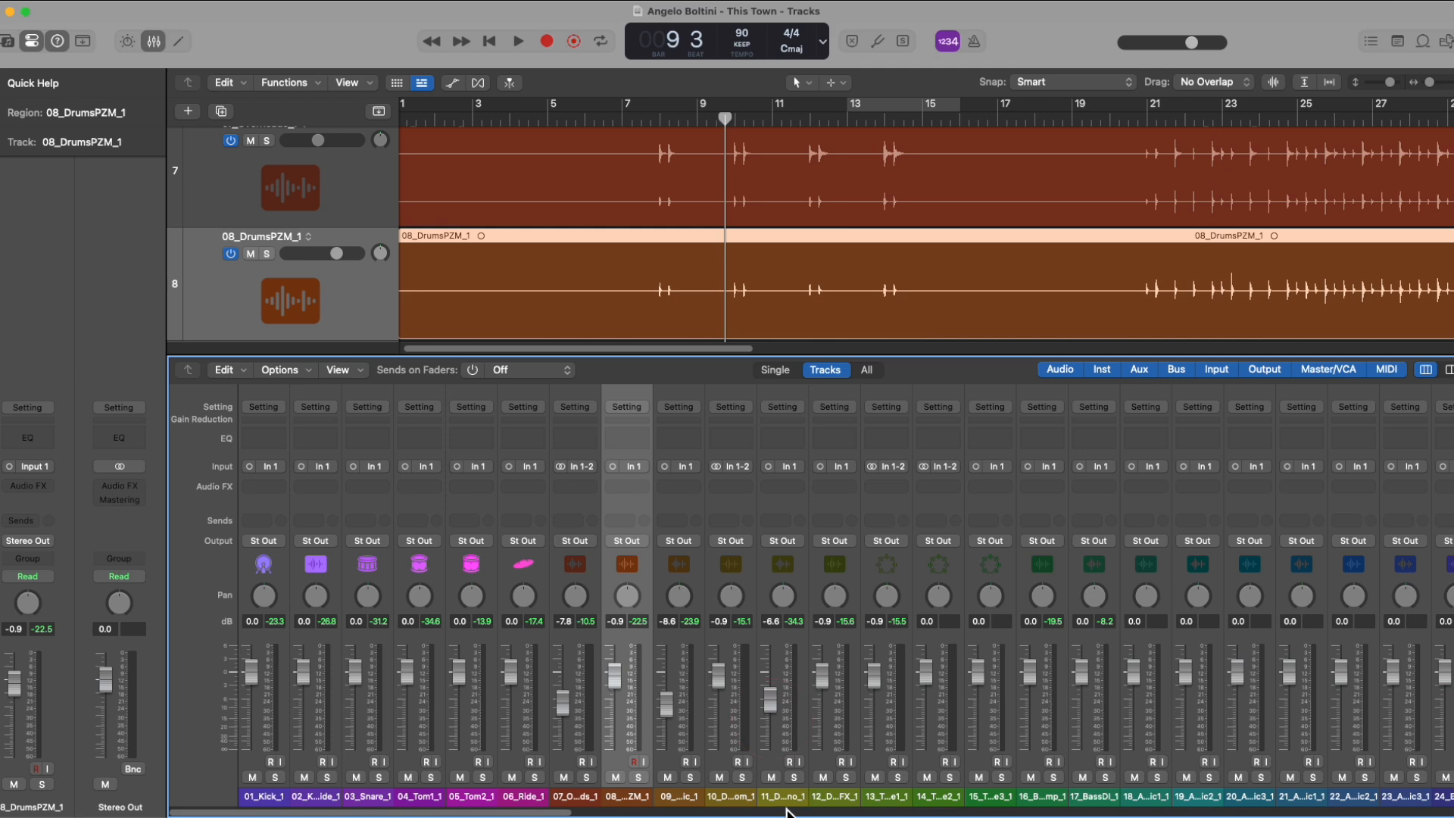
Step: Select channels 07 to 11, lower them together until channel 09 is at -9.0 dB, and select only 11_DrumsRoomMono_1
click(782, 799)
shift+click(577, 796)
drag(669, 703, 670, 711)
click(772, 799)
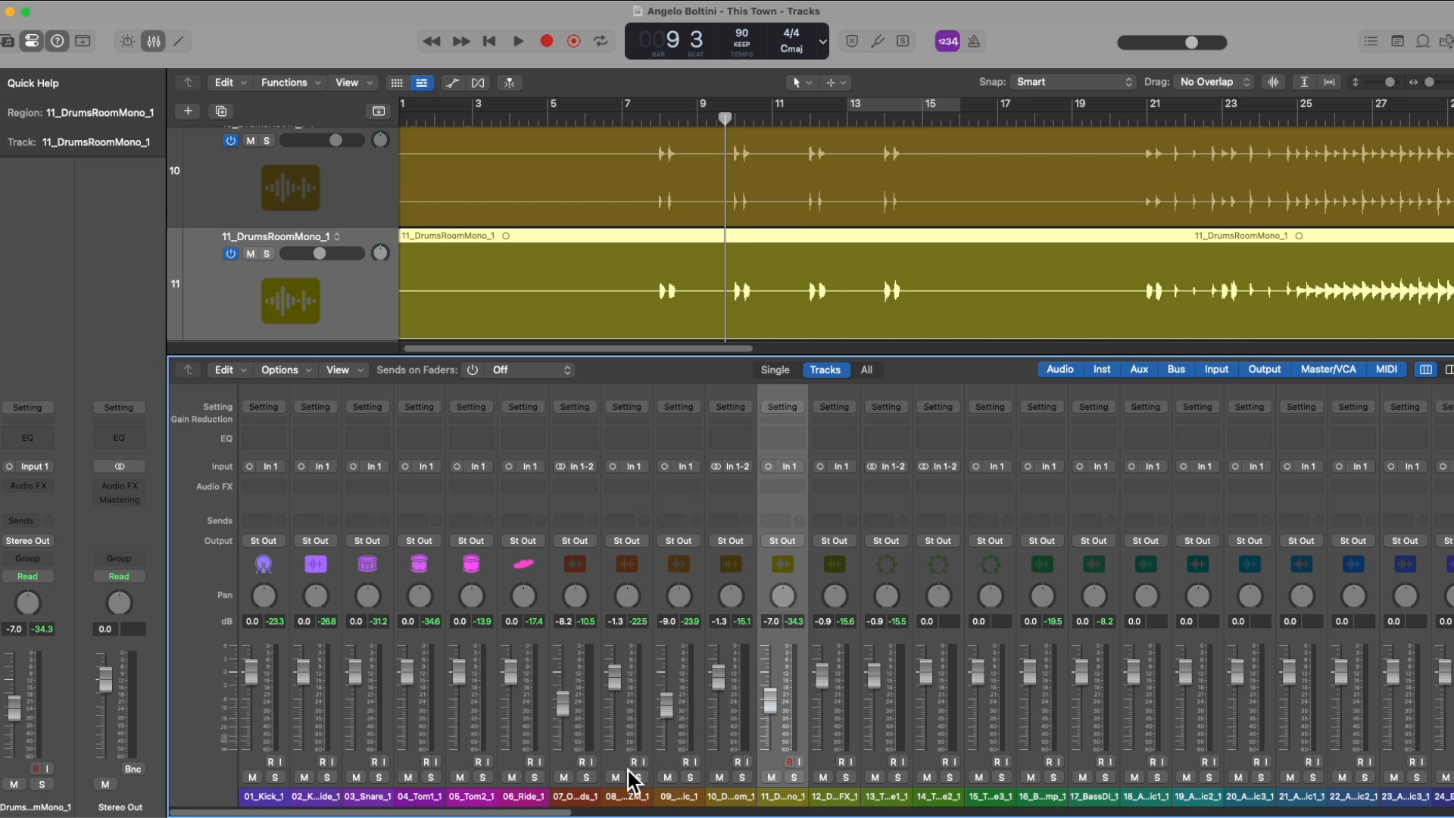
Step: Select mixer channels 08 to 11 as a continuous range, and reselect from channel 08 to channel 12
click(626, 798)
shift+click(774, 800)
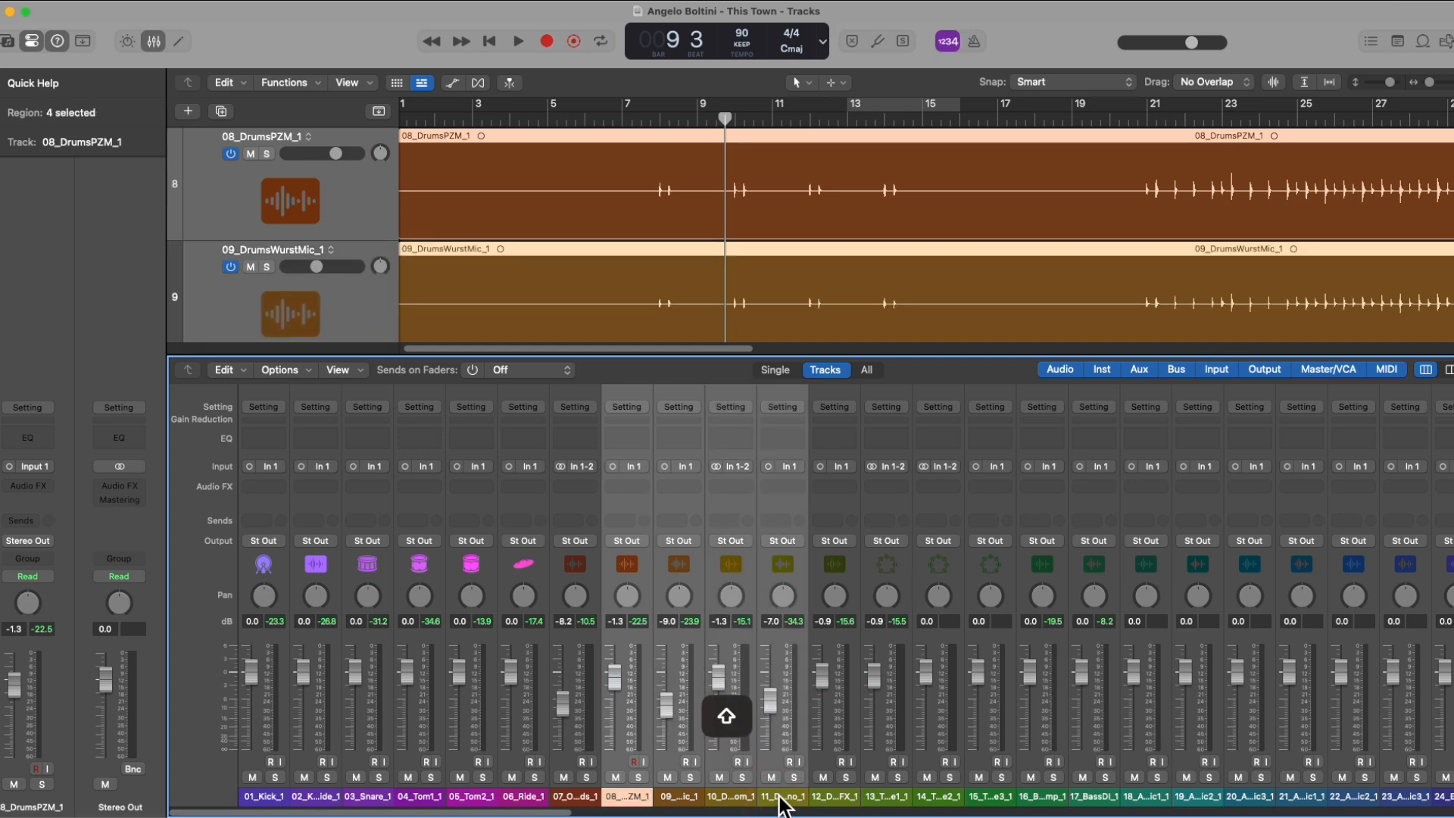
click(635, 799)
shift+click(788, 798)
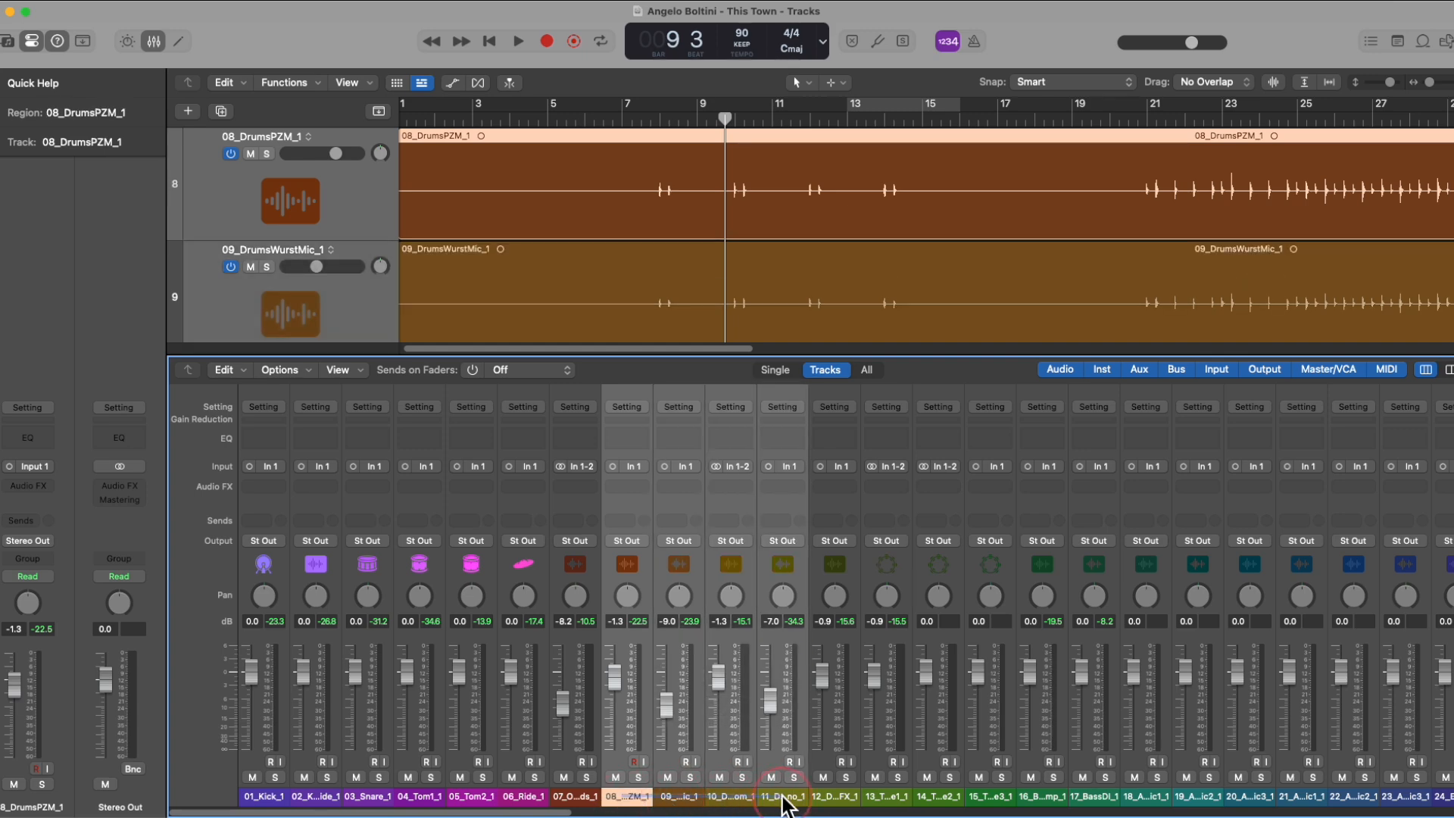
click(642, 798)
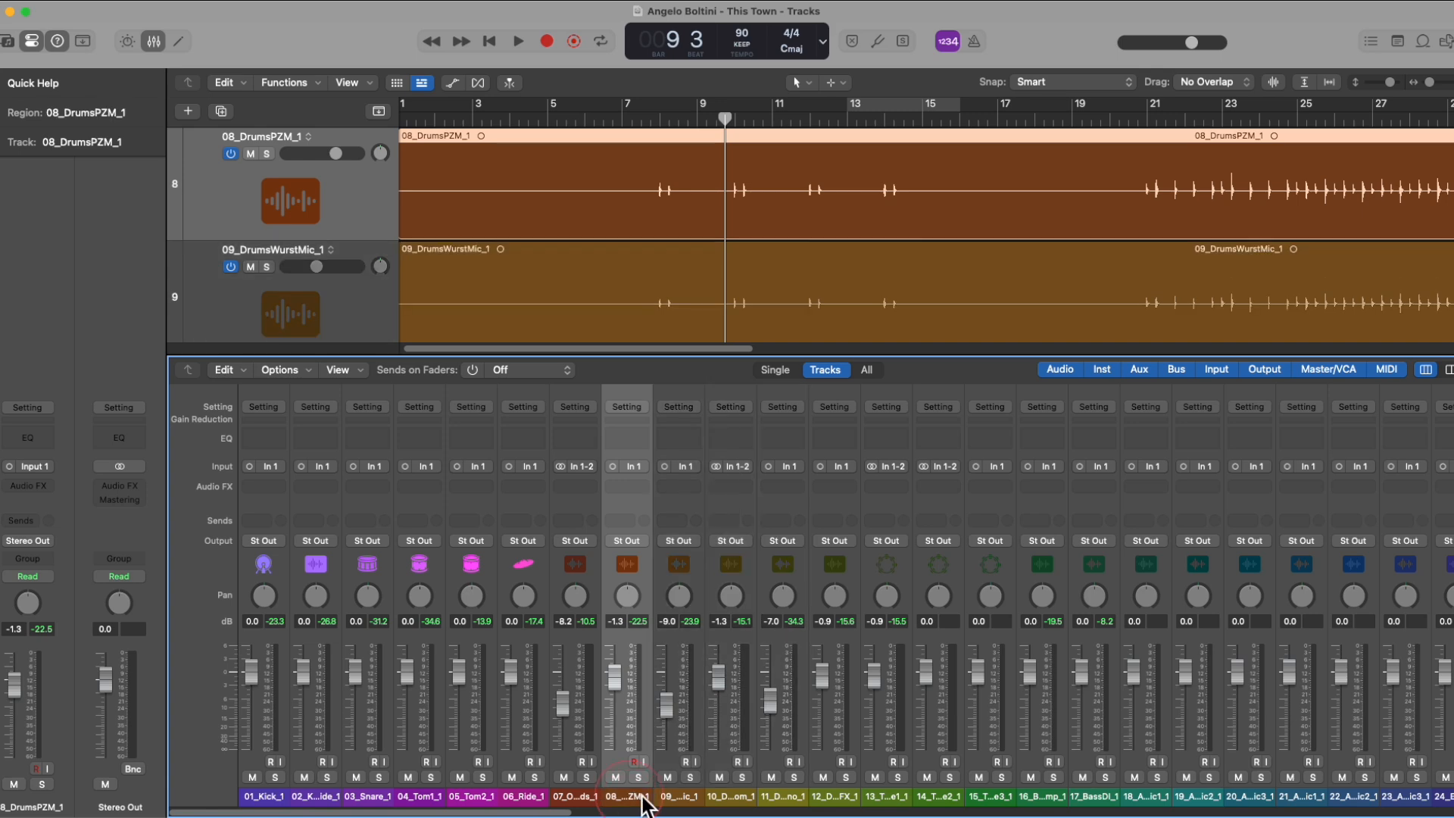
shift+click(838, 798)
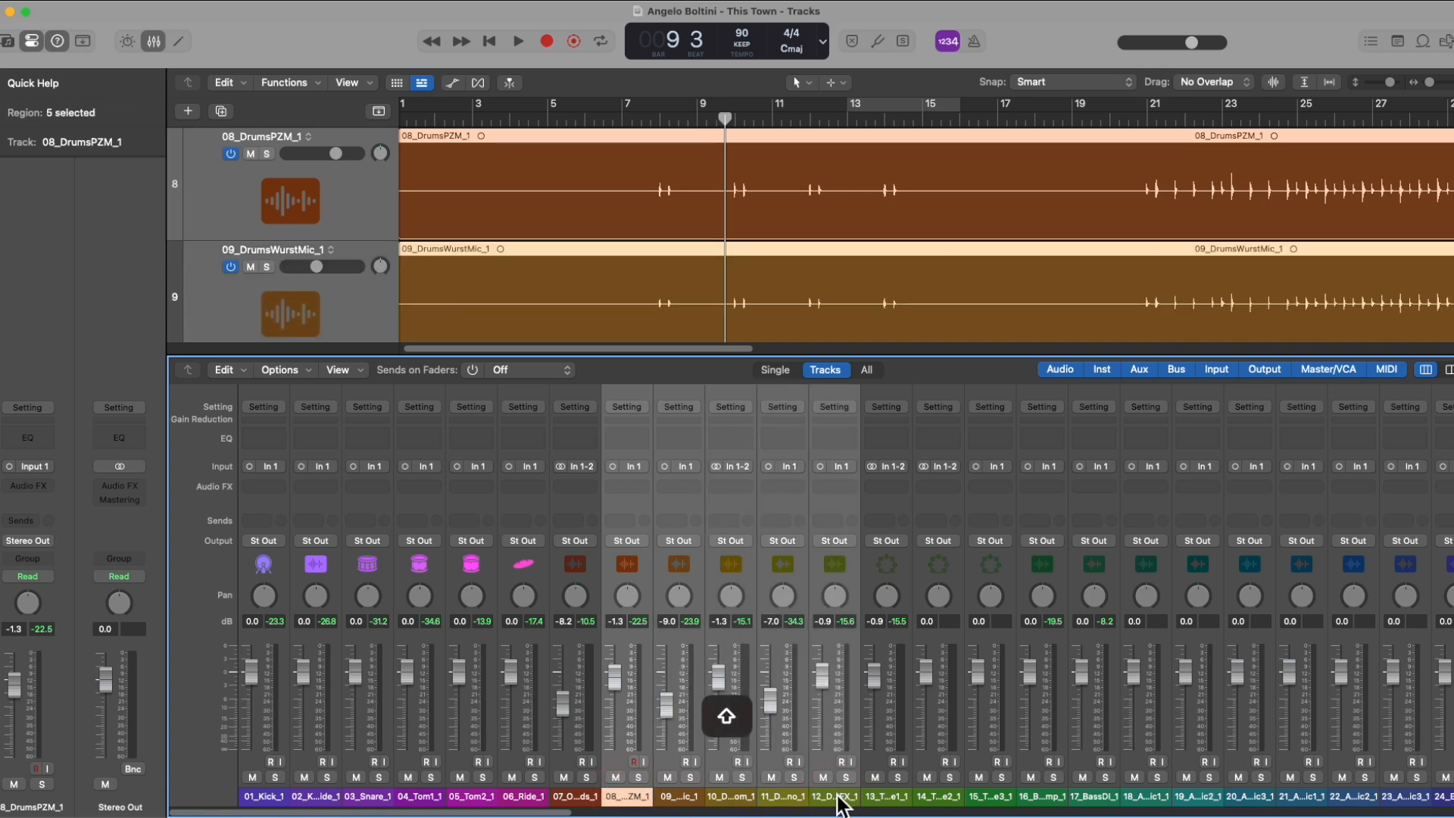
Step: Add and remove individual channels between 09 and 13 in the mixer selection, ending with only 08_DrumsPZM_1 selected
super+click(674, 798)
super+click(773, 798)
super+click(835, 797)
super+click(779, 797)
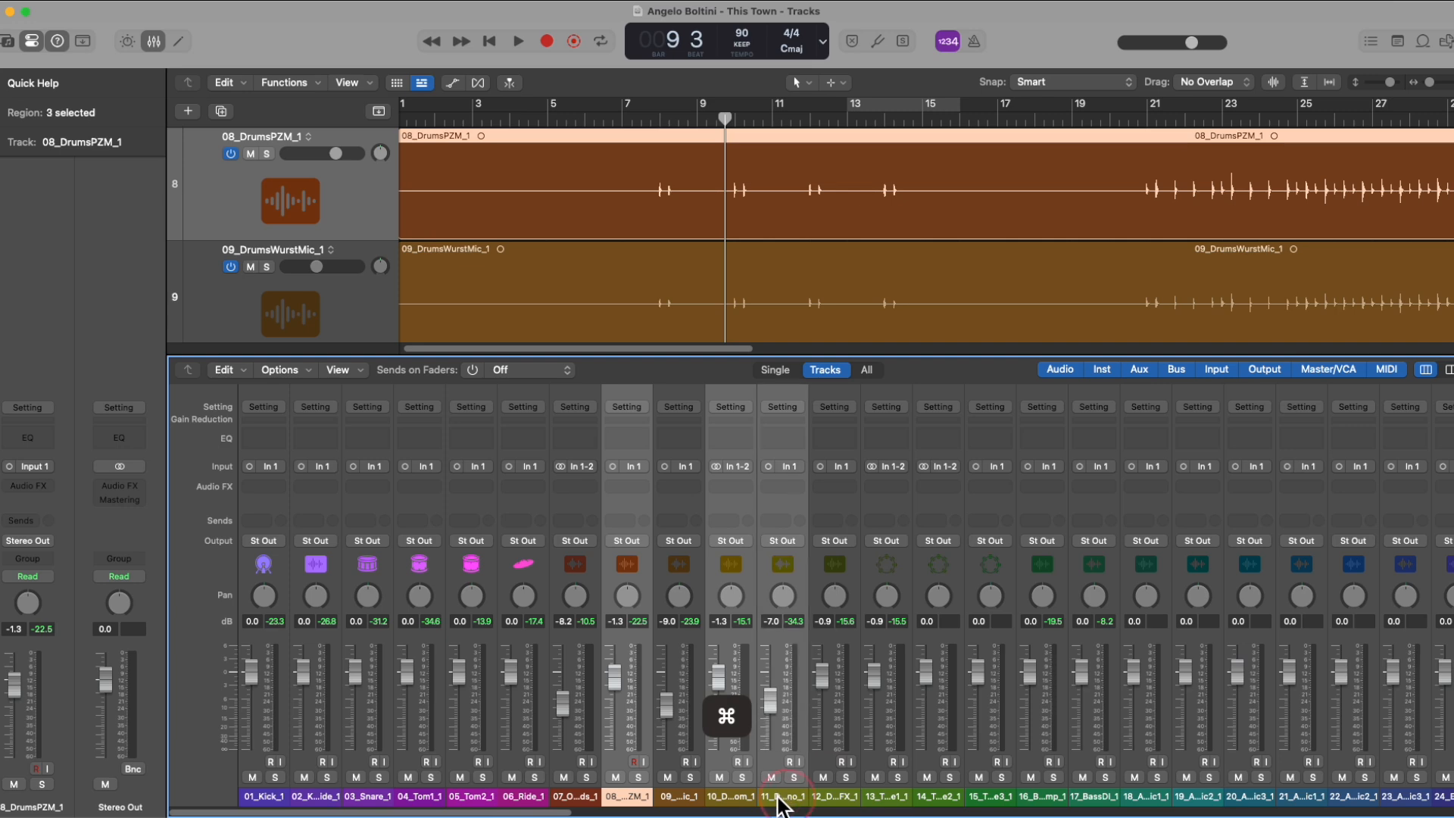
super+click(679, 798)
super+click(729, 799)
super+click(783, 797)
super+click(833, 798)
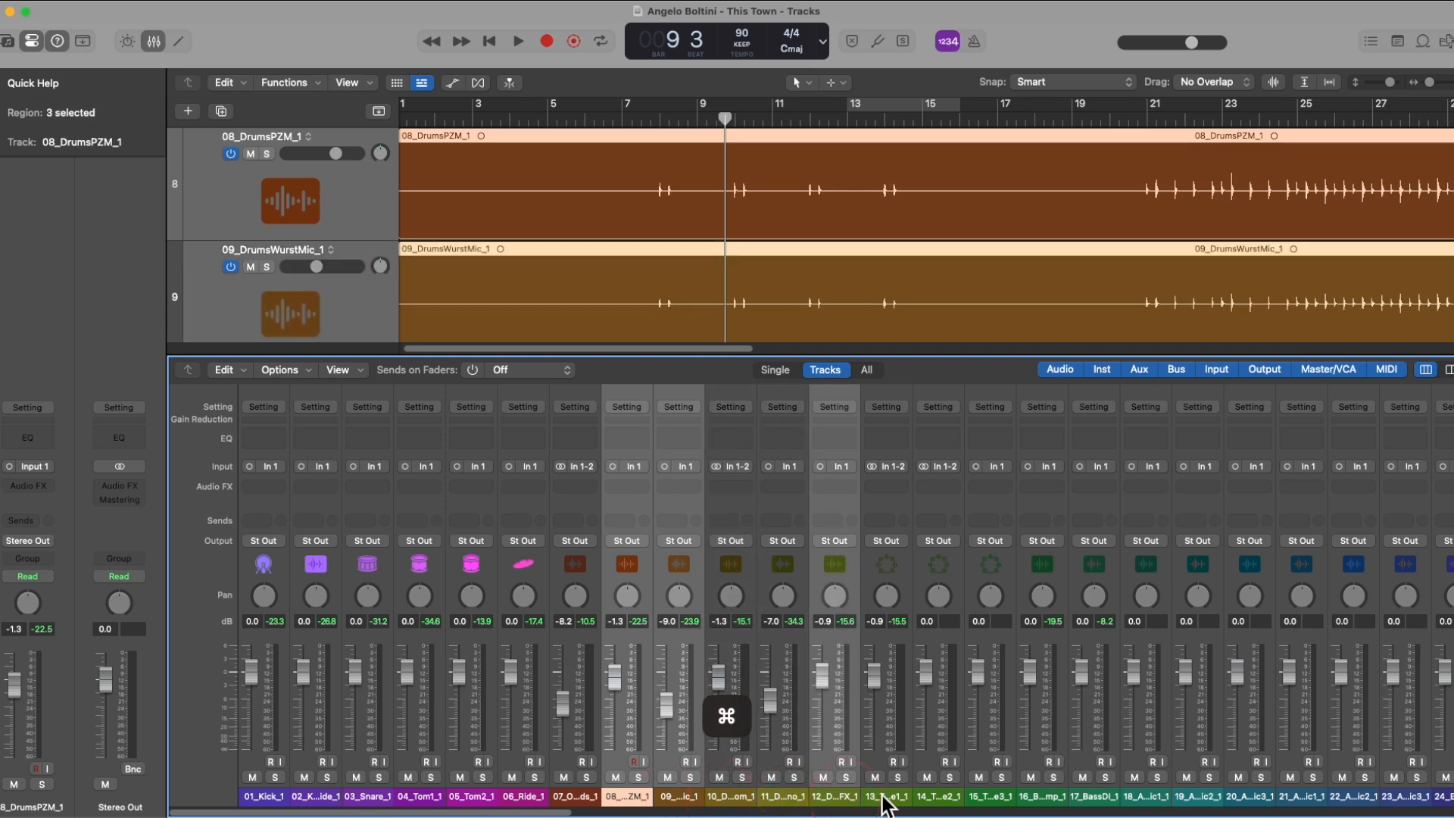
super+click(884, 798)
click(840, 606)
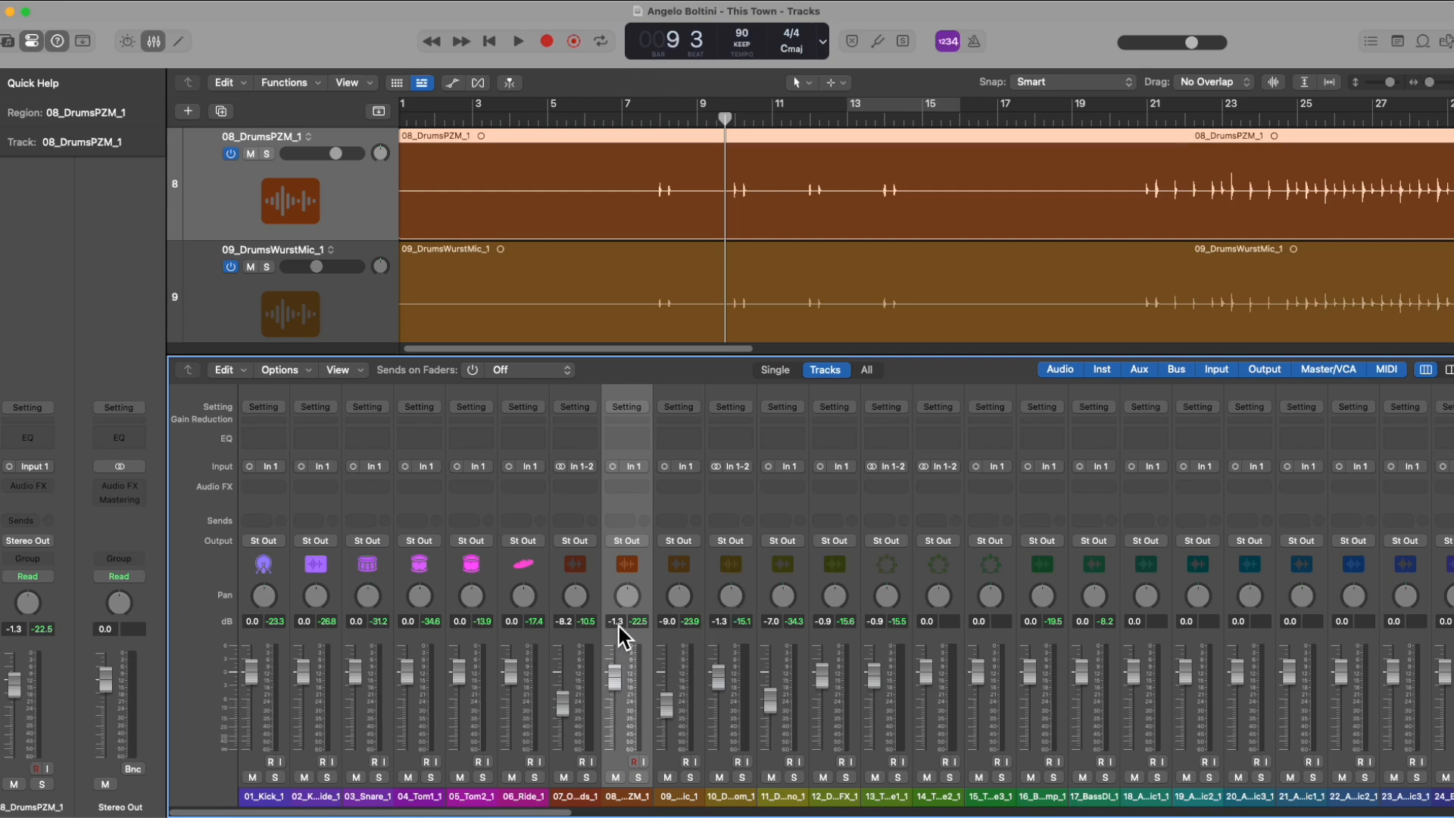
Step: Set the volume of 08_DrumsPZM_1 to -4.0 dB and that of 10_DrumsRoom_1 to -1.5 dB
drag(616, 674, 629, 633)
drag(623, 683, 625, 698)
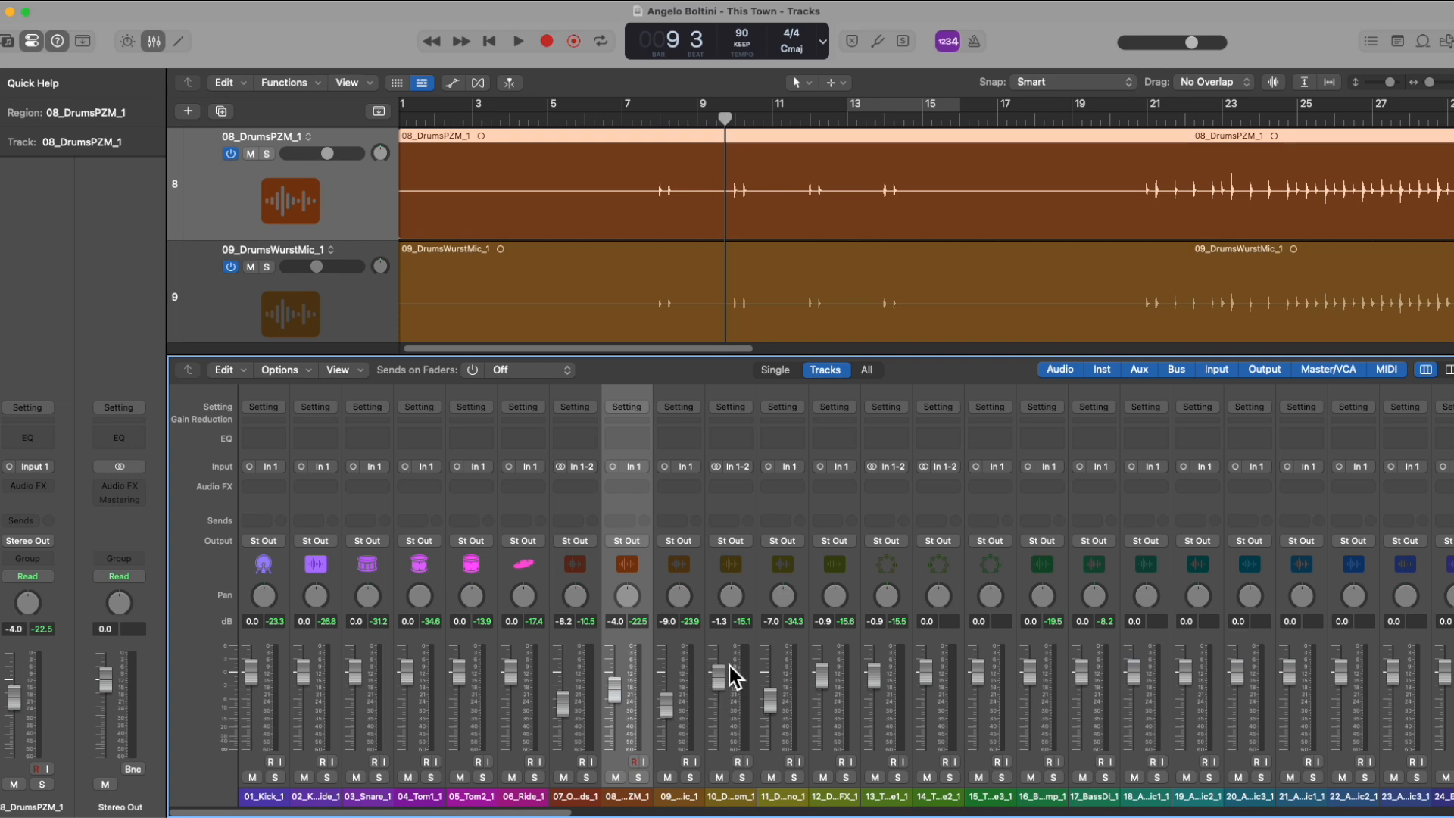
drag(716, 674, 719, 674)
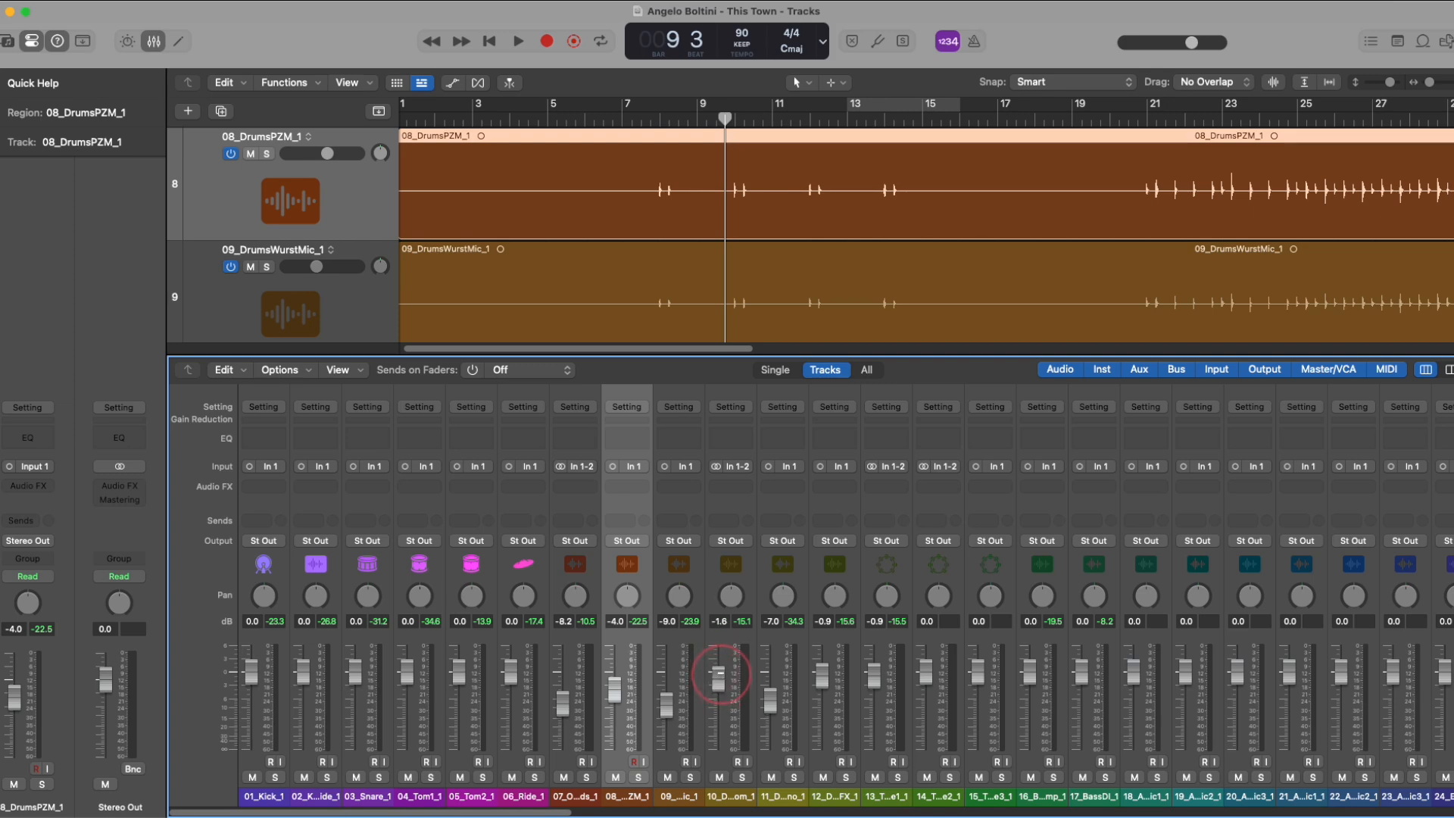
click(725, 625)
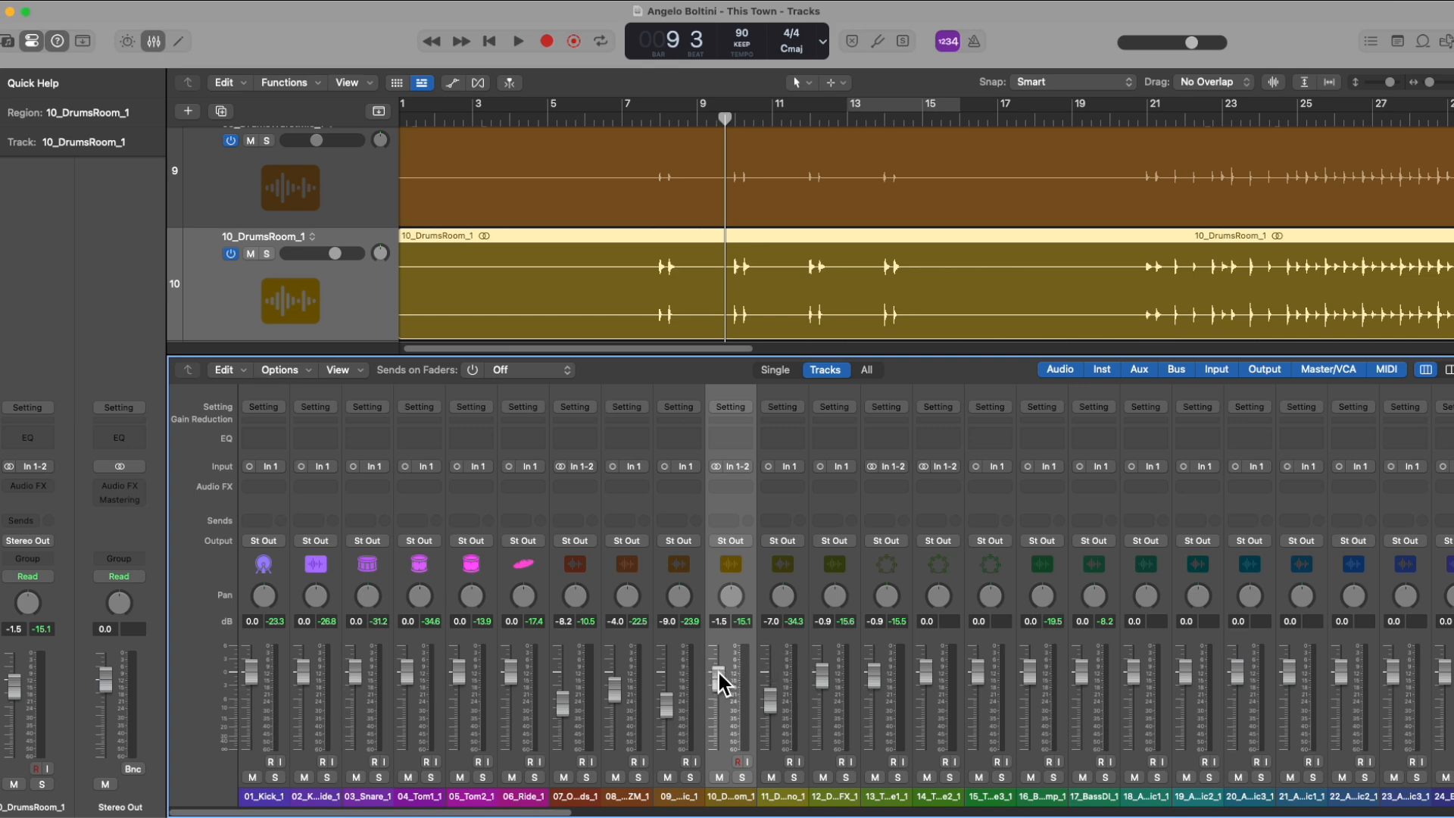
Step: Vary the volume and pan of 10_DrumsRoom_1, resetting them to their defaults of 0.0 dB and centre
drag(720, 676, 719, 679)
alt+click(718, 676)
drag(727, 660, 719, 713)
key(alt)
alt+click(720, 693)
drag(730, 595, 747, 651)
alt+click(730, 596)
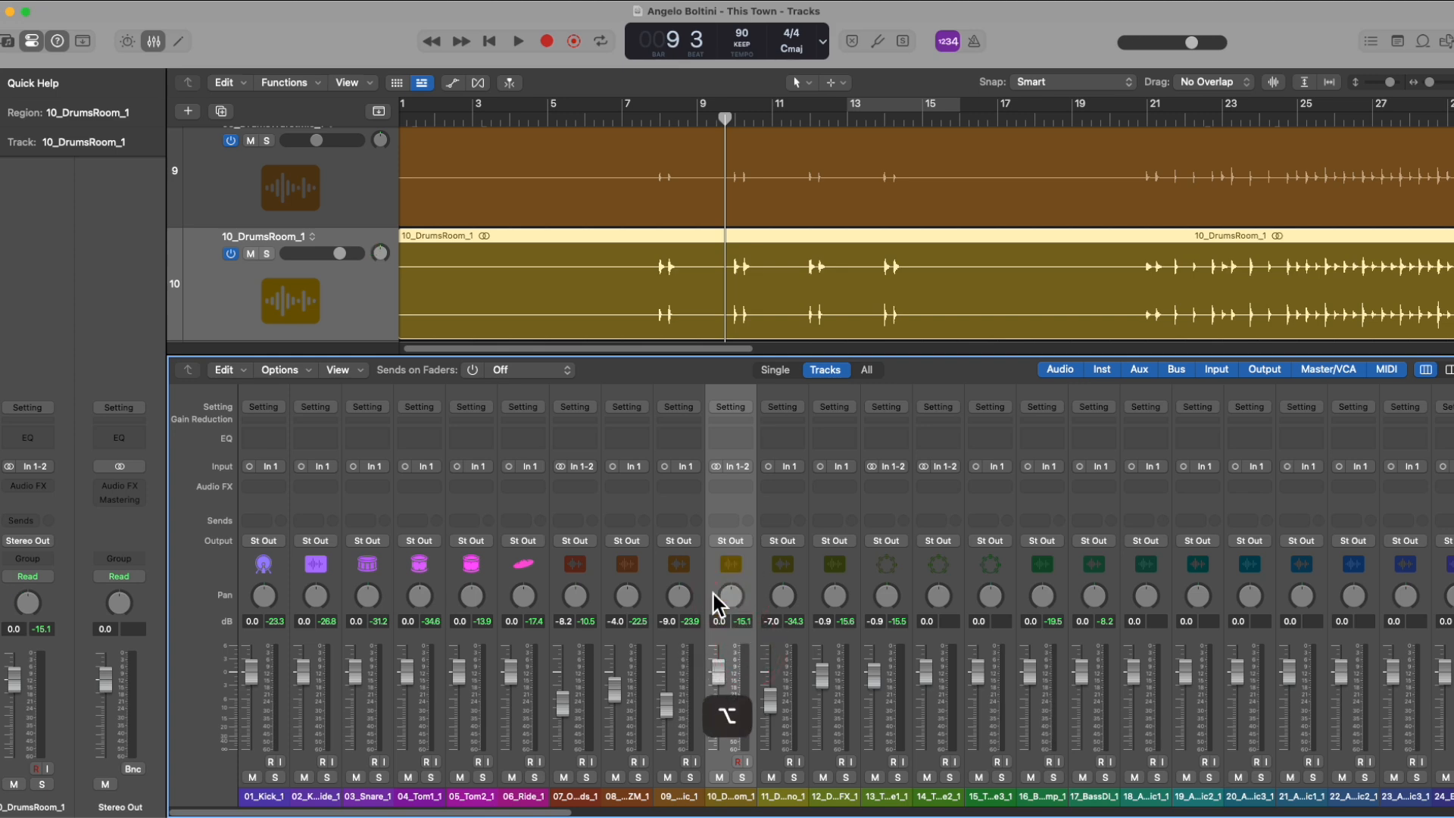
Step: Insert a Channel EQ on 10_DrumsRoom_1 and move its plug-in window over the mixer
click(742, 489)
mouse_move(756, 460)
click(846, 462)
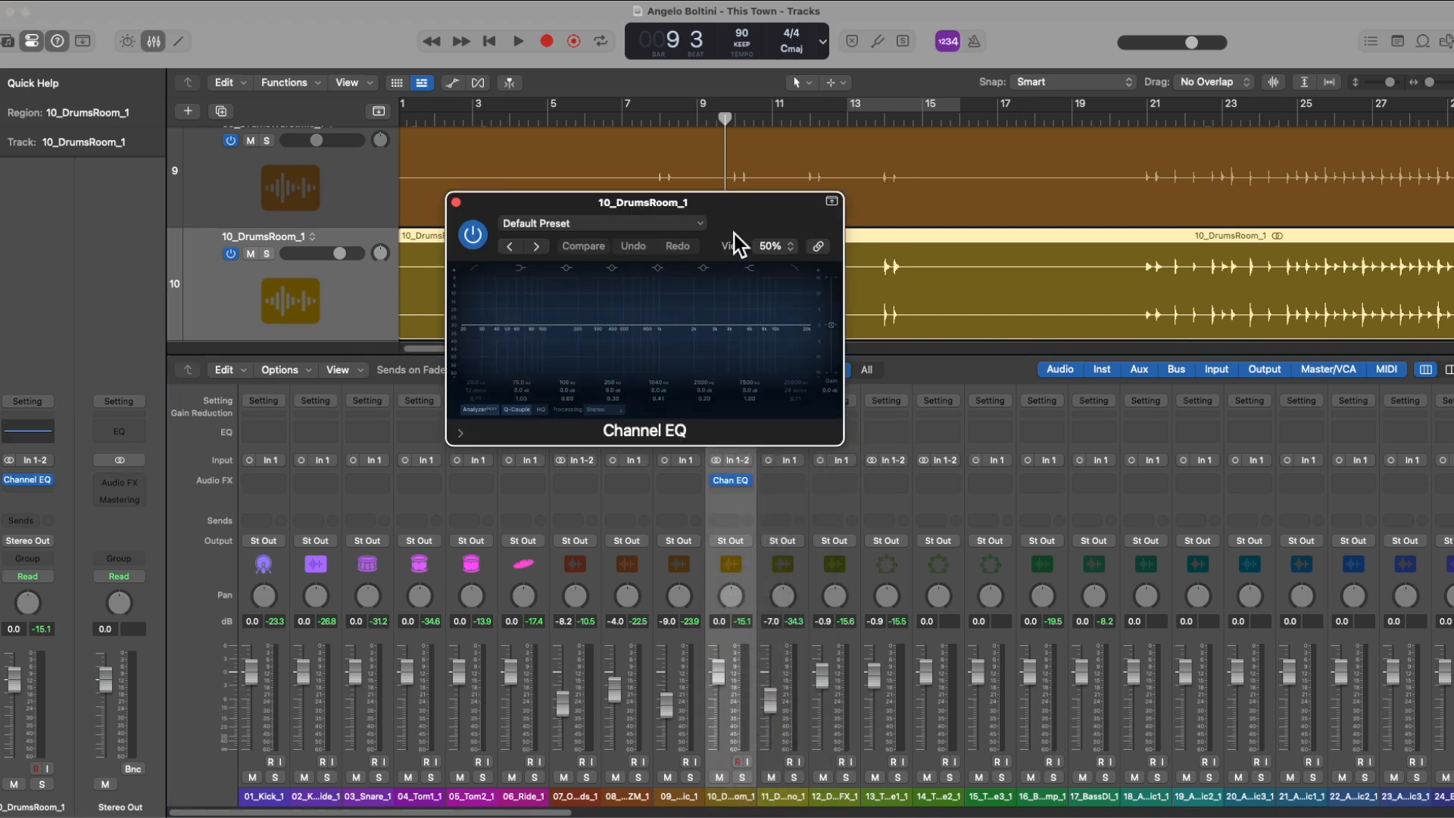
drag(734, 244, 879, 432)
Step: Cut the green low-mid band in the Channel EQ, reset that band's values to default and close the plug-in window
drag(731, 511, 760, 565)
alt+click(759, 569)
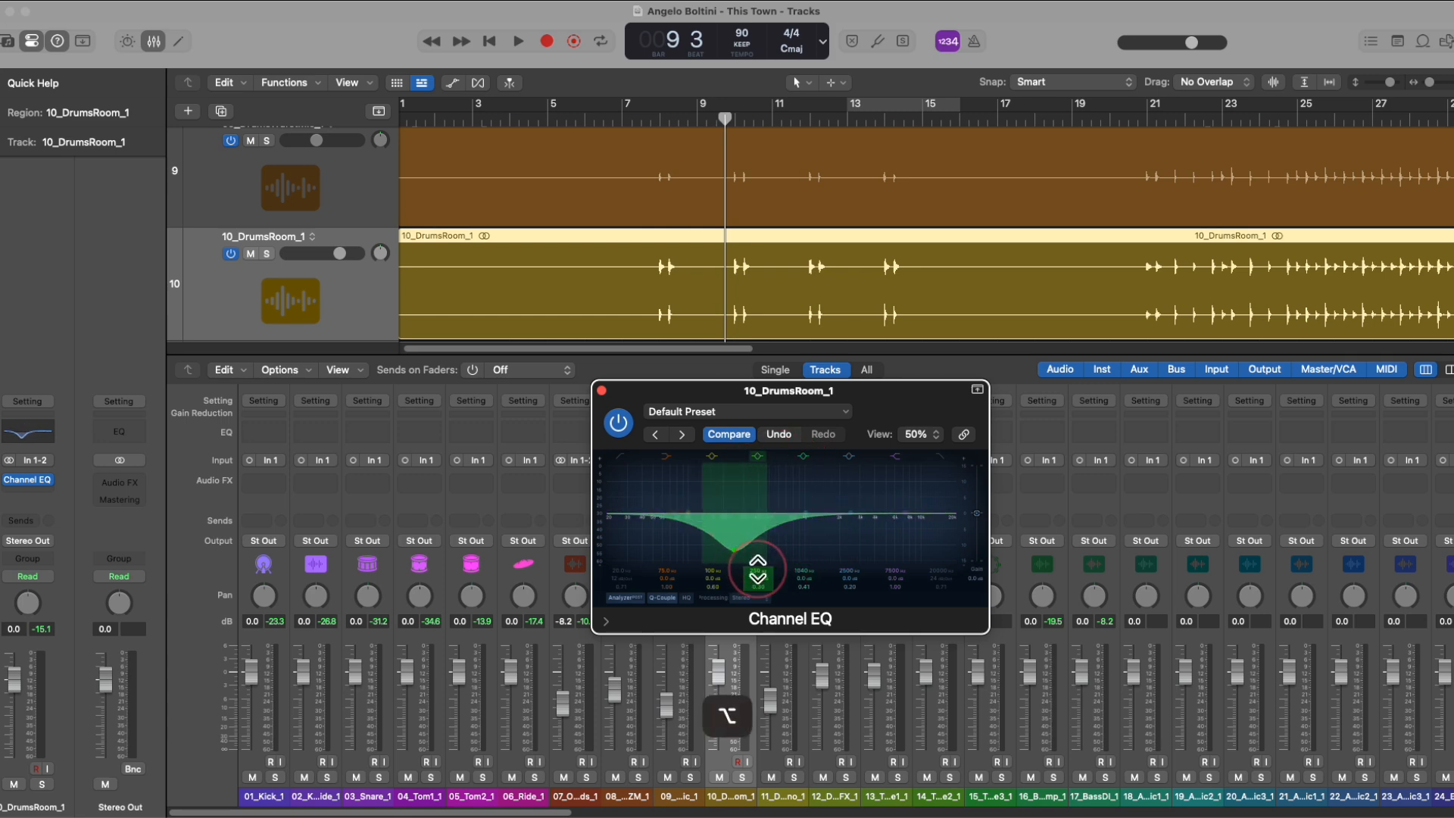
alt+click(758, 578)
alt+click(760, 586)
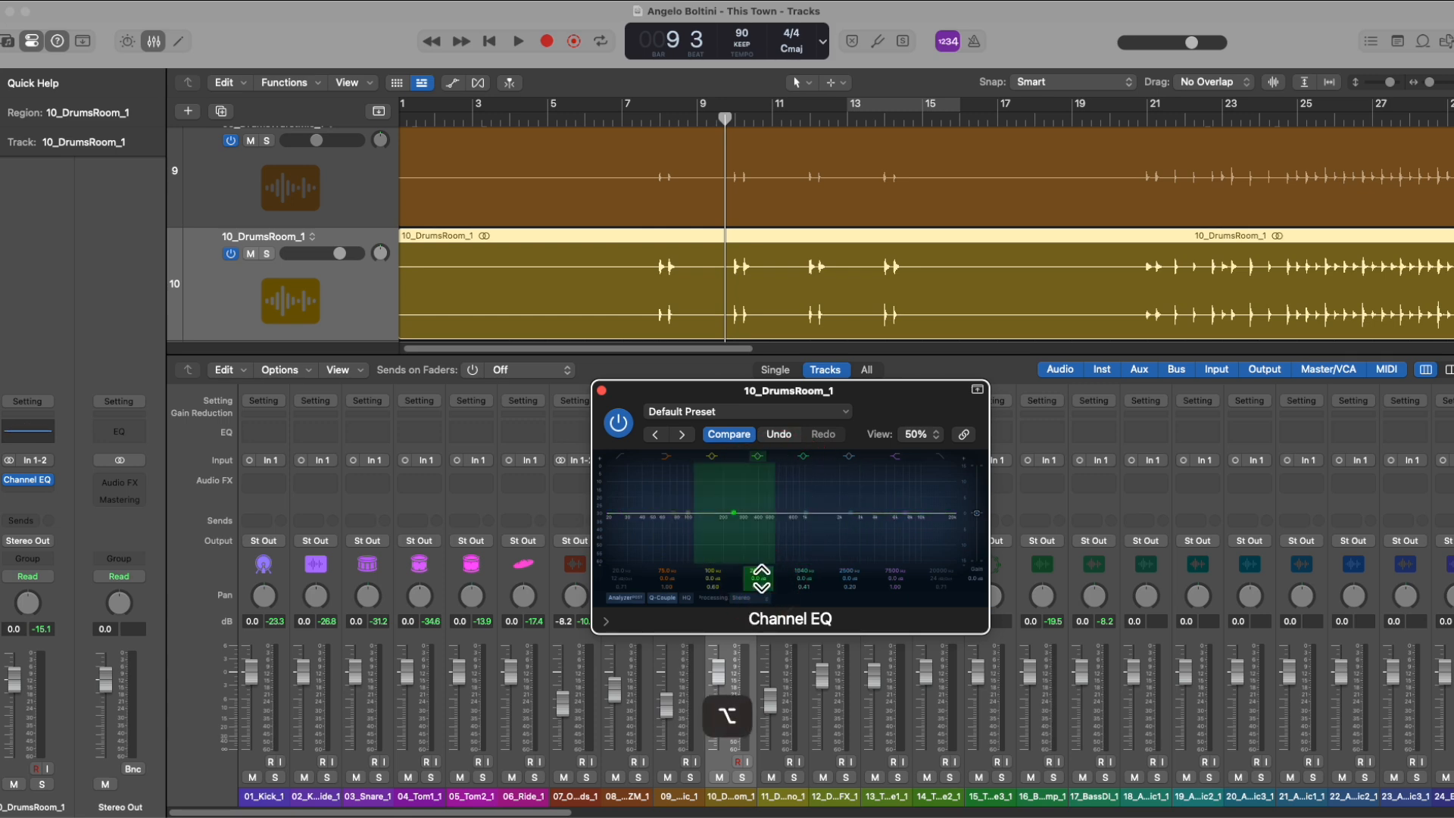
click(602, 390)
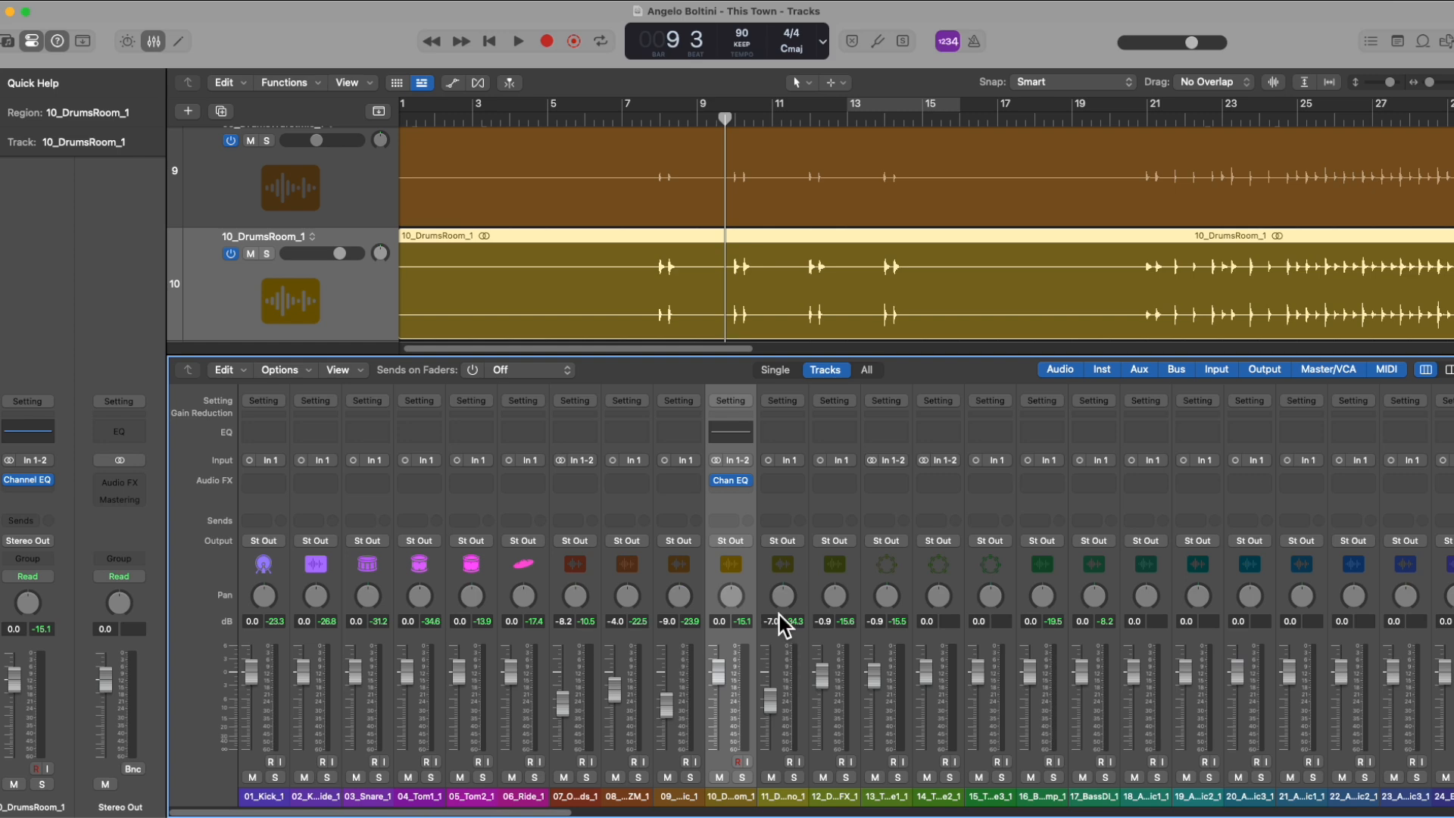
Step: Add a Bus 5 send to 10_DrumsRoom_1, set its level to 0.0 dB and lower it to -∞
click(727, 520)
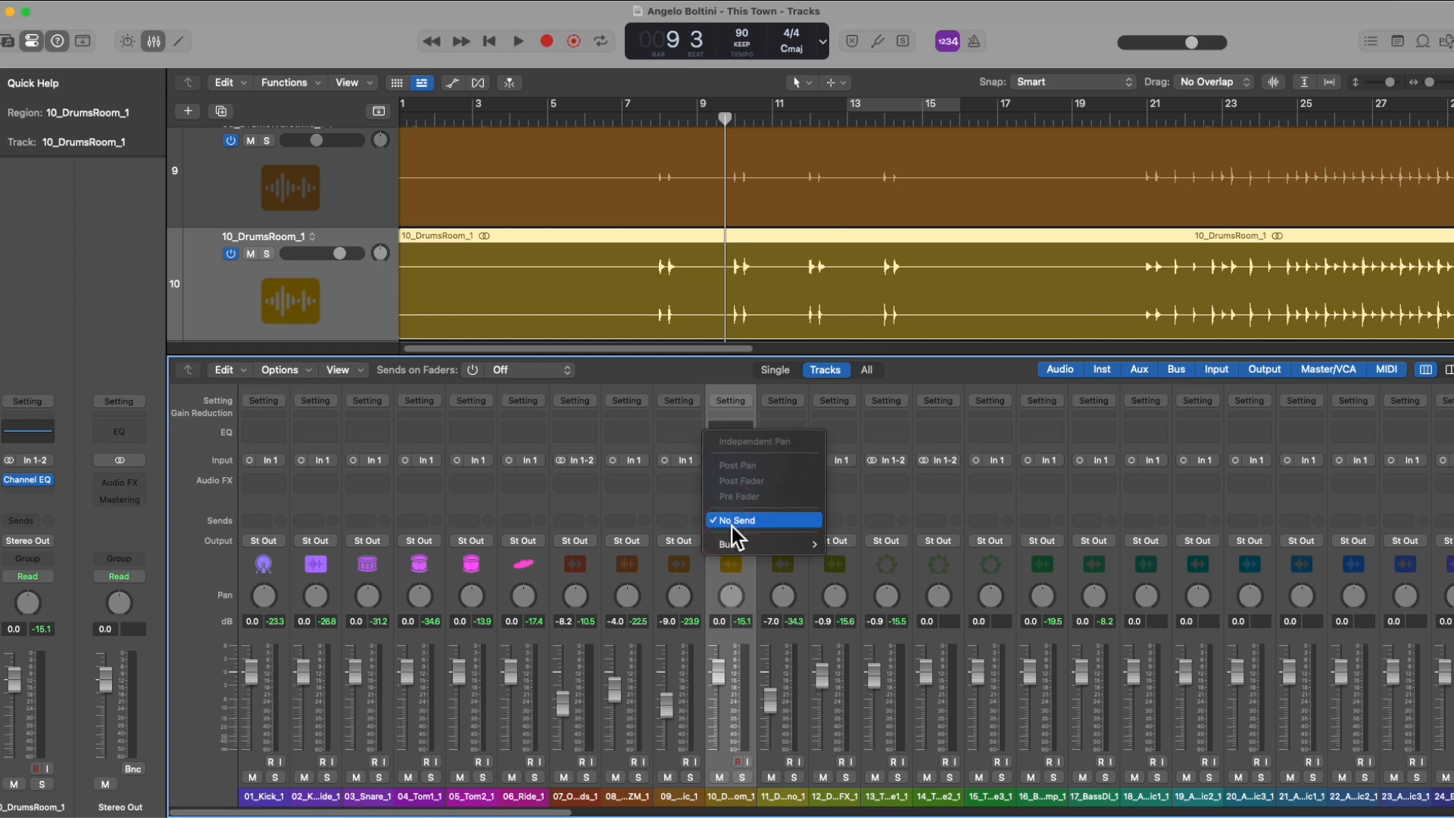
mouse_move(735, 539)
click(863, 268)
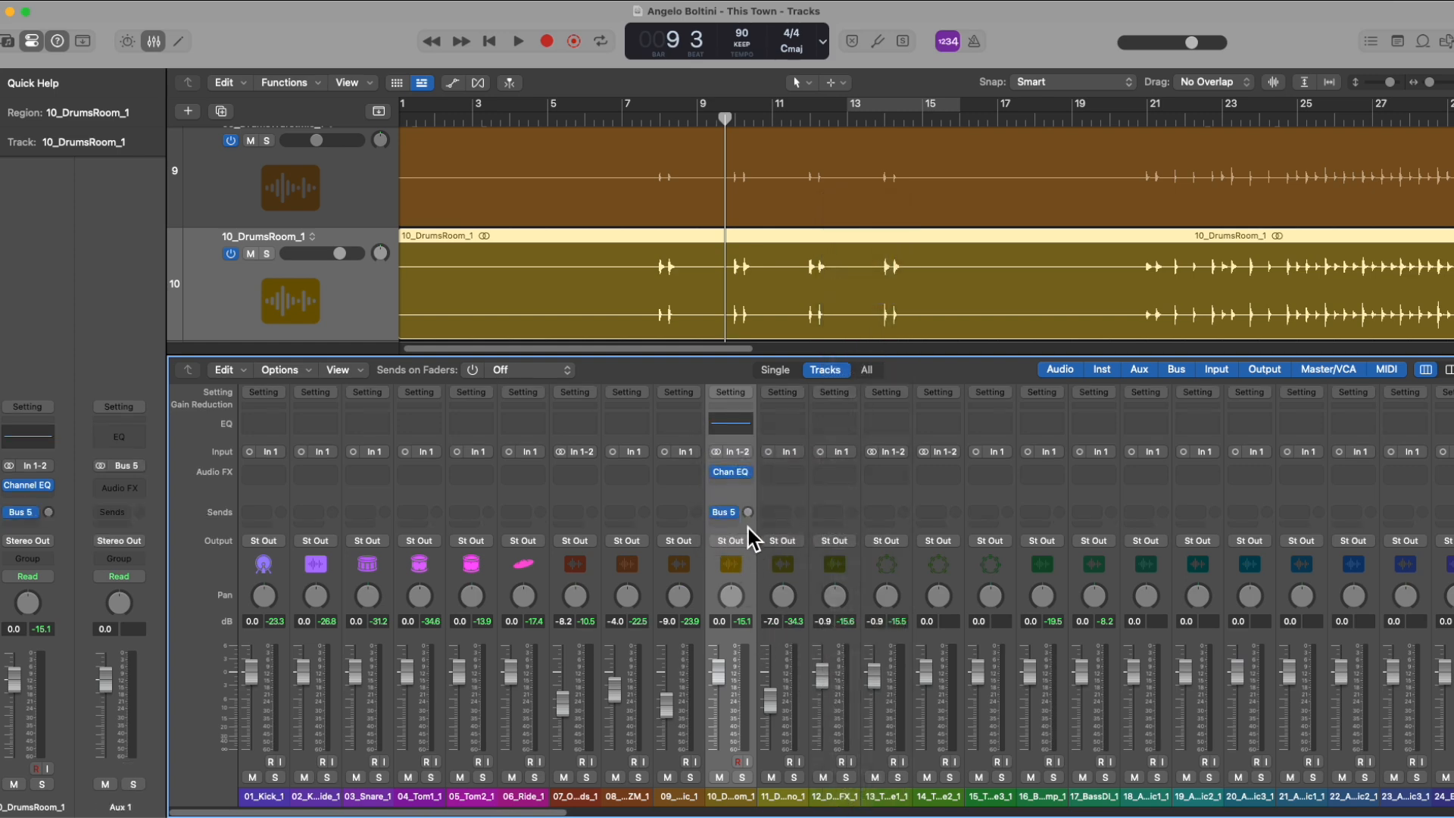
key(alt)
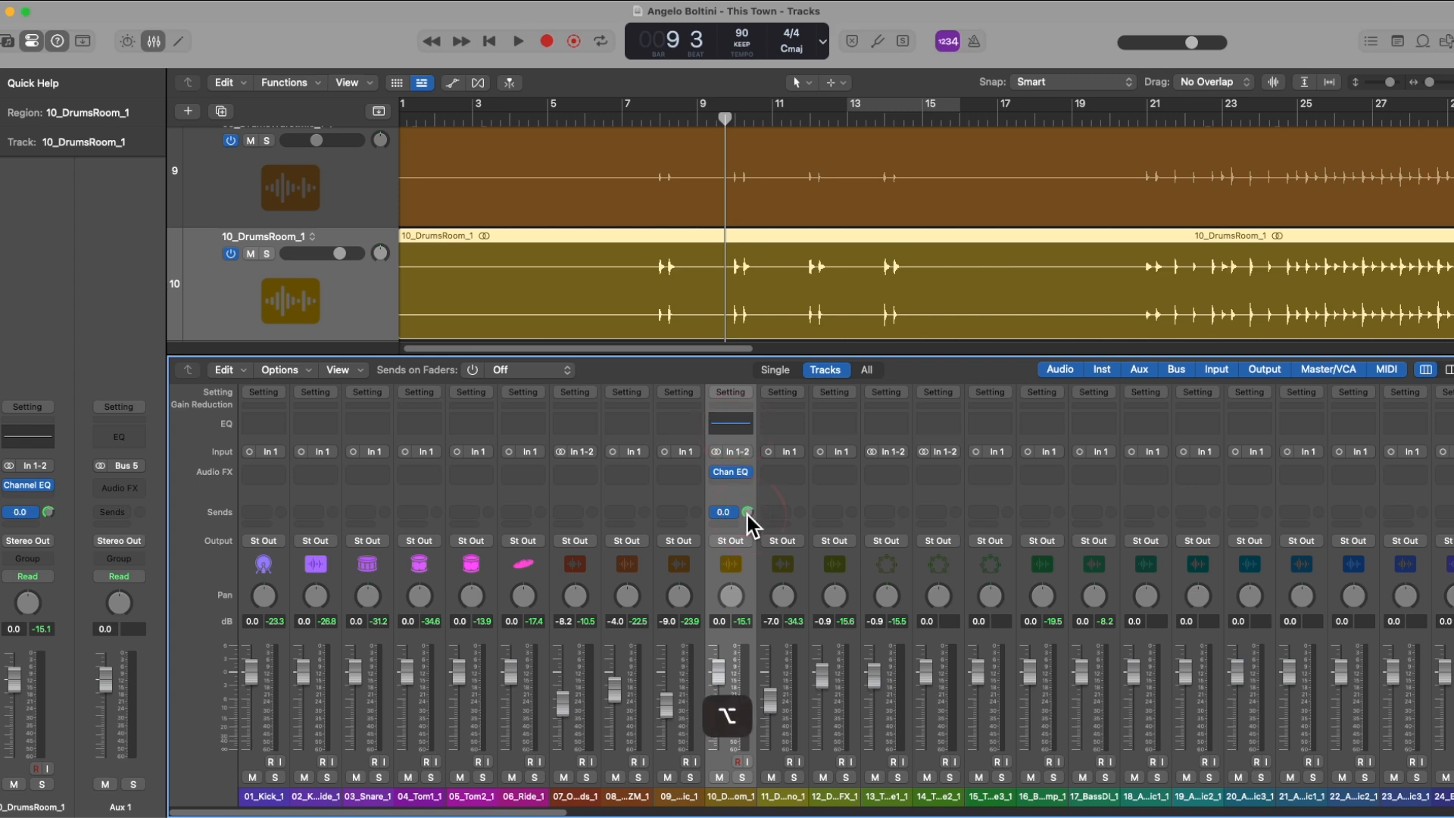
drag(750, 512, 772, 645)
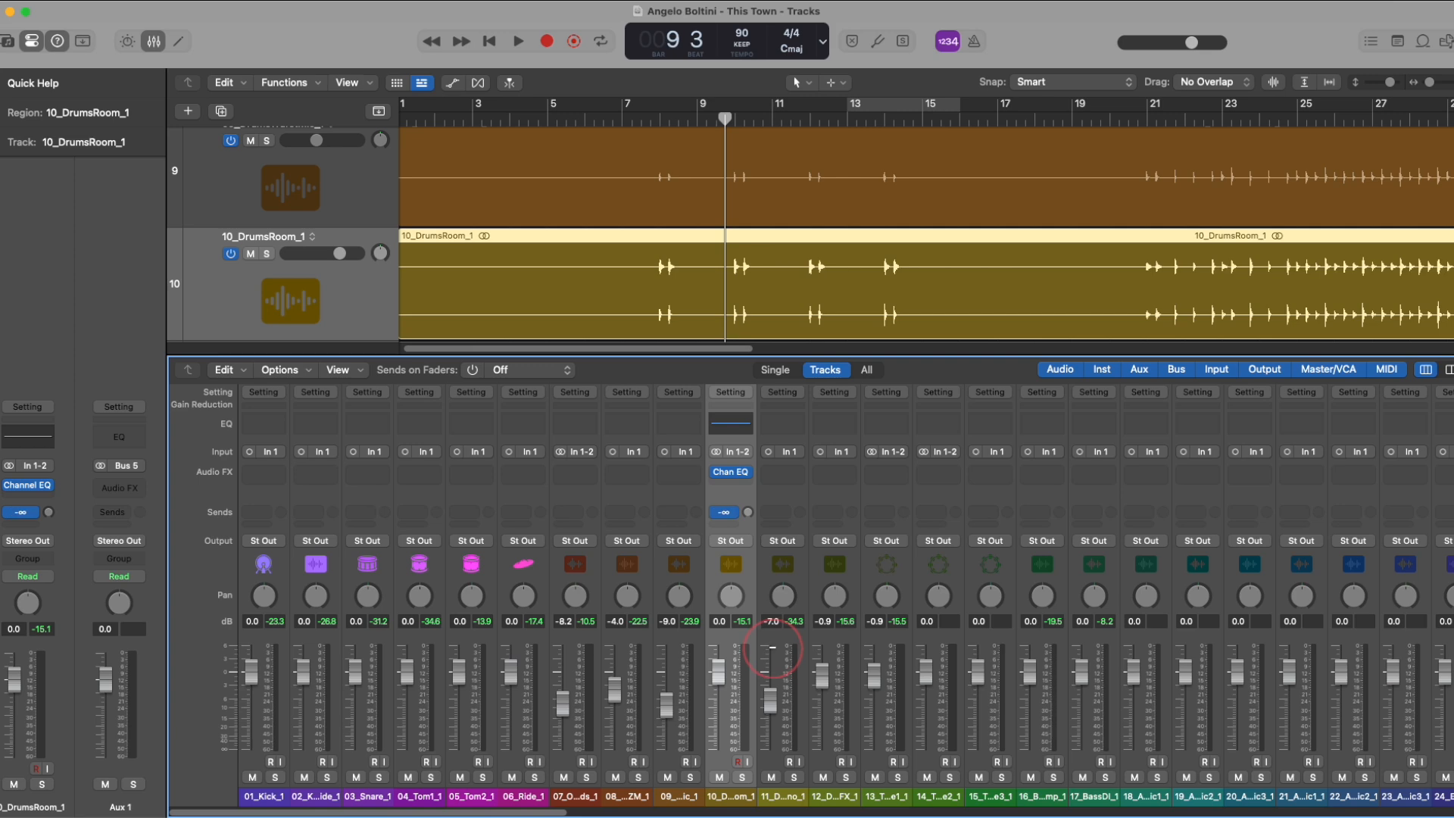
key(alt)
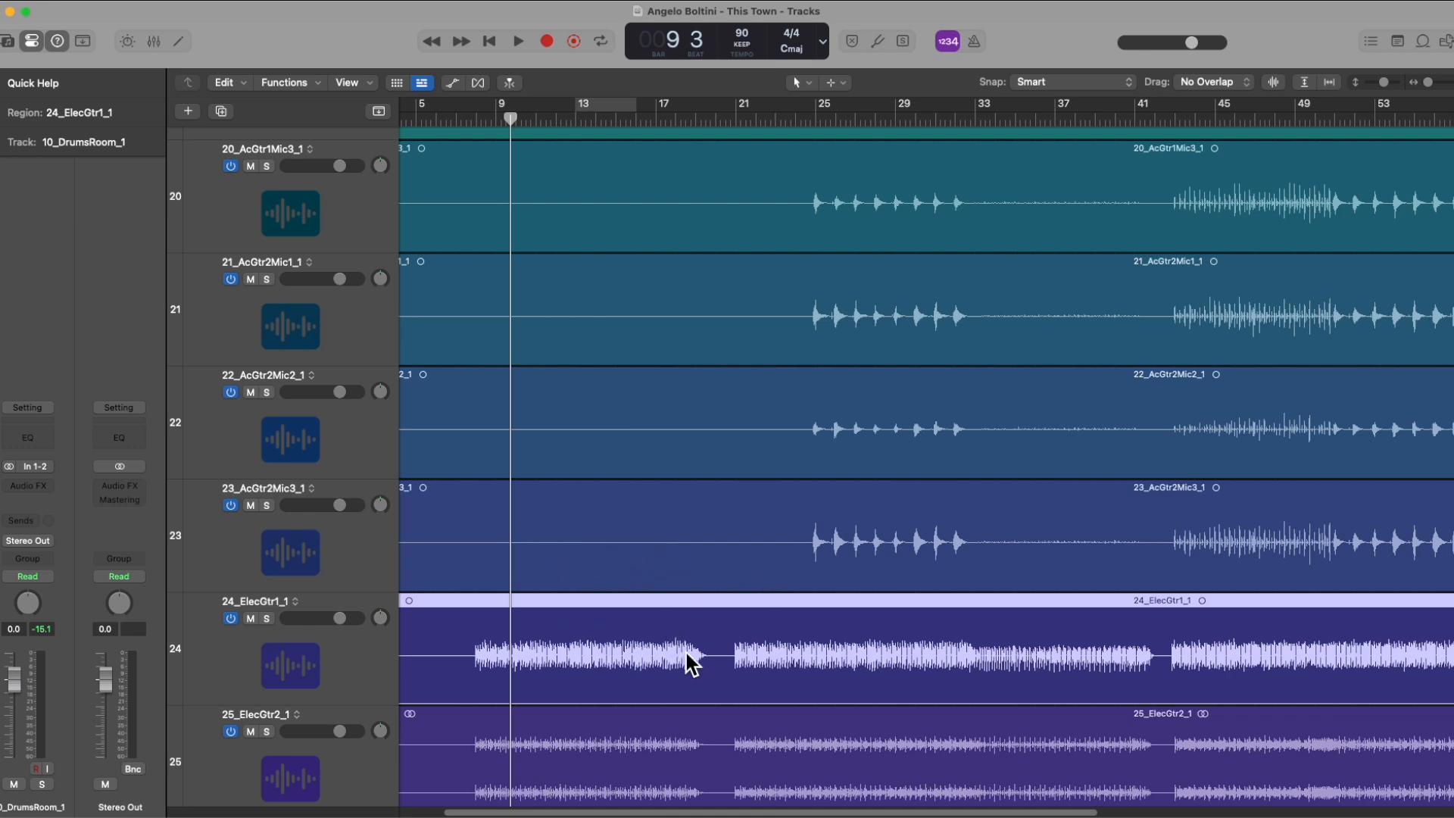
Step: Select track 24_ElecGtr1_1 and browse the effect plug-in categories for its Audio FX slot without inserting one
click(366, 651)
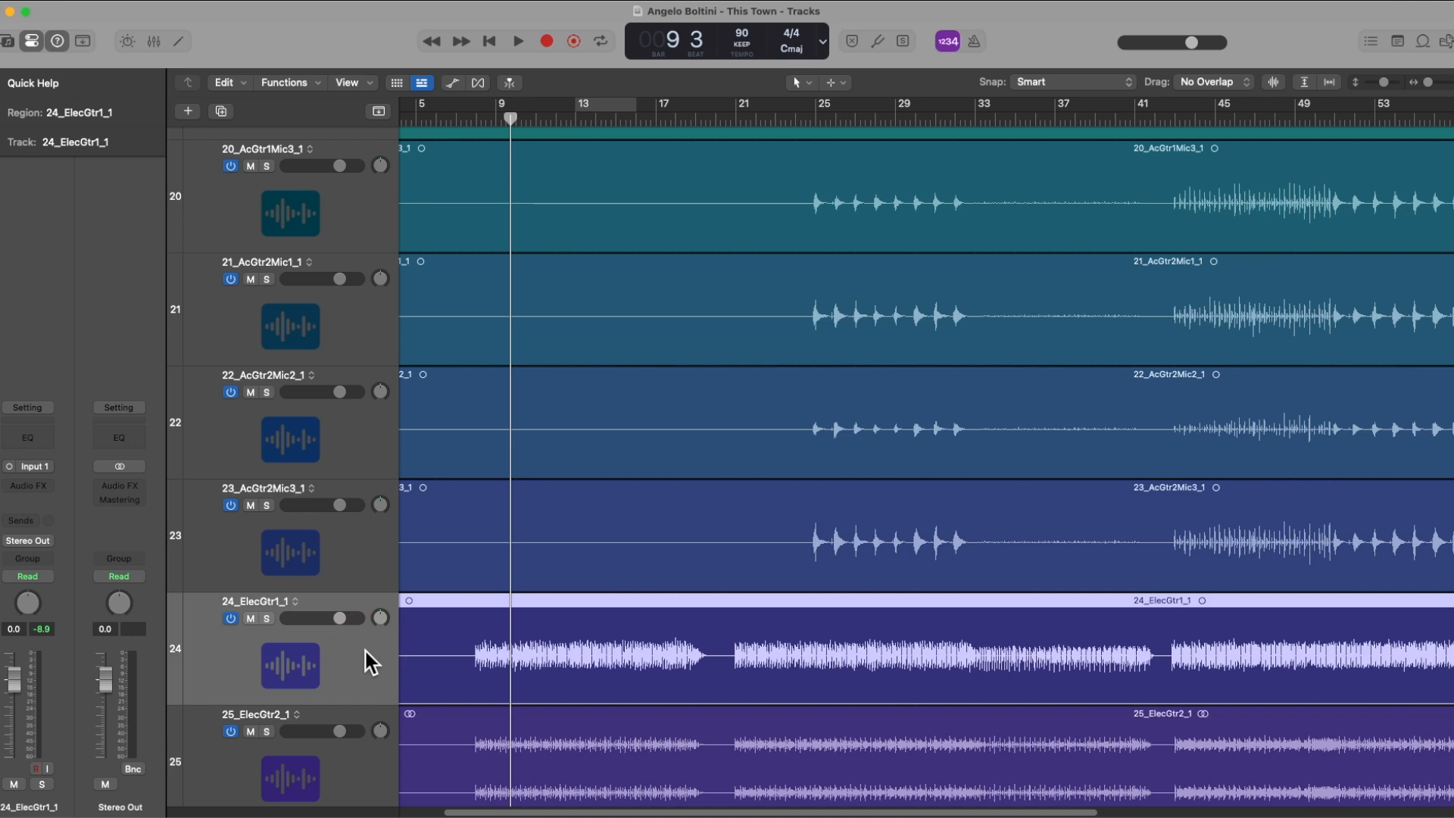
click(44, 483)
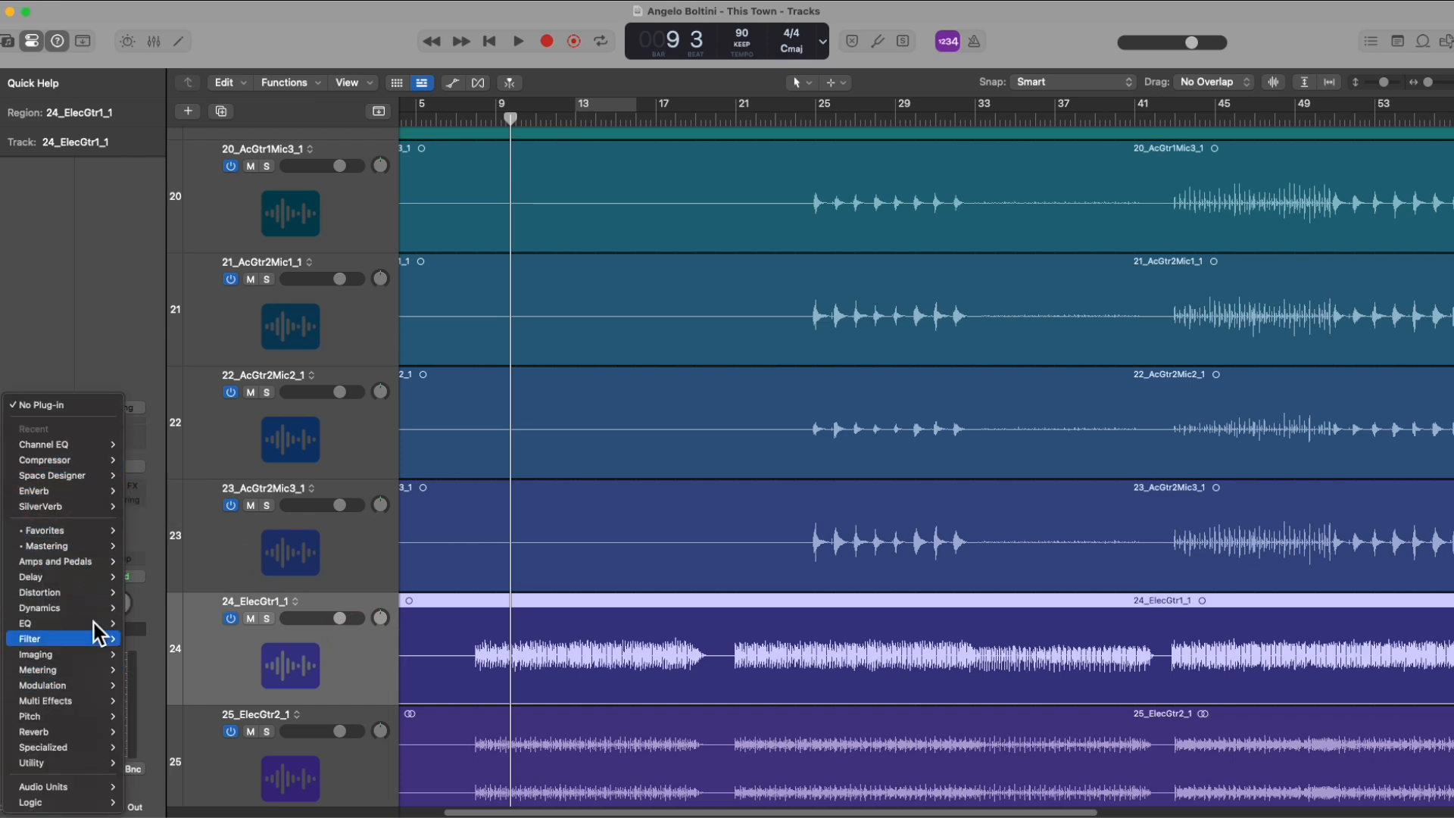
mouse_move(97, 642)
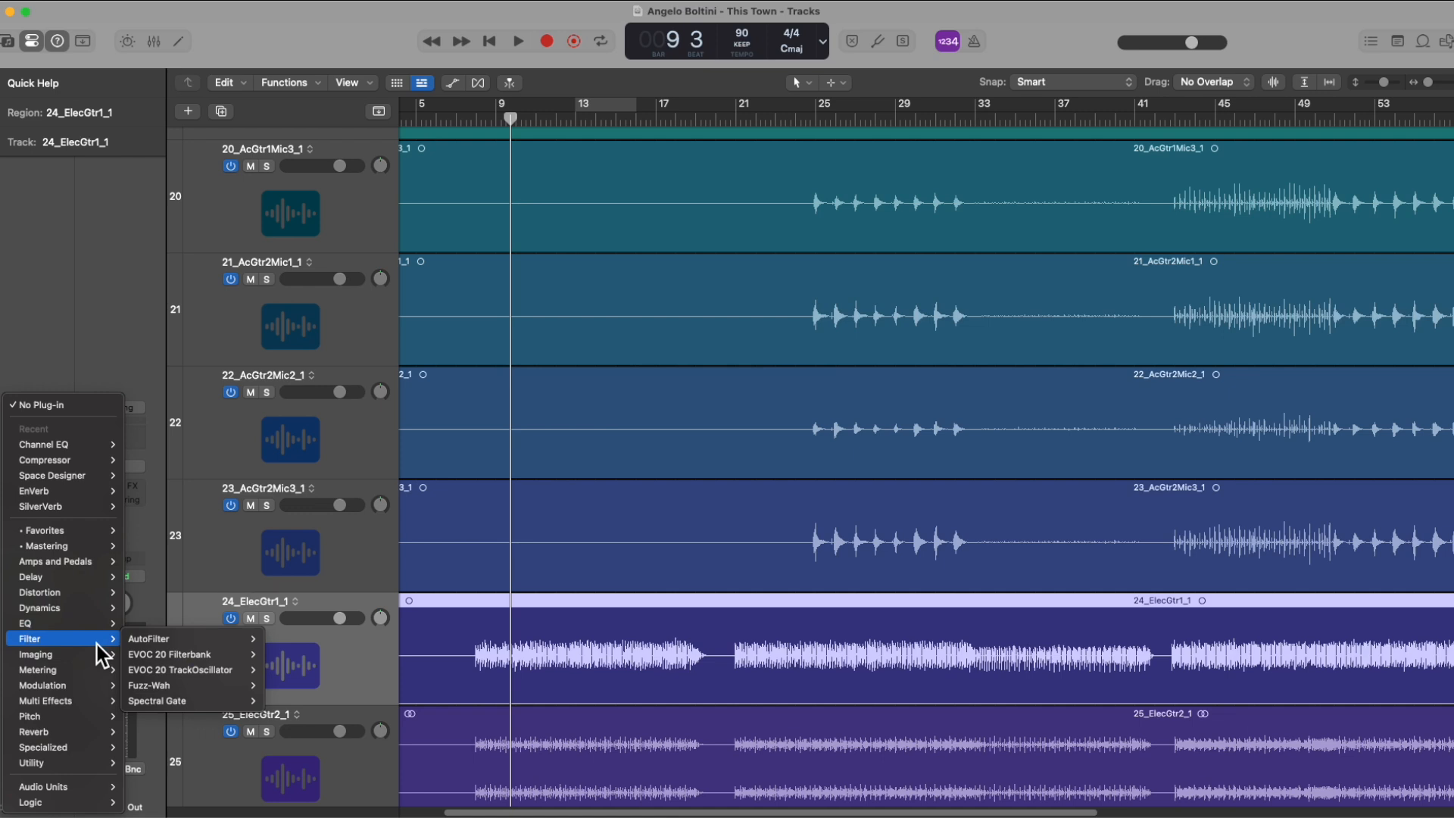
click(116, 315)
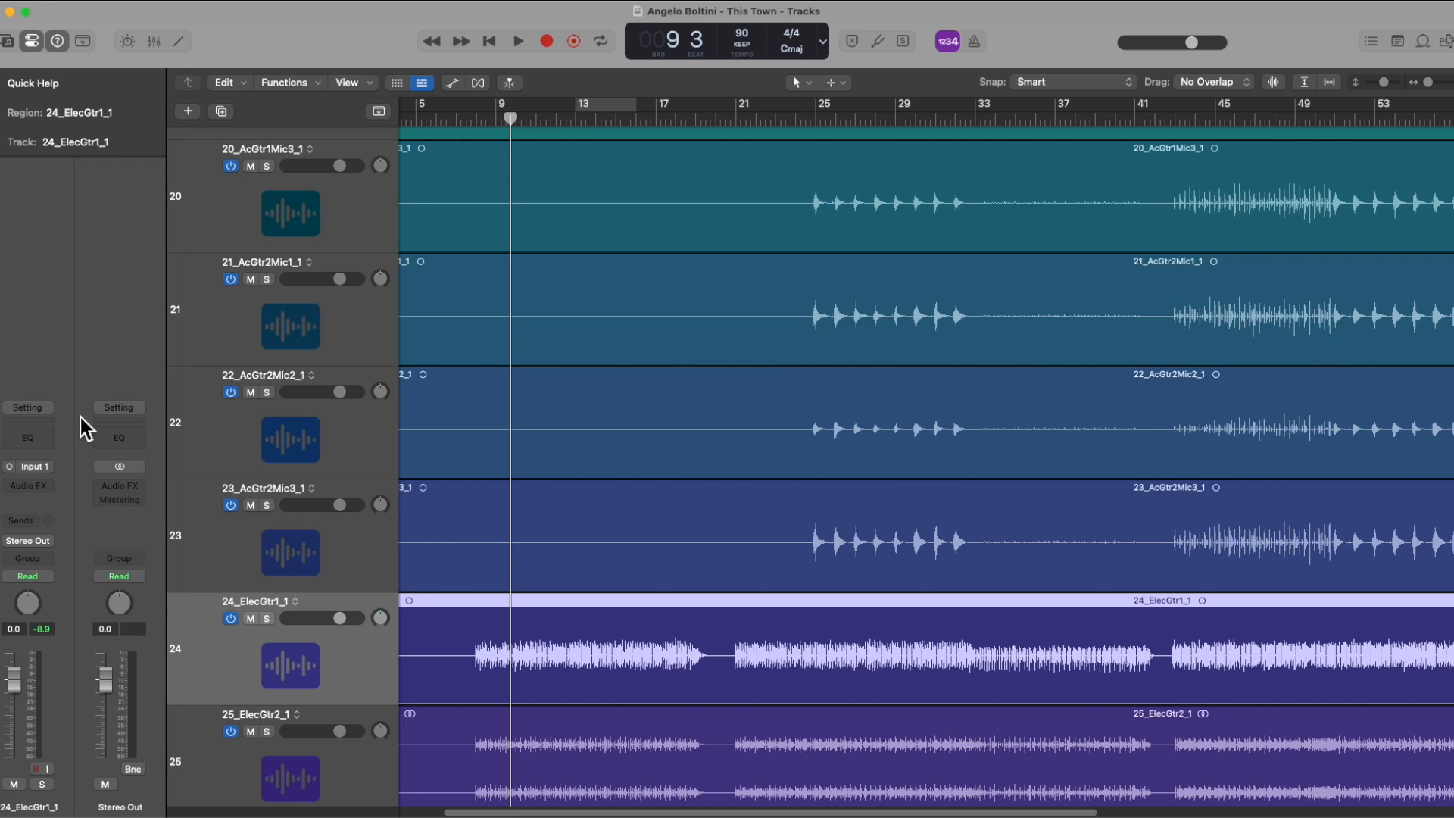
Step: Add a send to Bus 1 on track 24_ElecGtr1_1
click(28, 520)
mouse_move(34, 542)
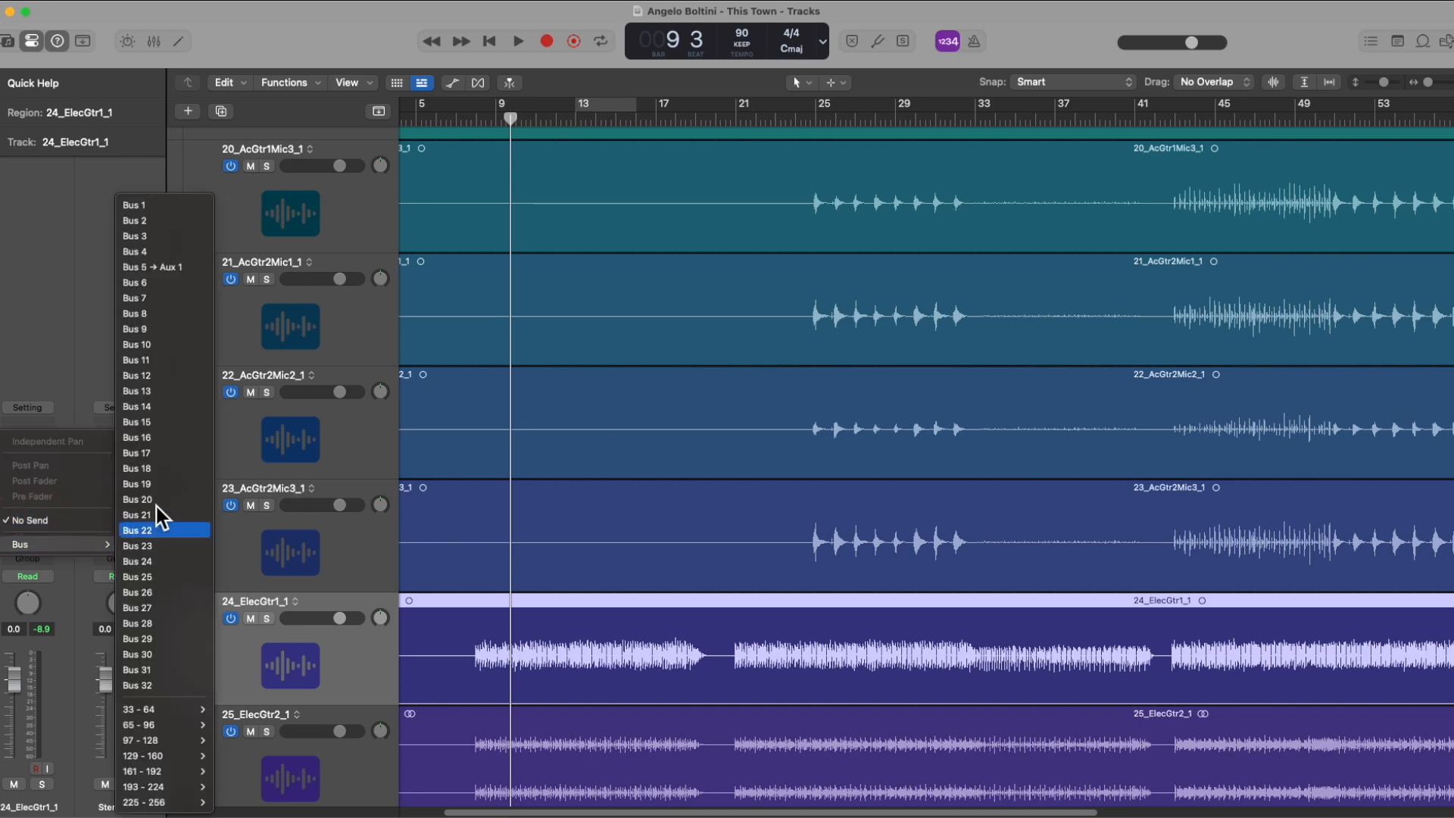
click(152, 200)
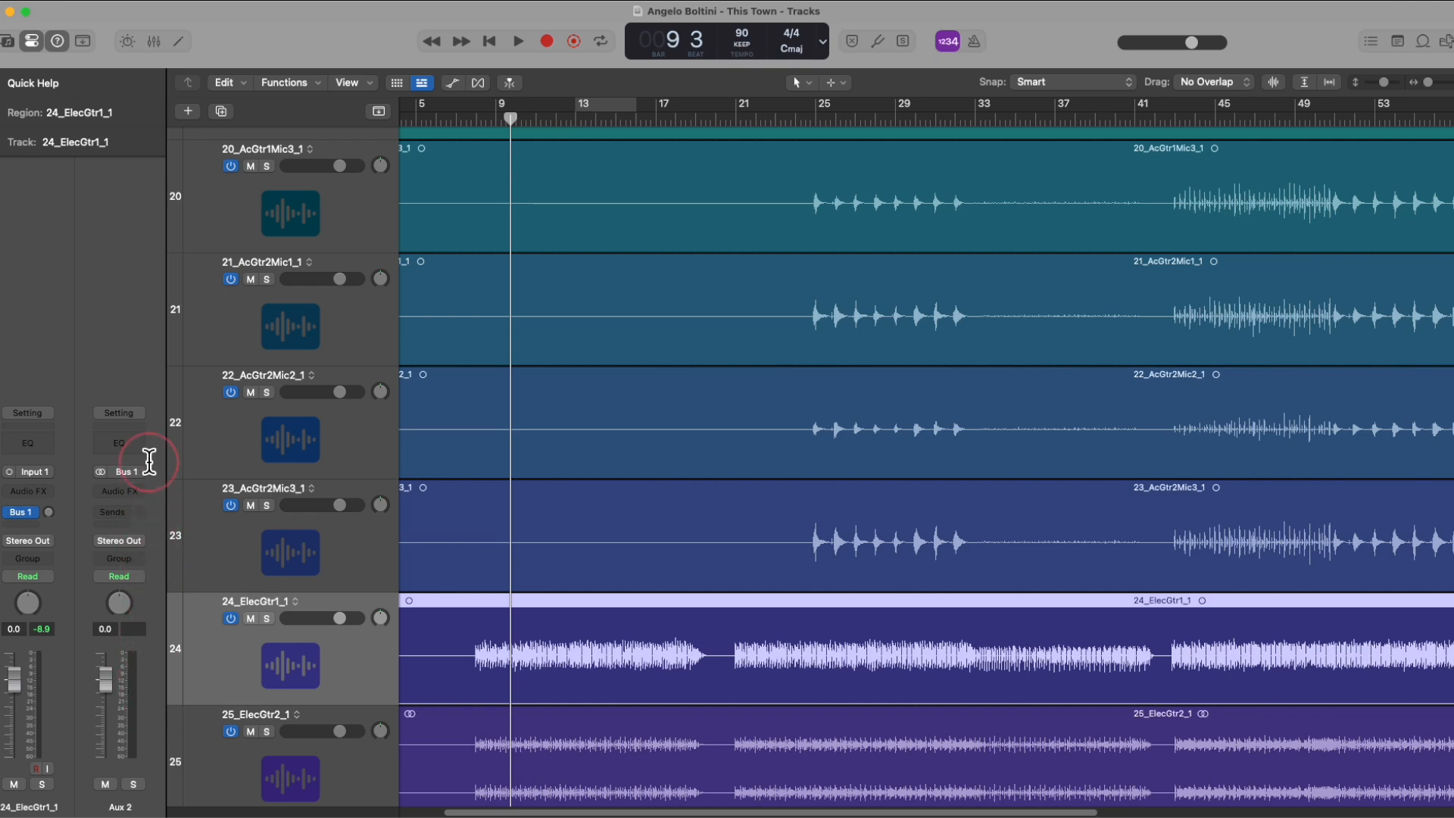
Step: Insert a stereo EnVerb on Aux 2, close its window and raise the Bus 1 send level on 24_ElecGtr1_1
click(115, 489)
mouse_move(121, 499)
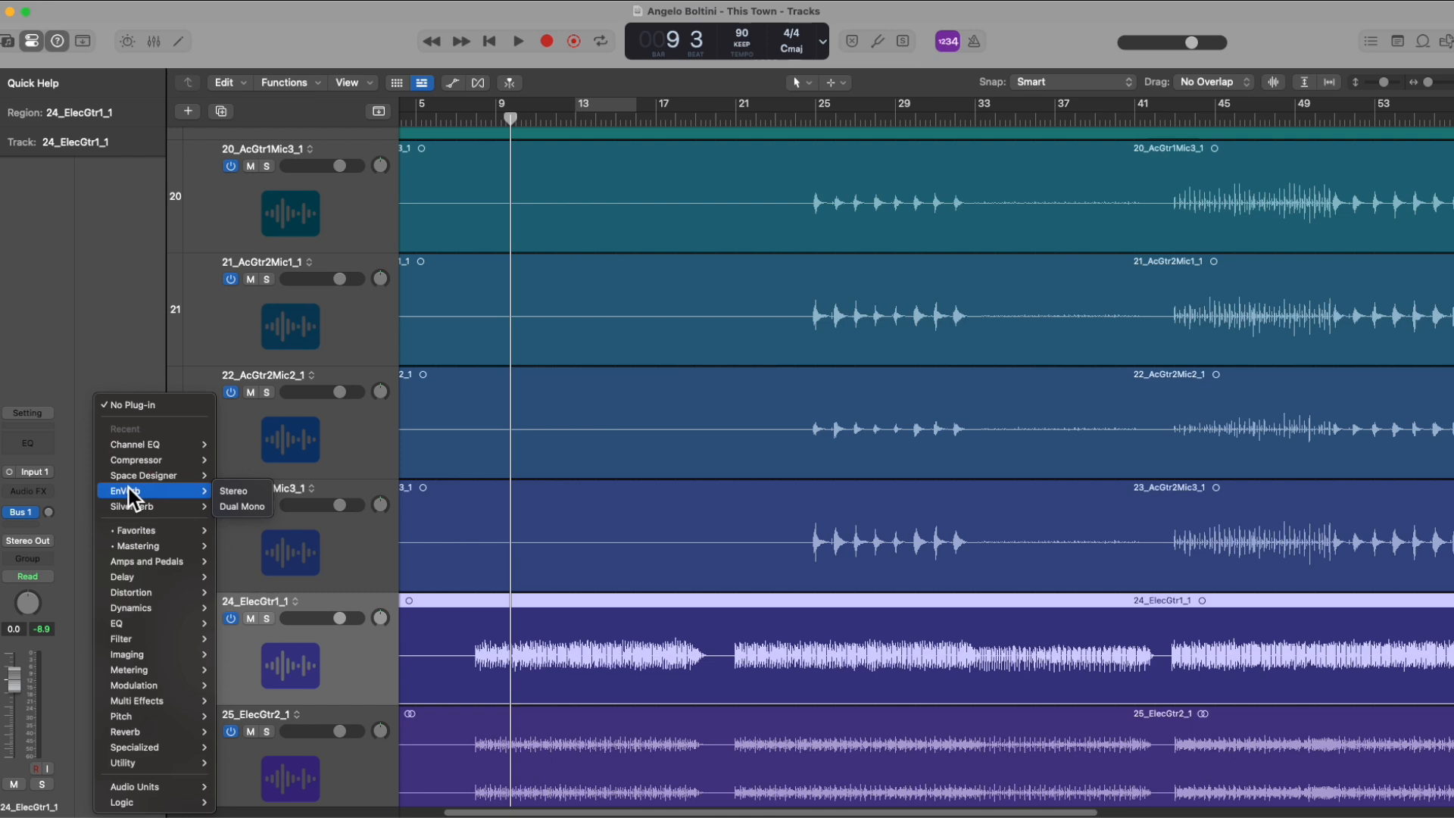
click(233, 490)
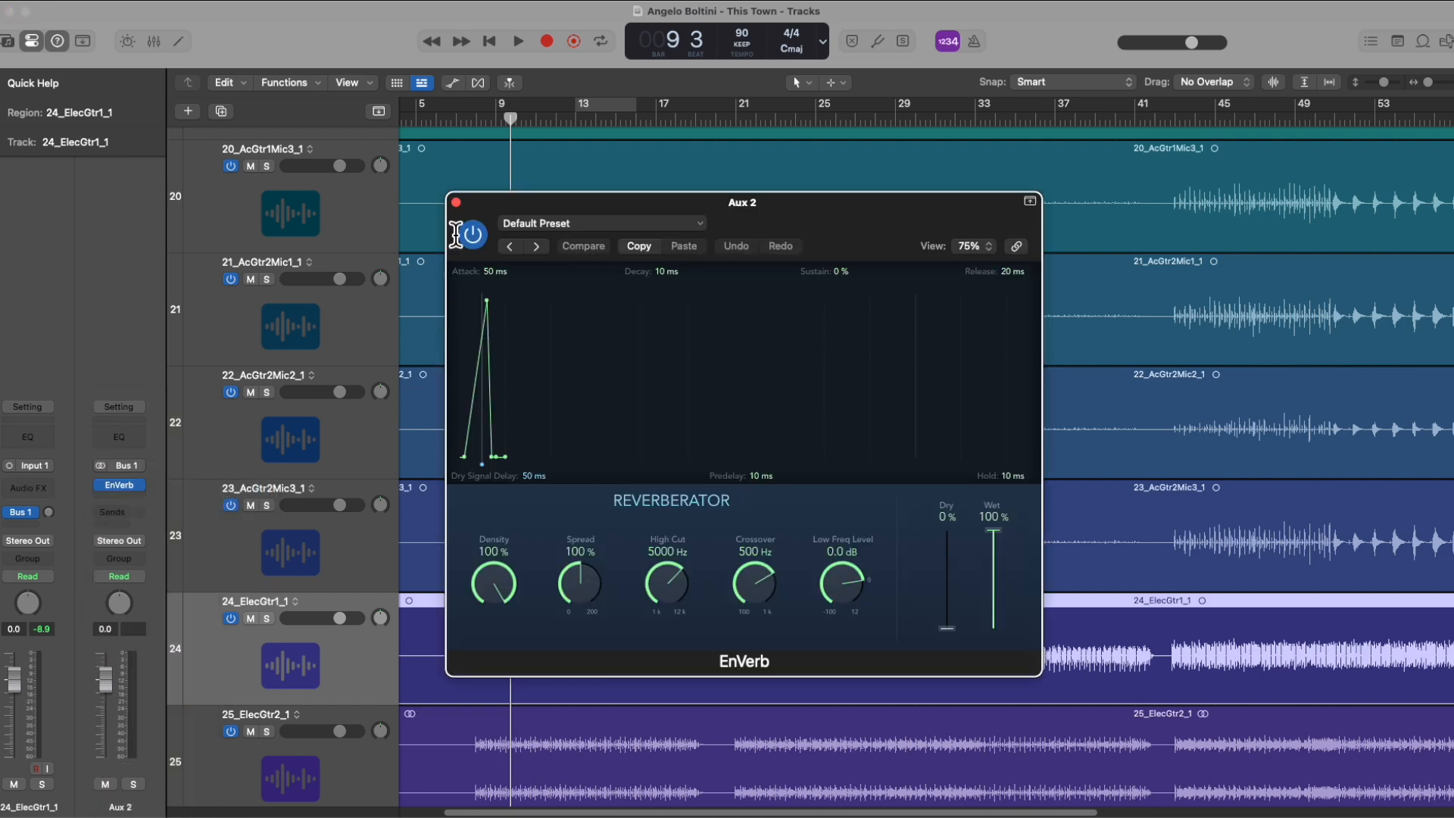
click(455, 202)
drag(49, 513, 33, 480)
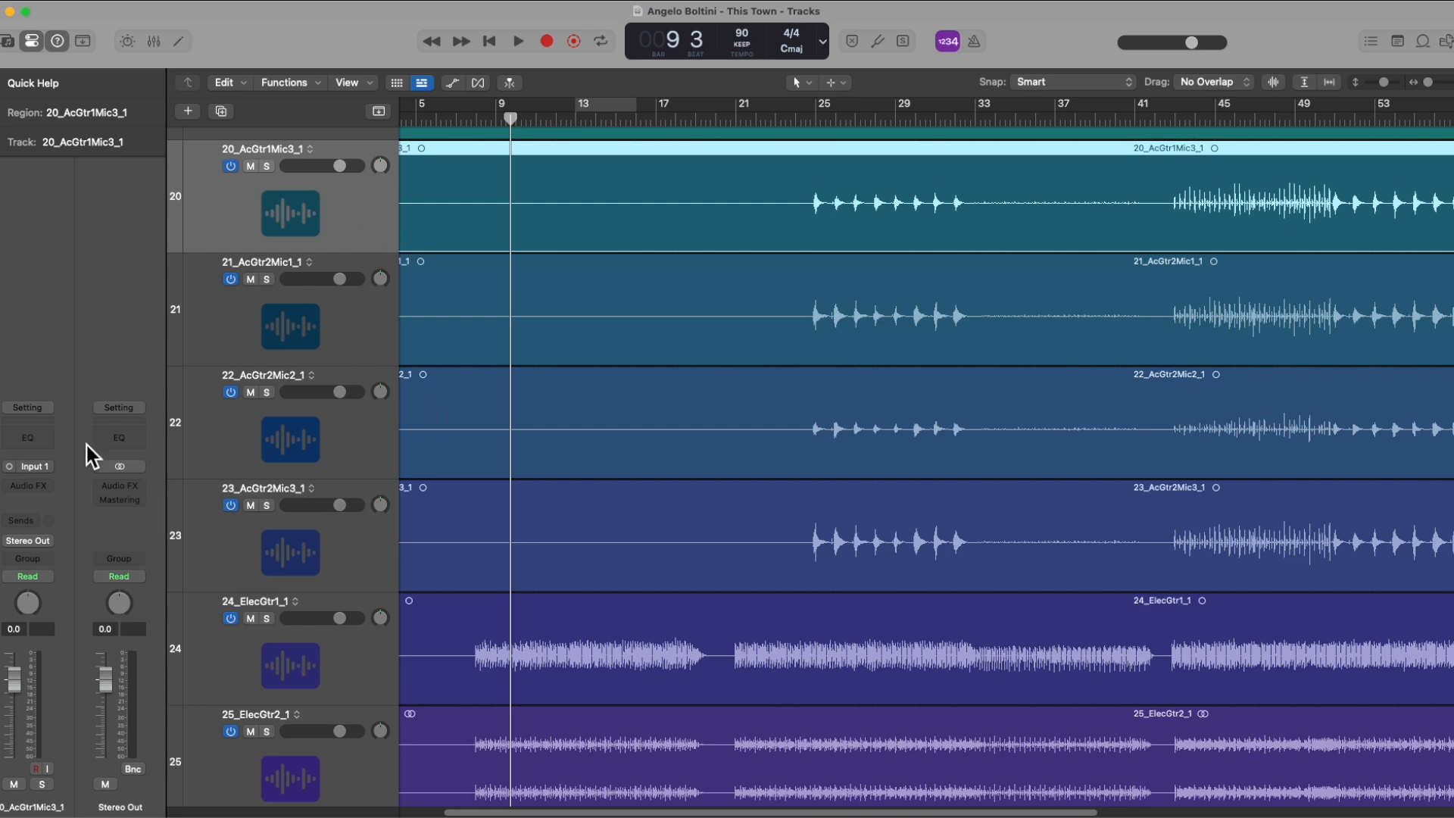
Step: Add a send to Bus 1 on track 20_AcGtr1Mic3_1 and raise its send level
click(29, 523)
mouse_move(39, 547)
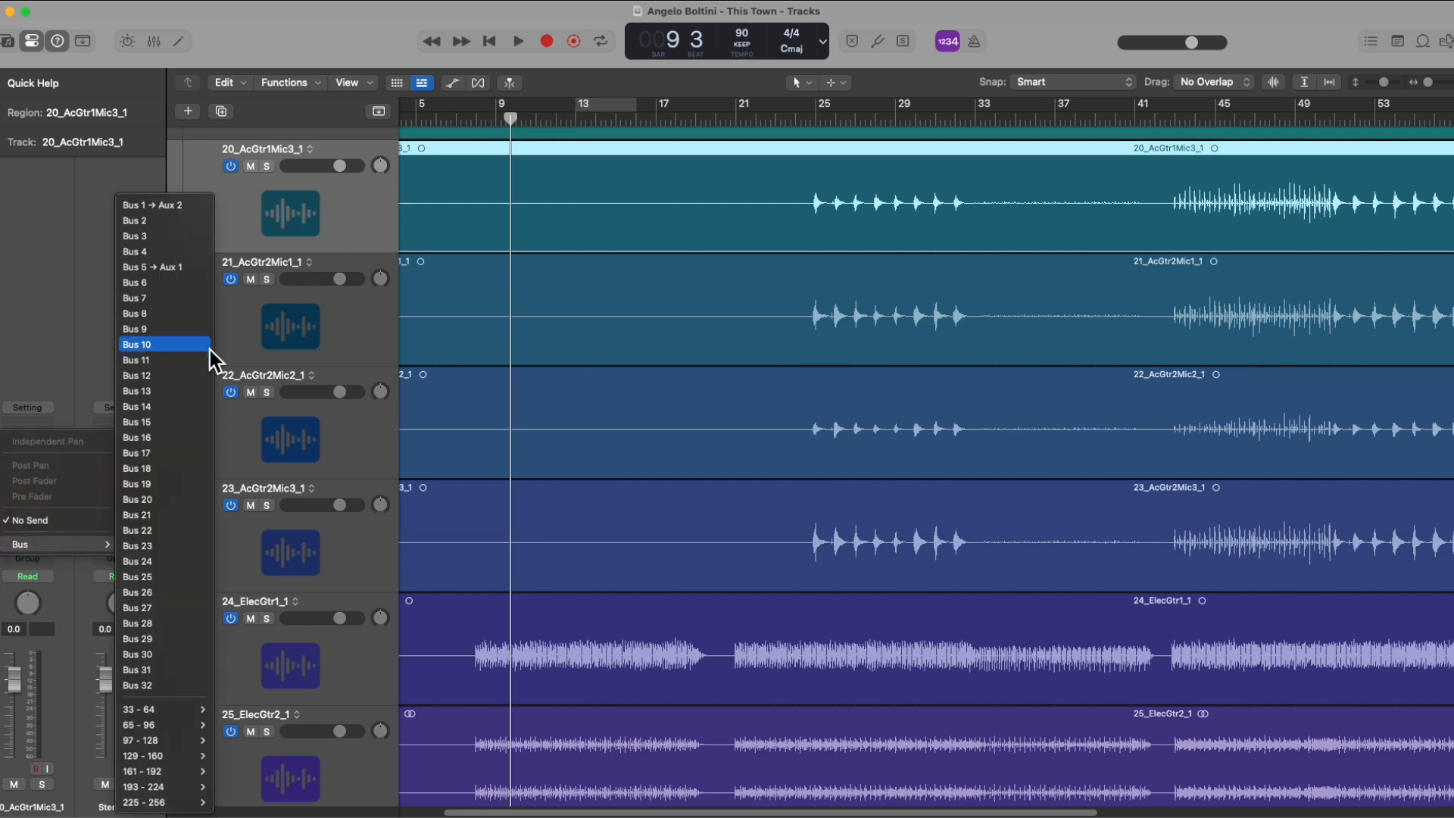
click(171, 206)
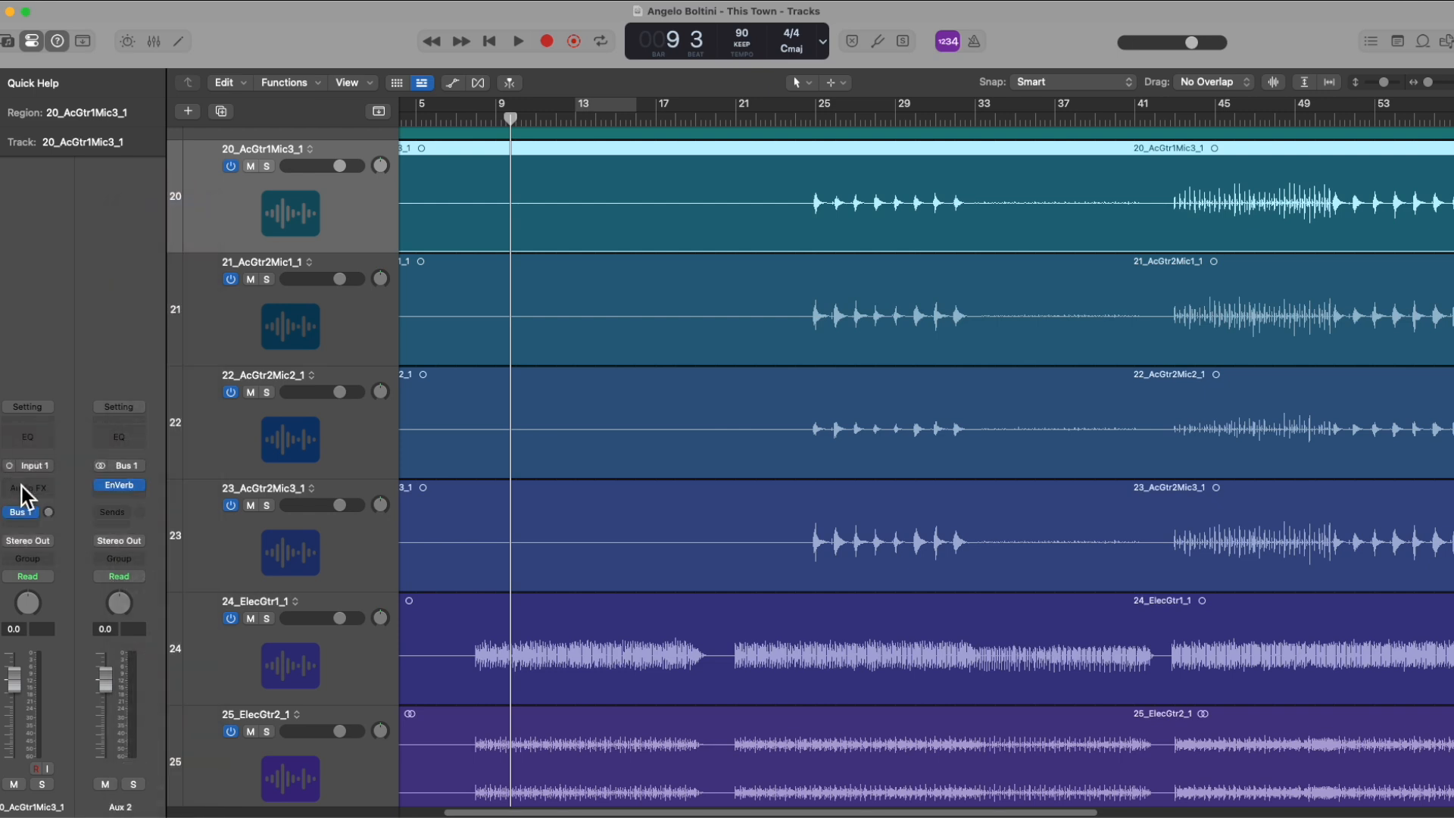
drag(46, 513, 37, 424)
Step: Open the EnVerb on Aux 2, look over its preset list and step forward through the presets to Late Reflections
click(119, 484)
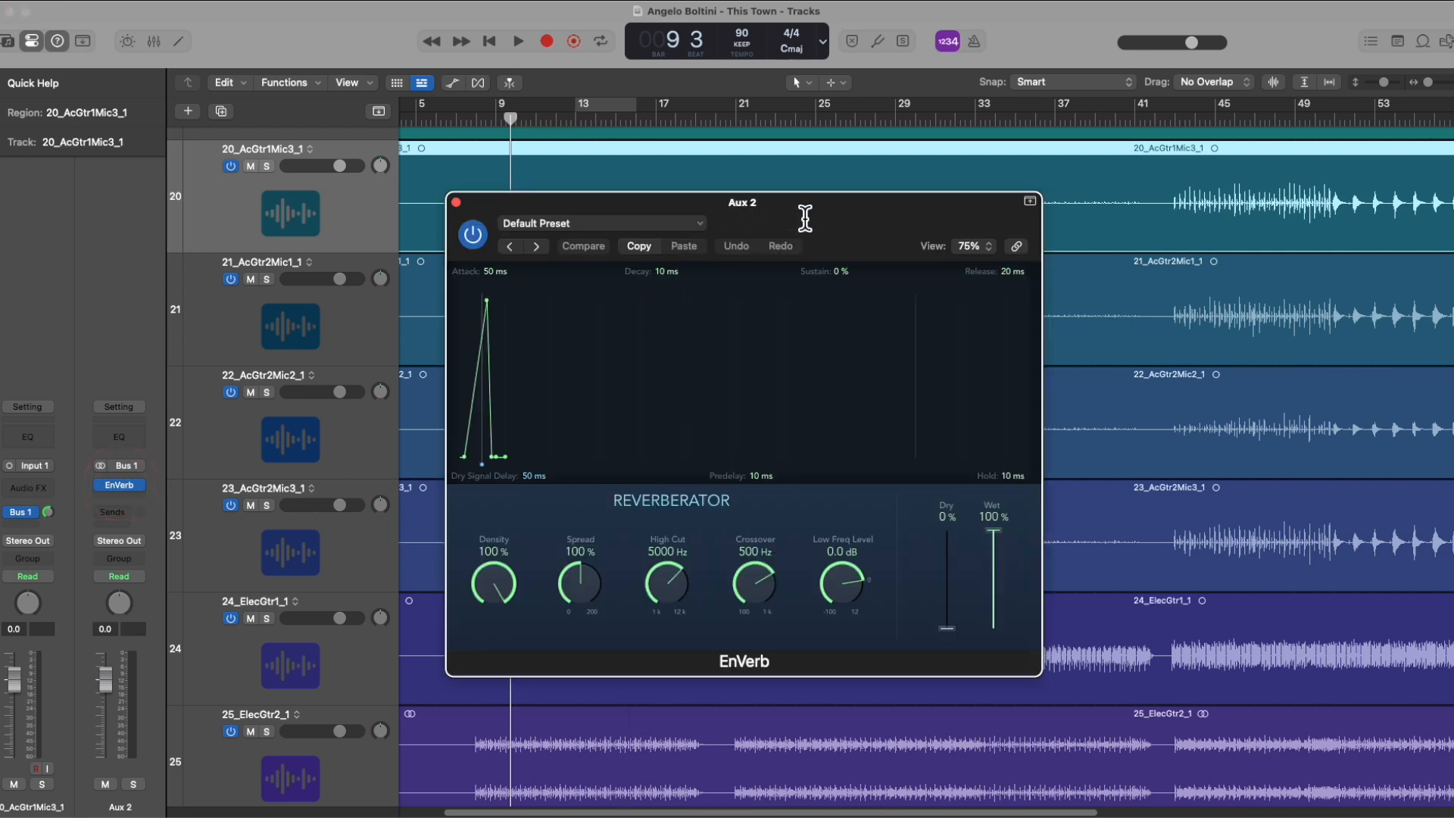
drag(801, 217, 873, 217)
click(749, 221)
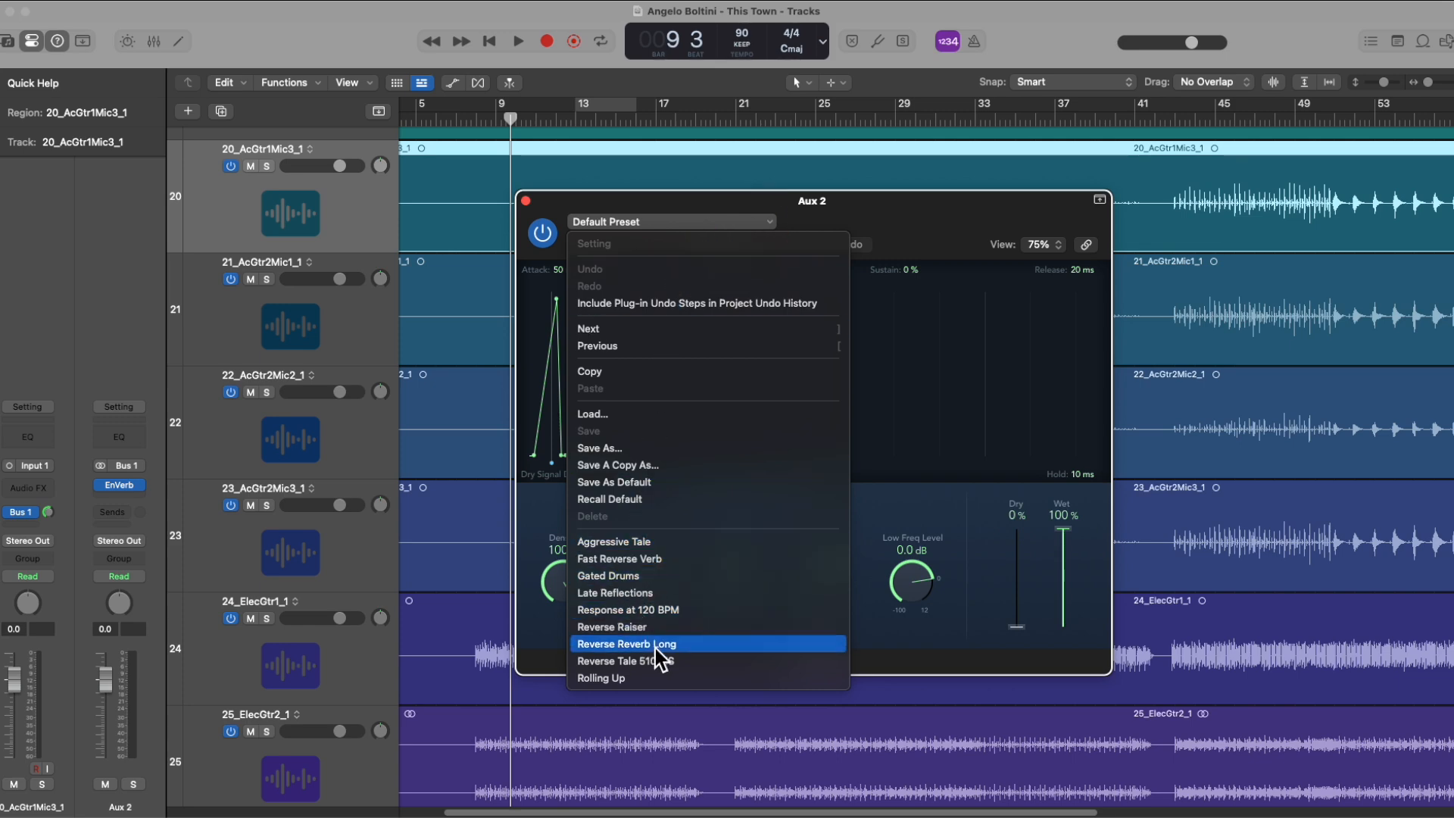
click(956, 352)
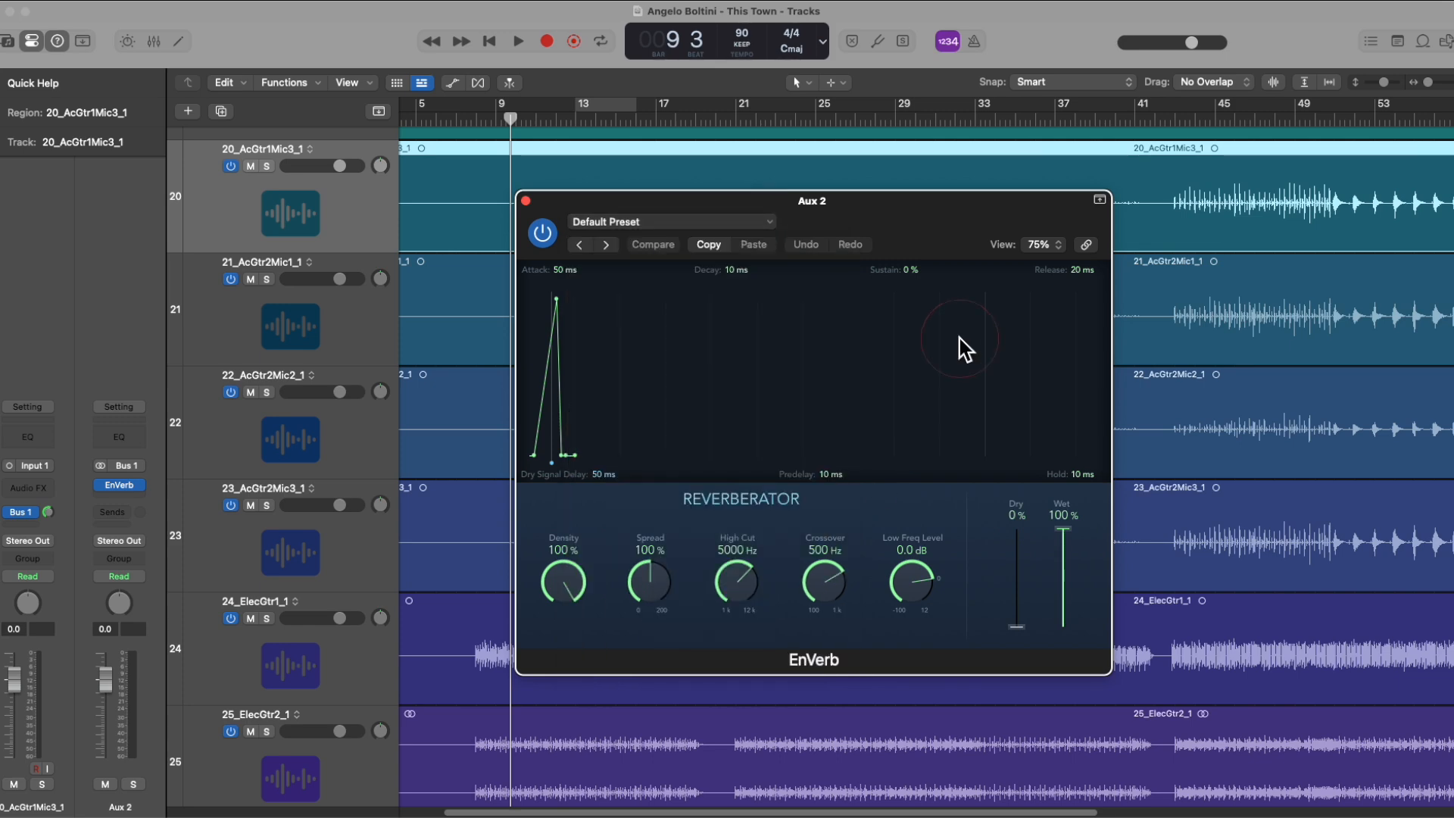
click(606, 245)
click(605, 245)
click(604, 246)
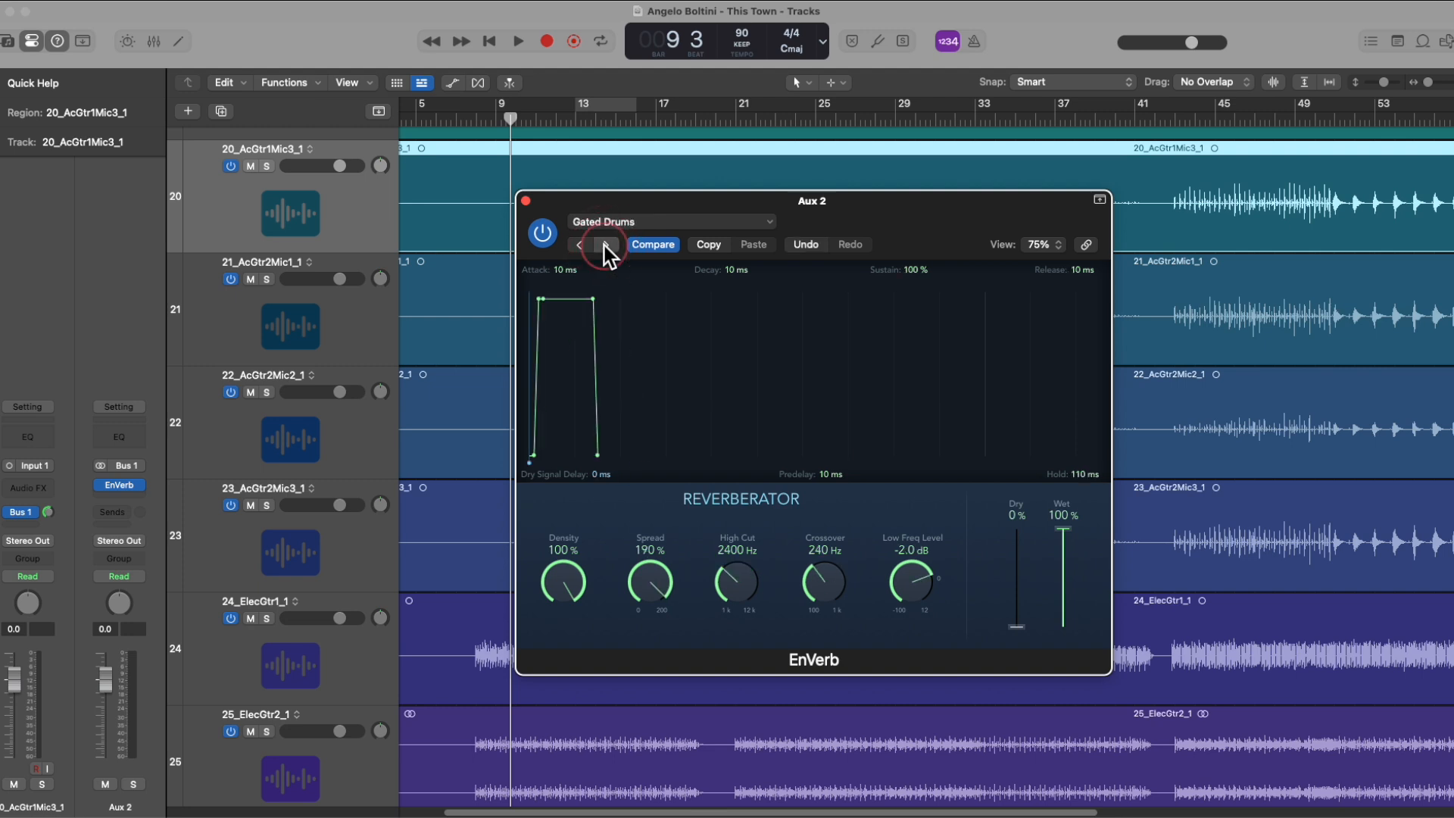
click(605, 246)
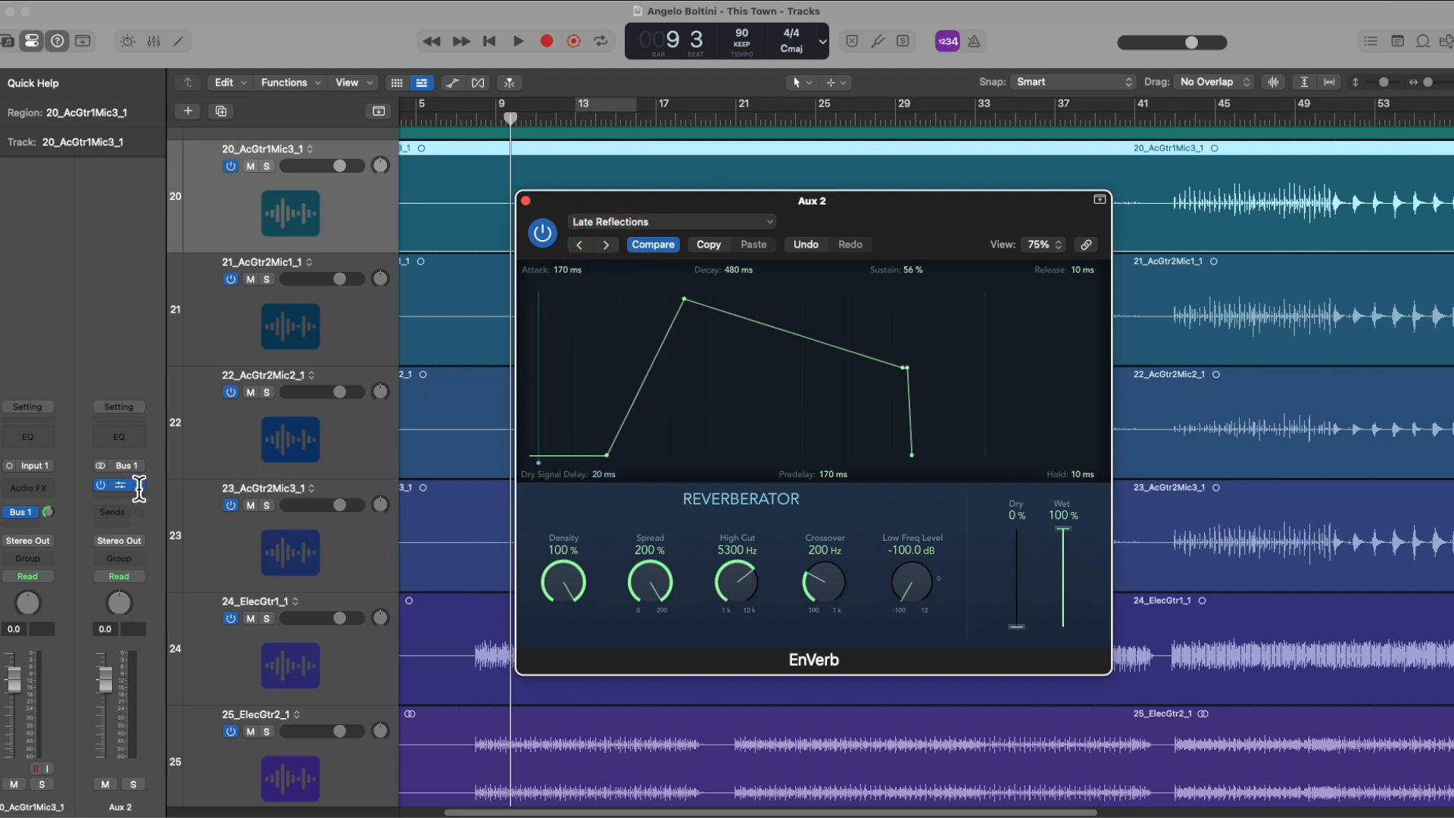
Step: Insert a mono Compressor on 20_AcGtr1Mic3_1 and step forward through its presets to Opto Toms
click(34, 488)
mouse_move(46, 475)
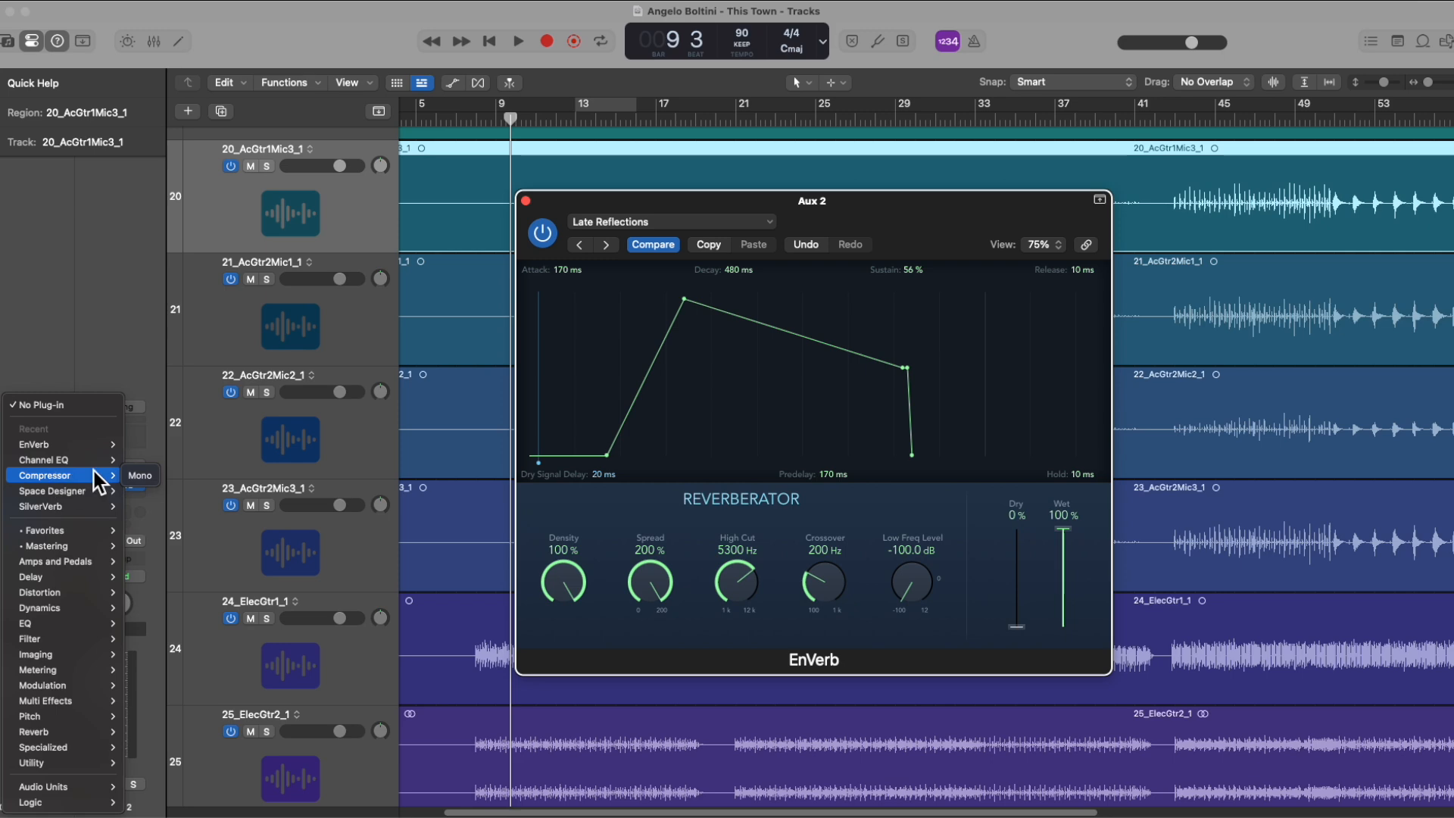
click(133, 469)
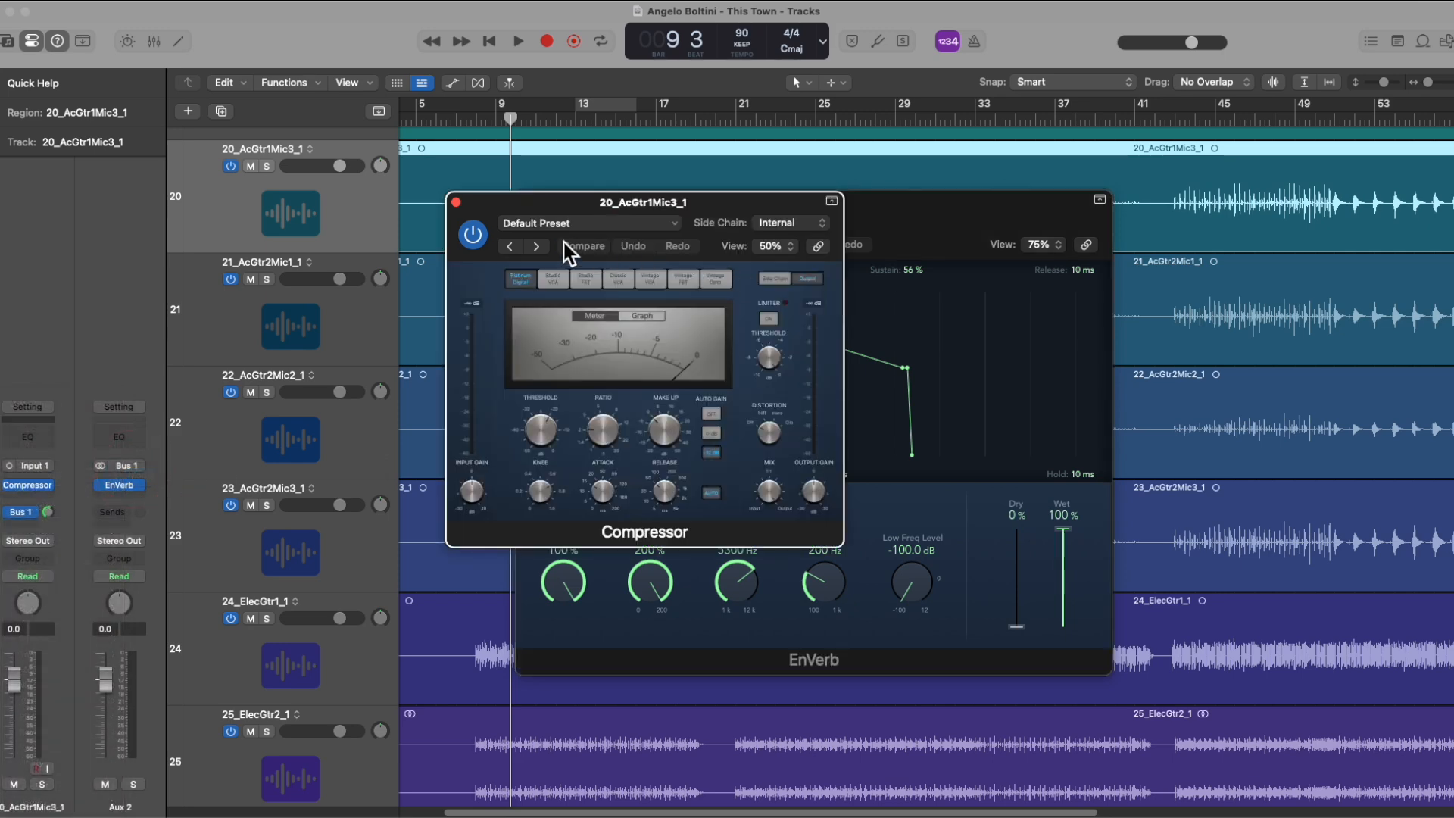
click(535, 247)
click(535, 247)
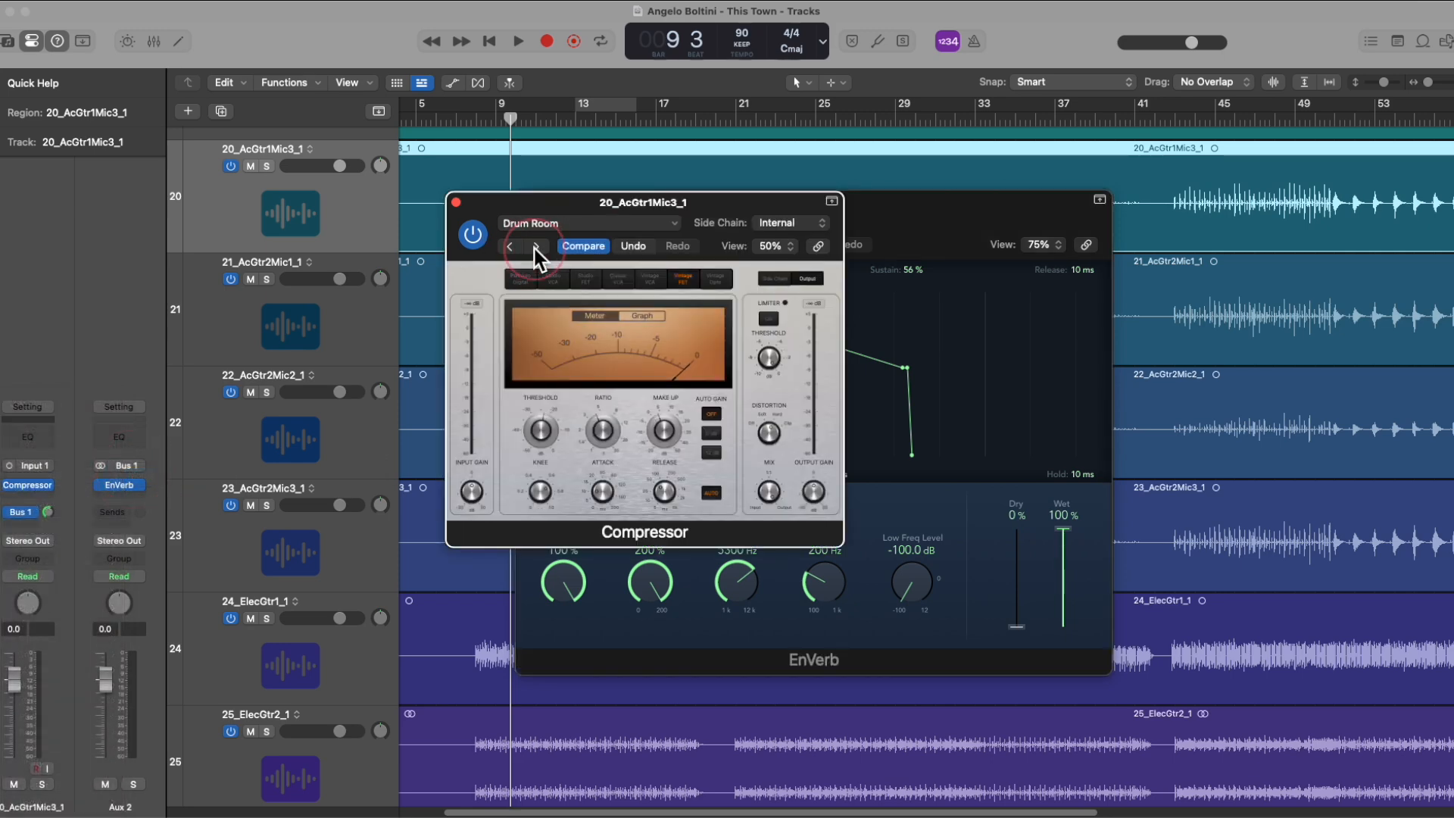
click(536, 247)
click(535, 247)
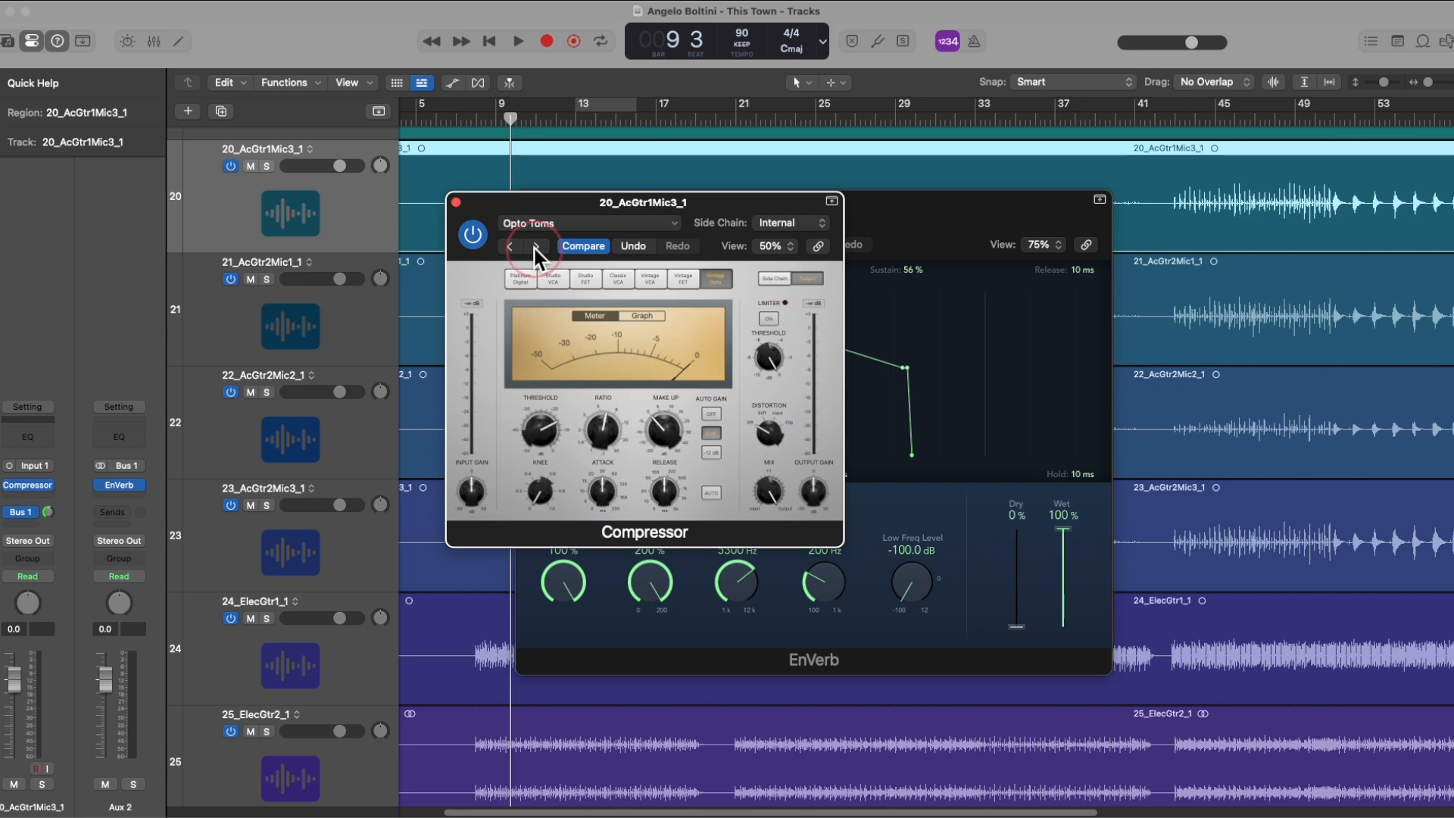
Step: Browse the Compressor's preset categories, including Guitars and Compressor By Type, without loading one, and close the Compressor and EnVerb windows
click(587, 228)
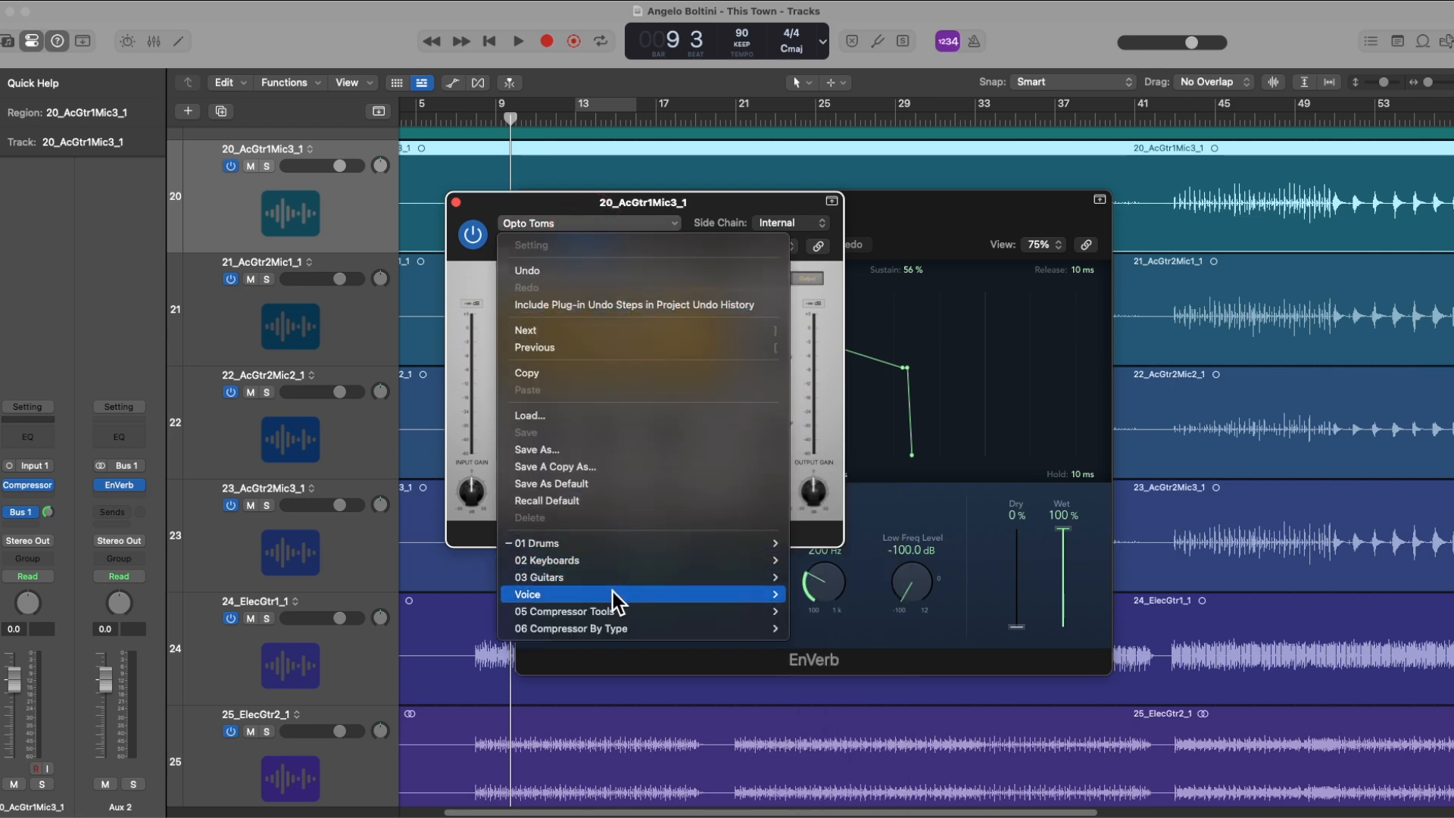
mouse_move(588, 574)
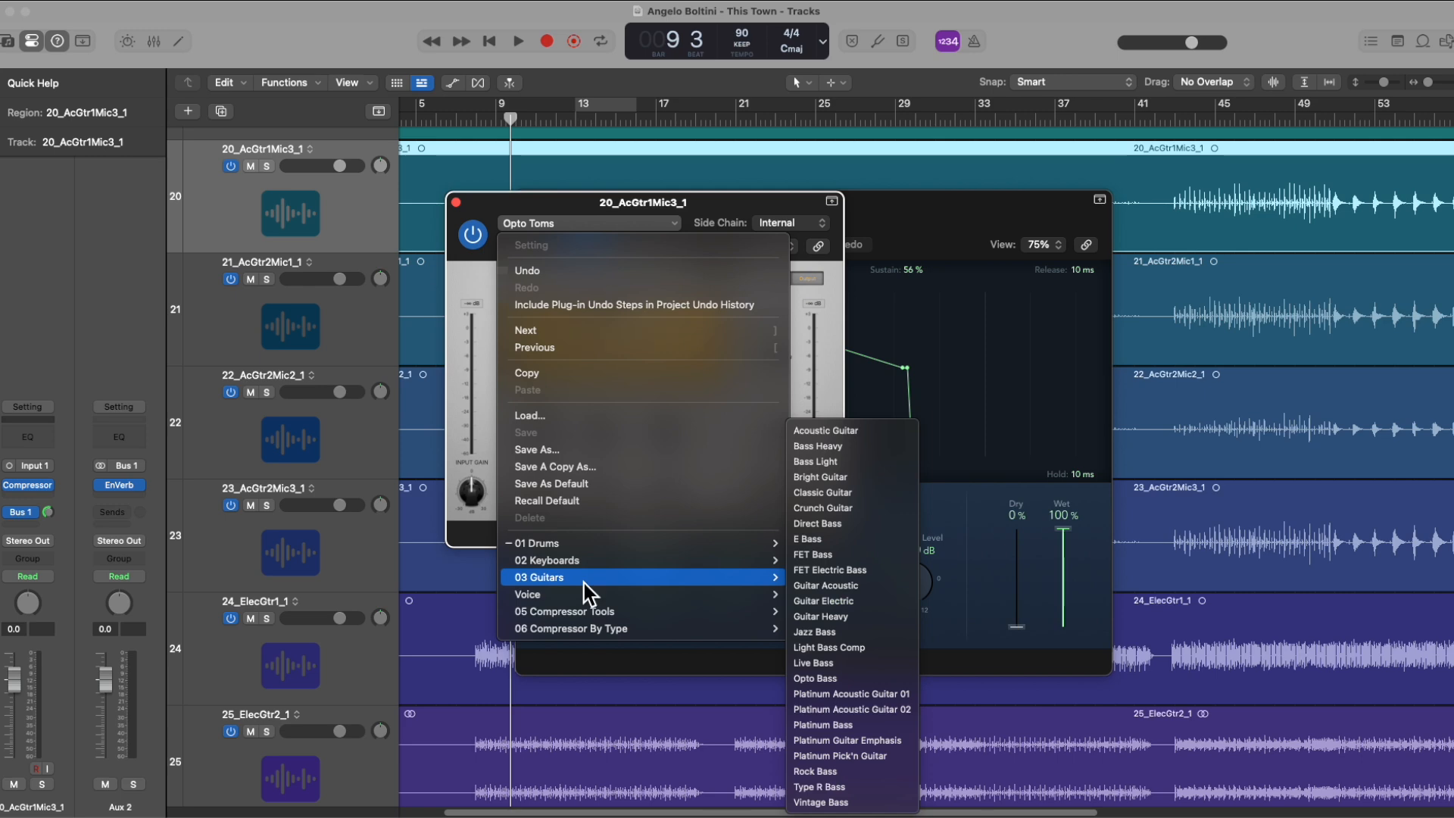
mouse_move(735, 636)
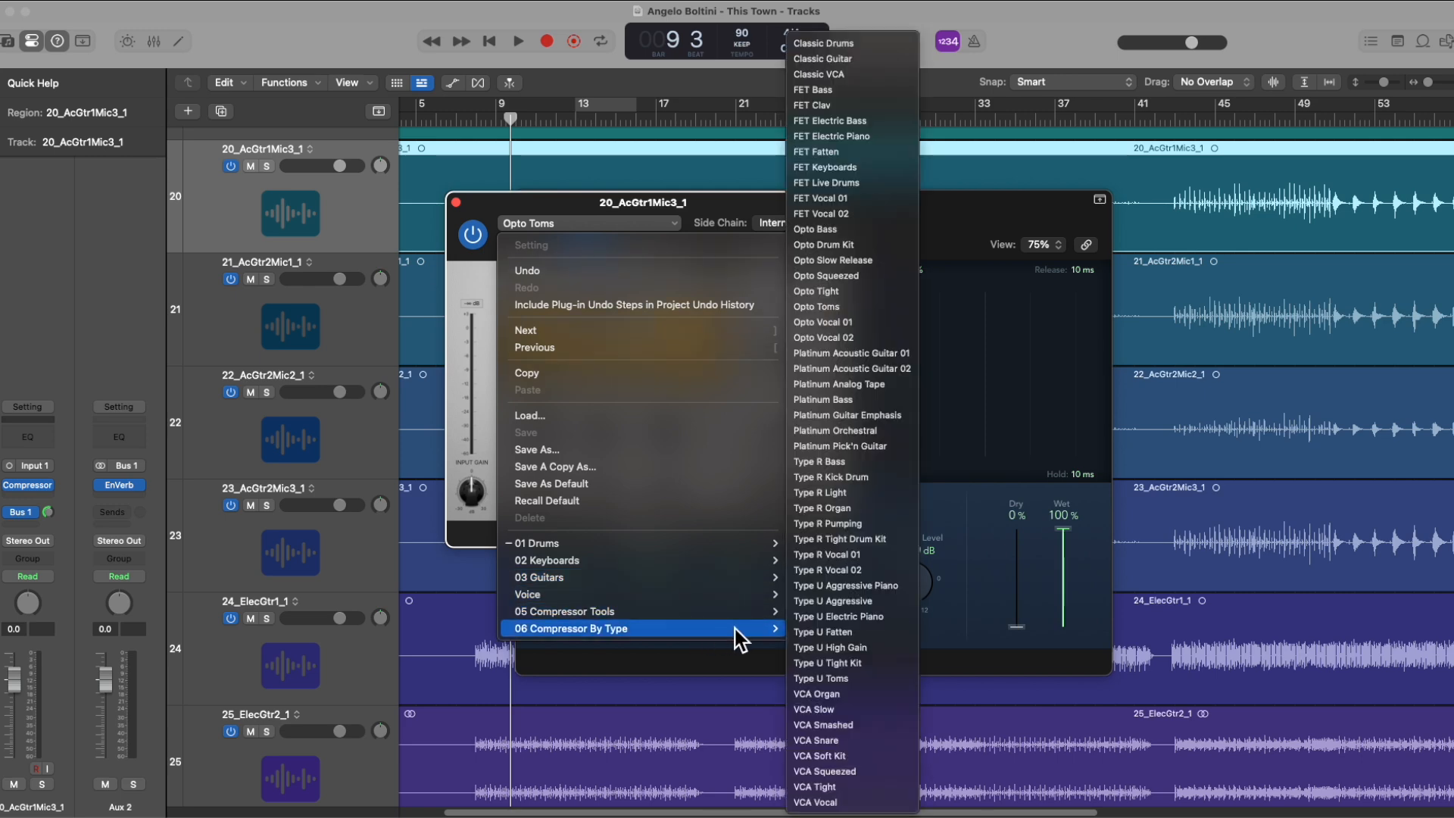
click(719, 212)
drag(720, 206, 897, 241)
click(631, 236)
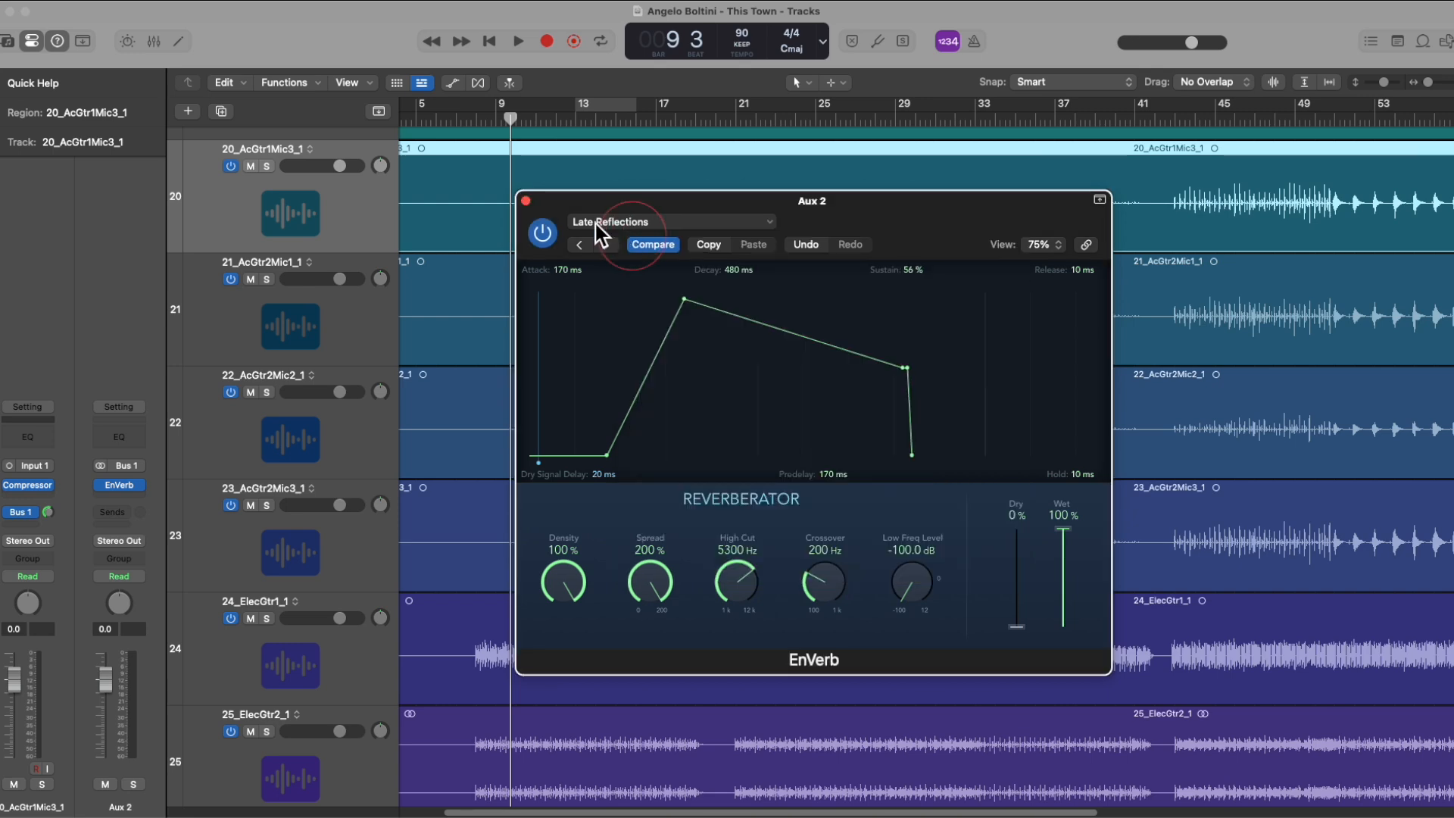
click(526, 202)
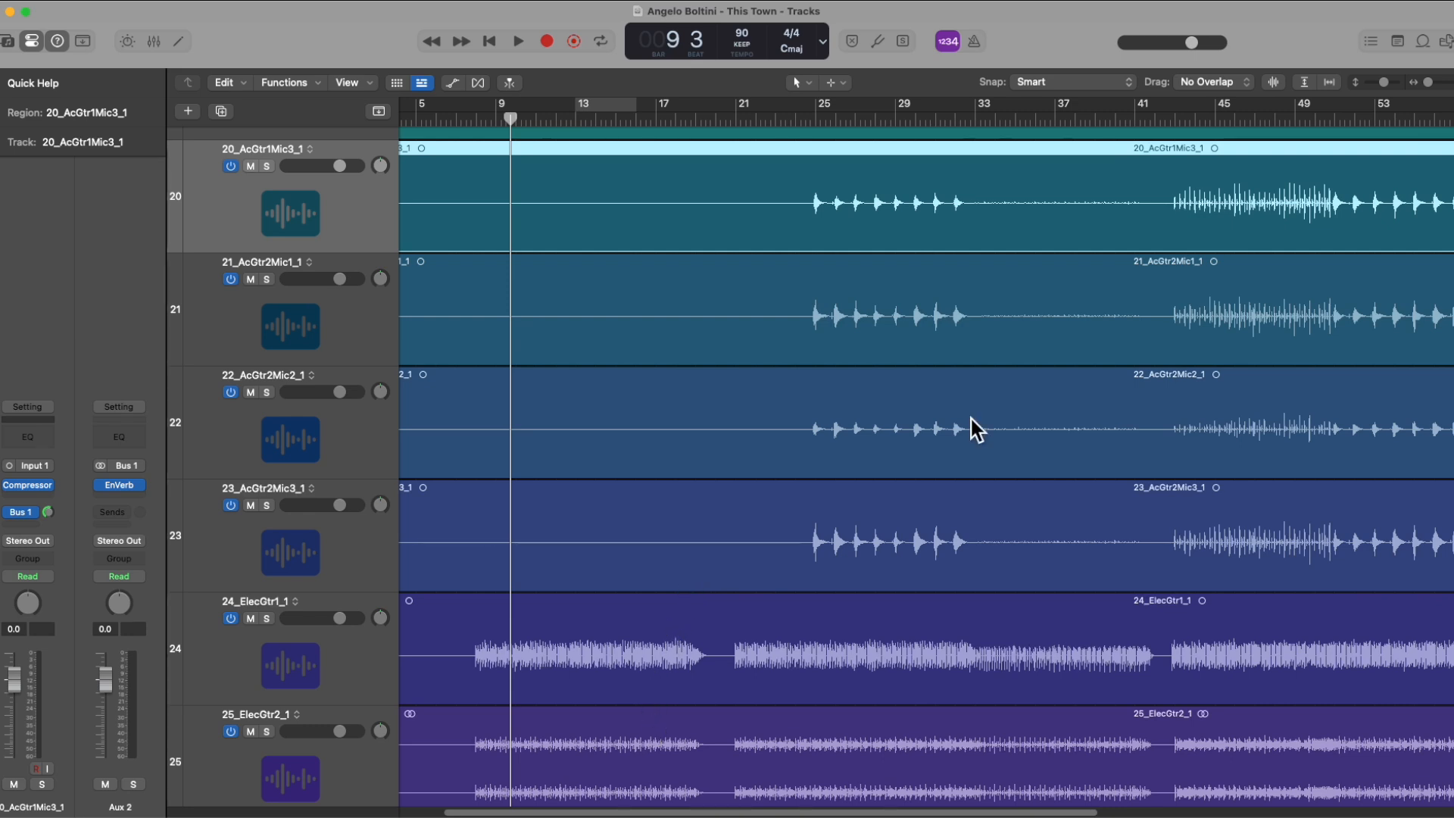
Step: Show the Library, browse its categories for track 22_AcGtr2Mic2_1 and load the 60s Vocal Chorus patch from Voice
click(6, 42)
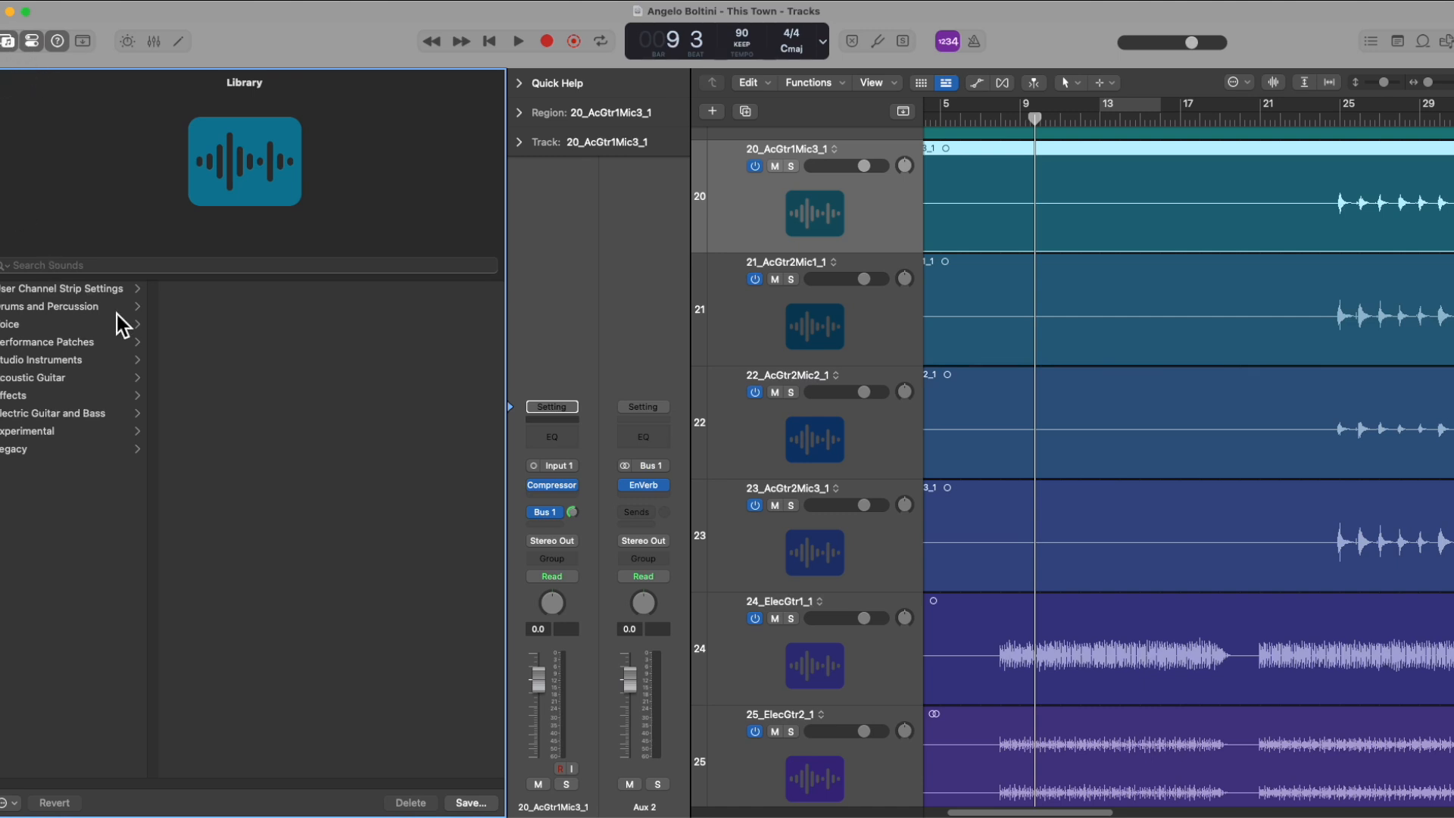
click(758, 444)
click(21, 340)
click(25, 359)
click(21, 395)
click(15, 447)
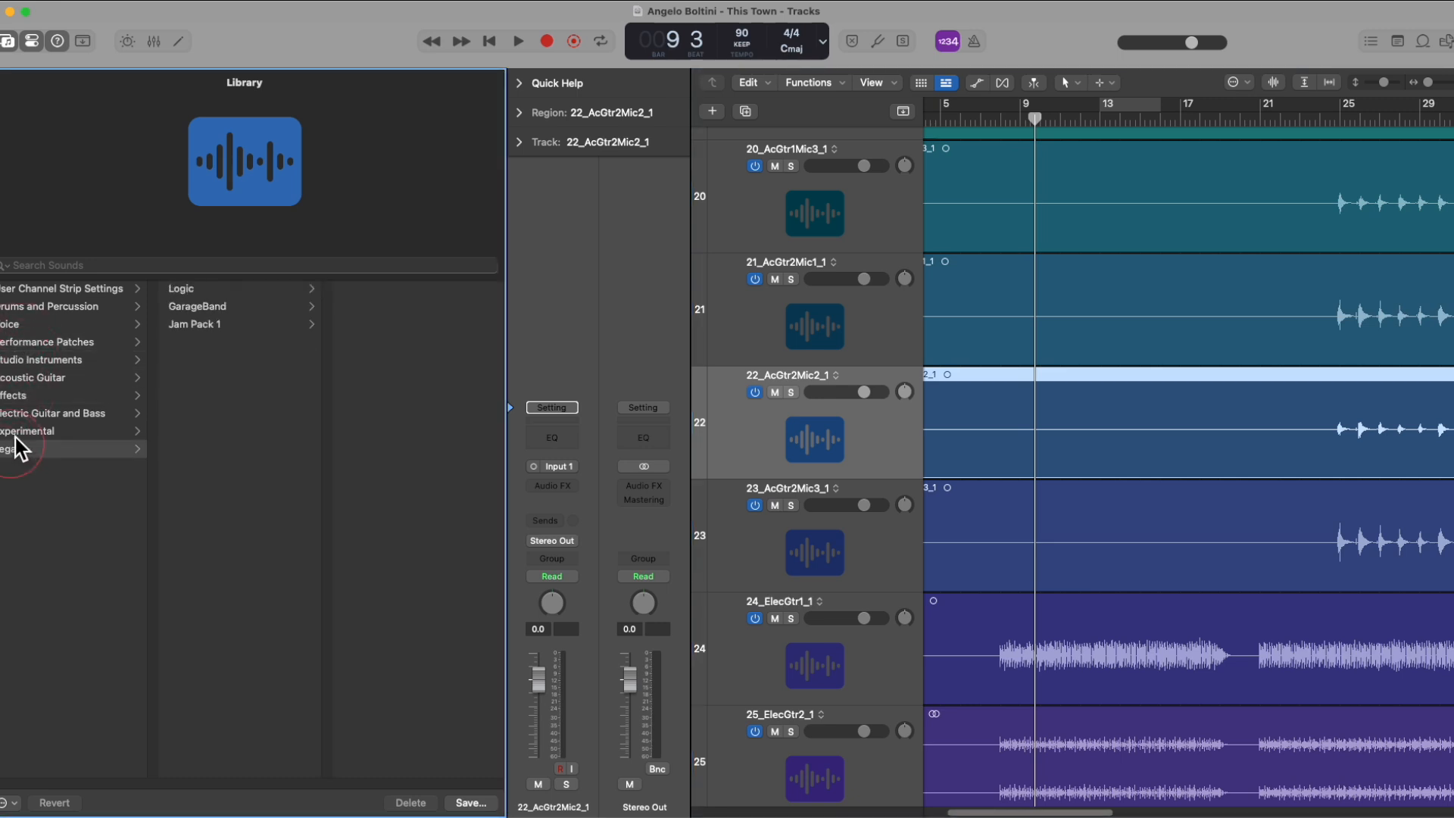
click(26, 324)
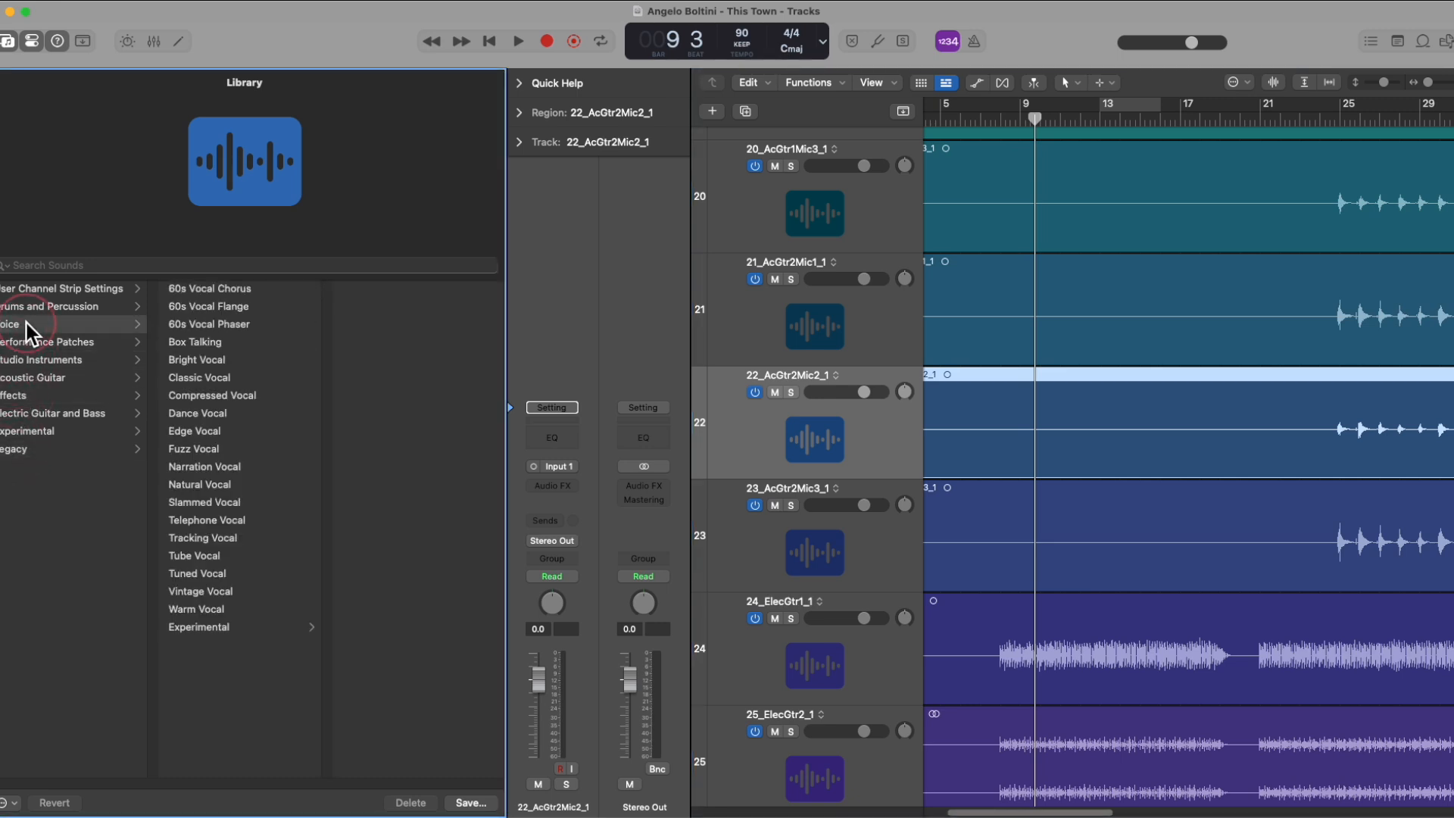
click(233, 289)
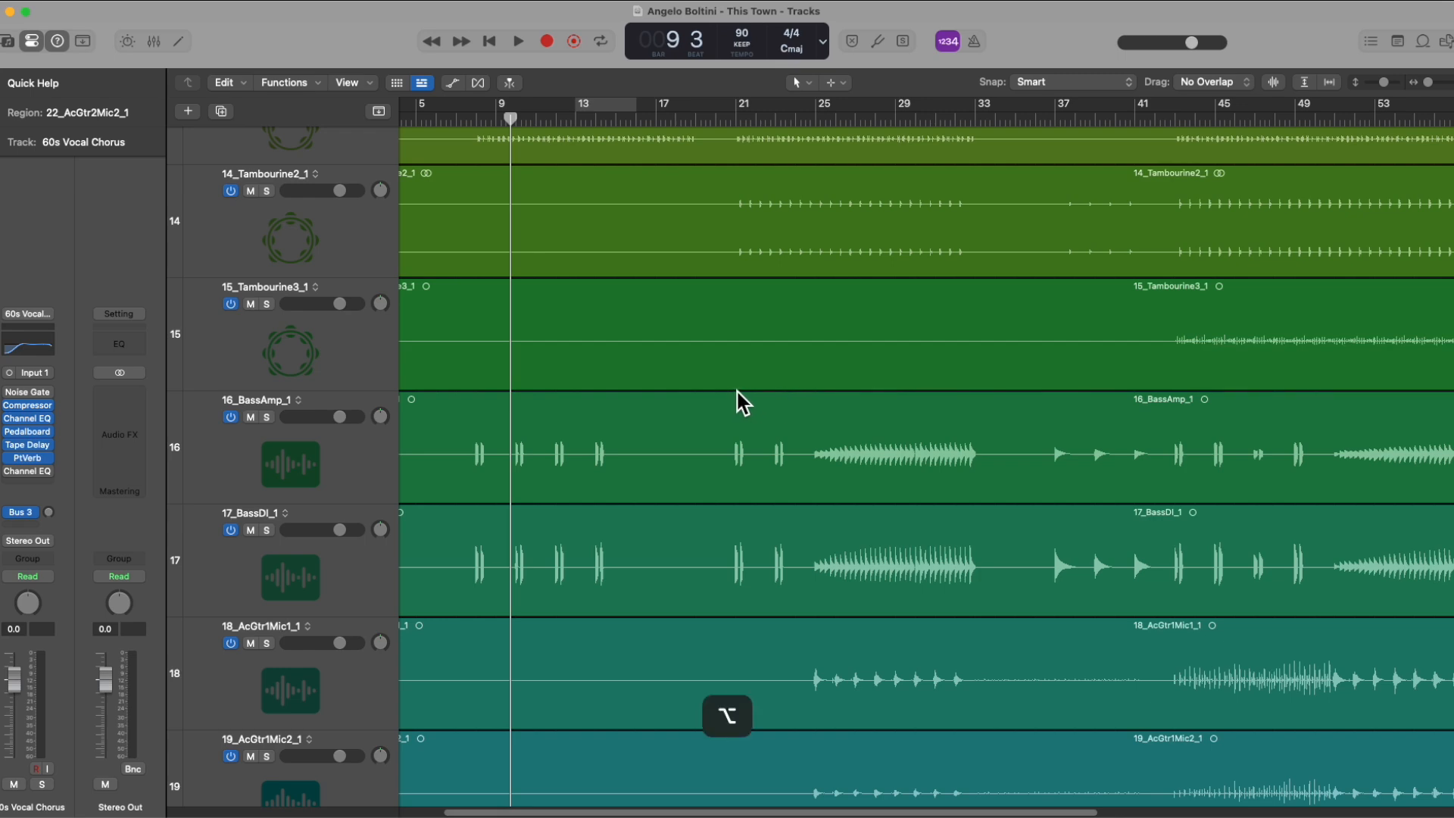
Step: Zoom the tracks area in and out horizontally, ending with the regions visible from bar 1 to past bar 81
scroll(737, 392, right, 5)
scroll(736, 391, left, 6)
scroll(735, 390, right, 10)
scroll(735, 399, left, 5)
scroll(735, 399, right, 5)
scroll(734, 399, left, 5)
scroll(735, 400, right, 3)
scroll(734, 401, left, 3)
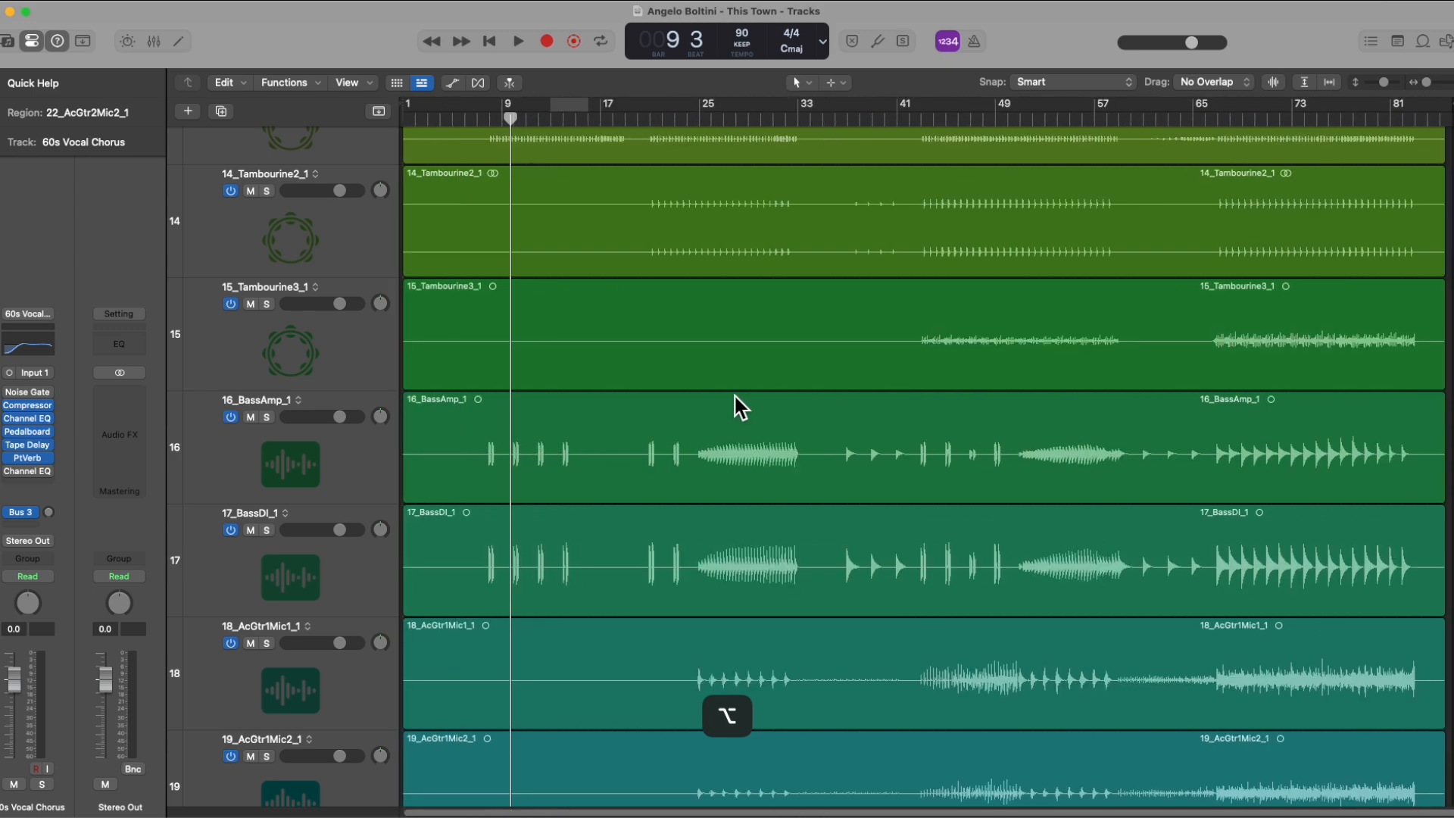
Step: Zoom the tracks in and out vertically, including an overview of all tracks, and return to taller tracks around 60s Vocal Chorus
scroll(735, 398, down, 6)
scroll(734, 401, up, 5)
scroll(734, 401, down, 8)
scroll(735, 402, up, 6)
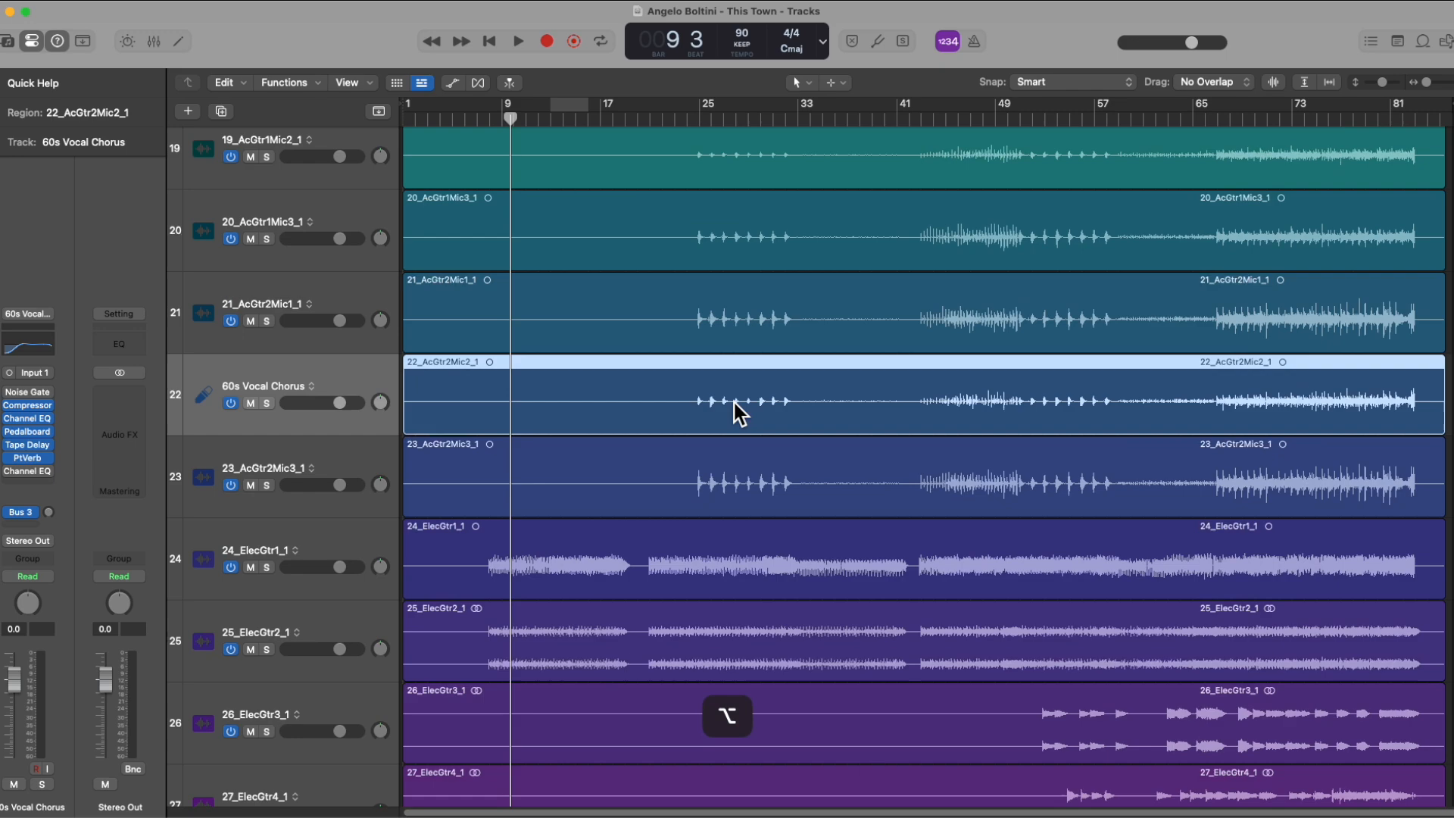
scroll(734, 403, down, 7)
scroll(735, 402, left, 3)
scroll(738, 402, left, 8)
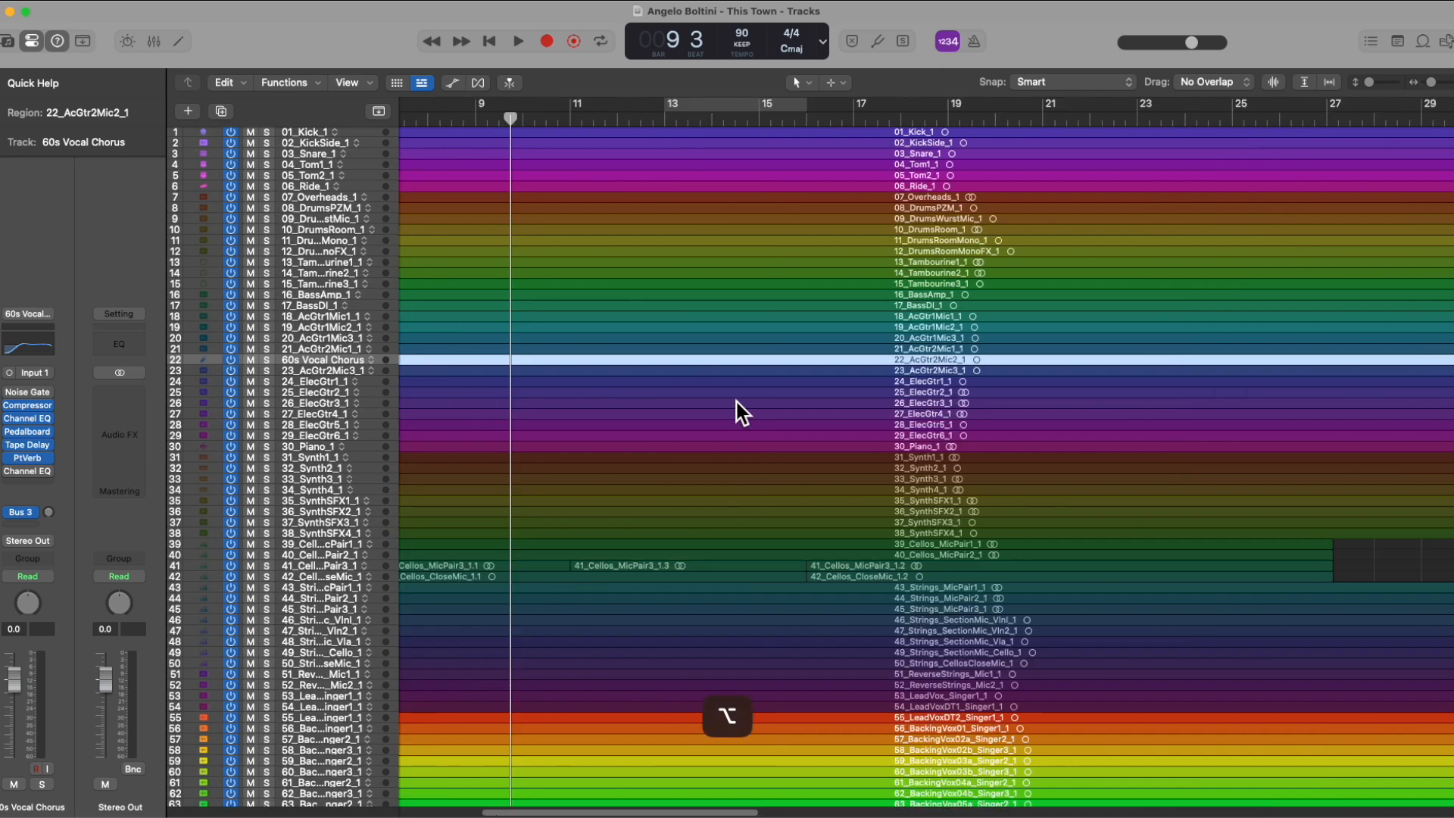
scroll(738, 402, up, 7)
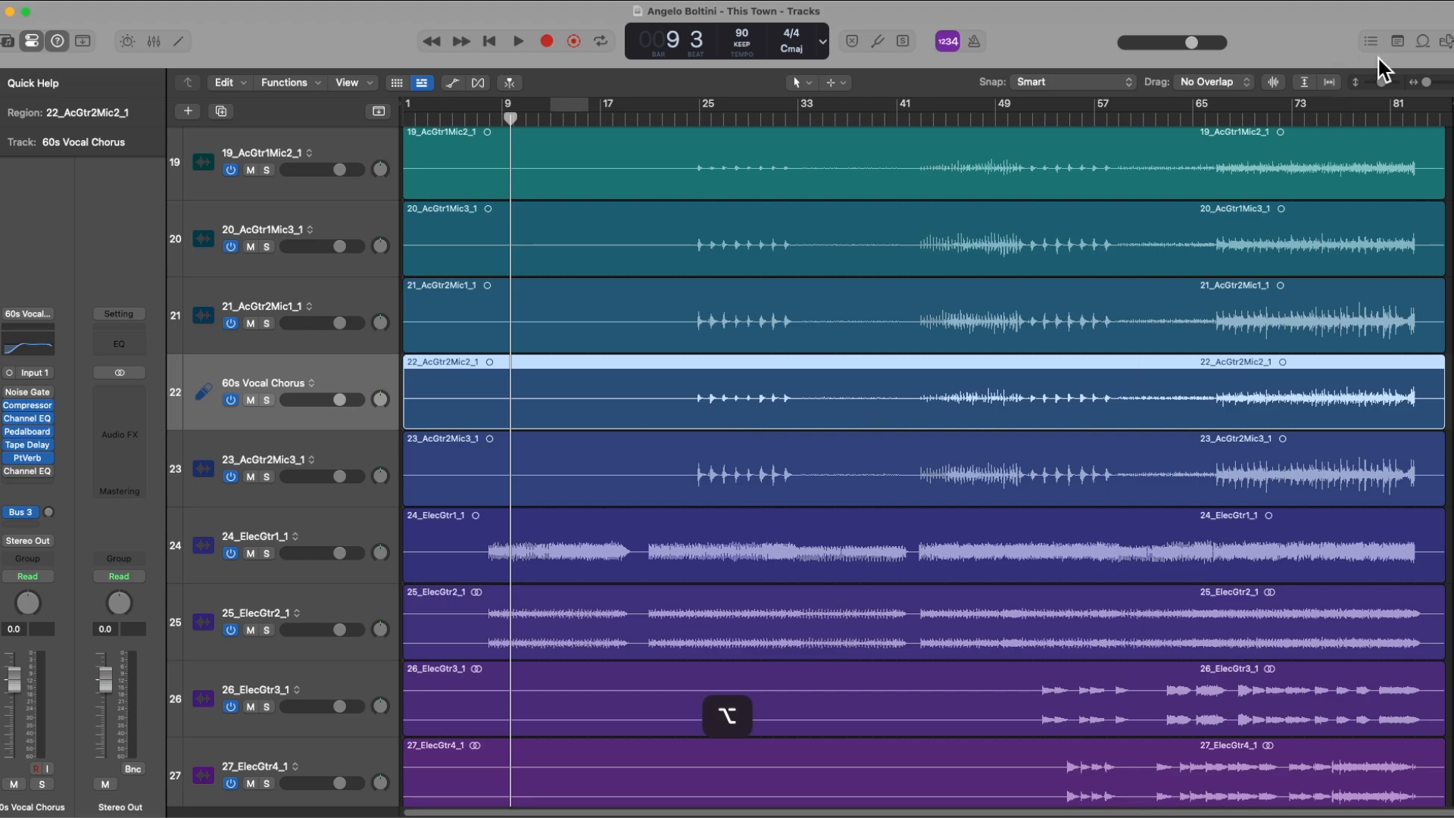
mouse_move(1382, 79)
mouse_down()
mouse_move(1352, 89)
mouse_move(1426, 83)
mouse_move(1361, 85)
mouse_move(1401, 84)
mouse_move(1379, 85)
mouse_up()
click(1442, 82)
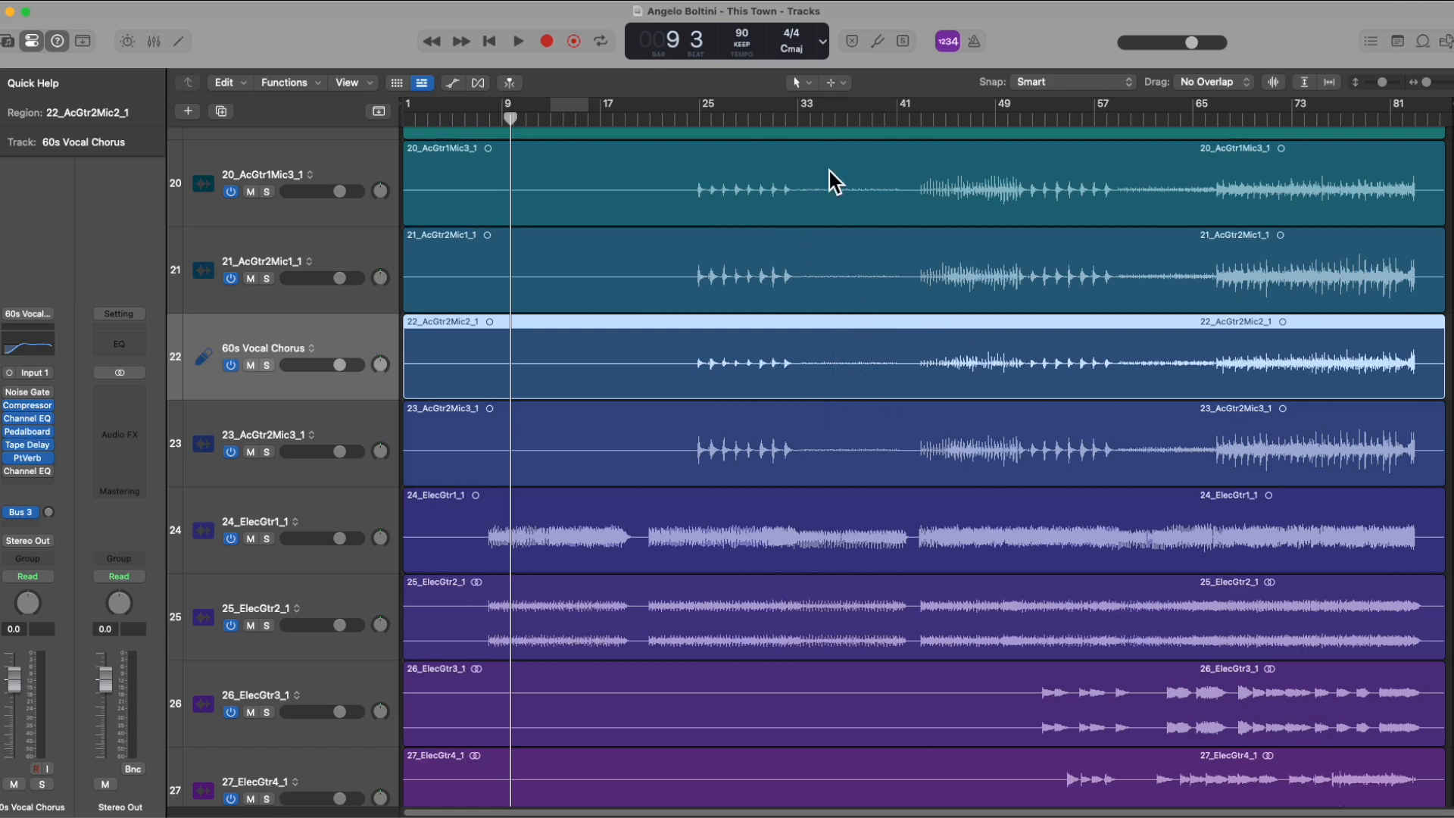
Step: Review the available primary and secondary mouse tools, keeping the Pointer Tool and Marquee Tool assigned
click(806, 81)
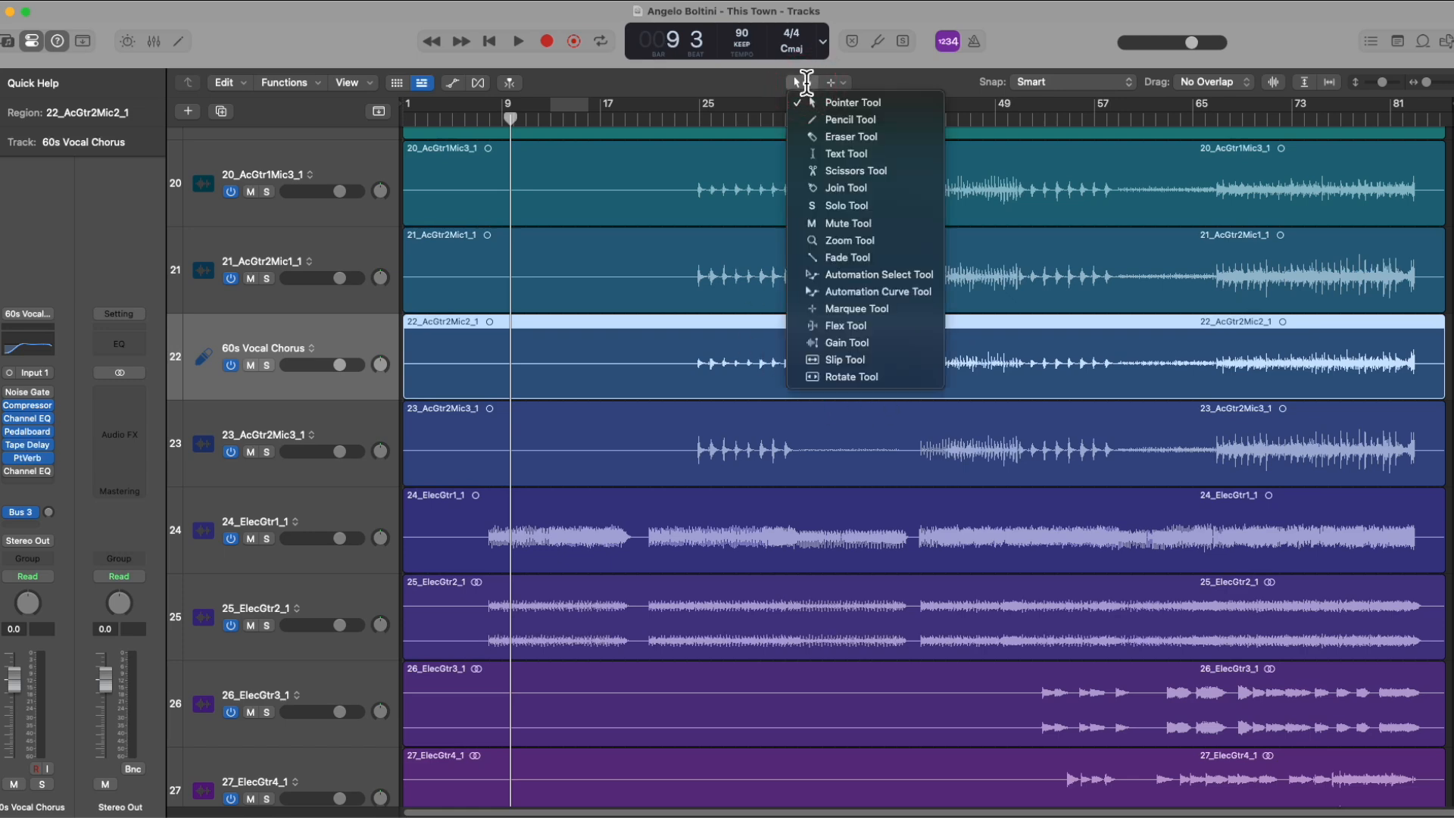
click(837, 82)
click(836, 82)
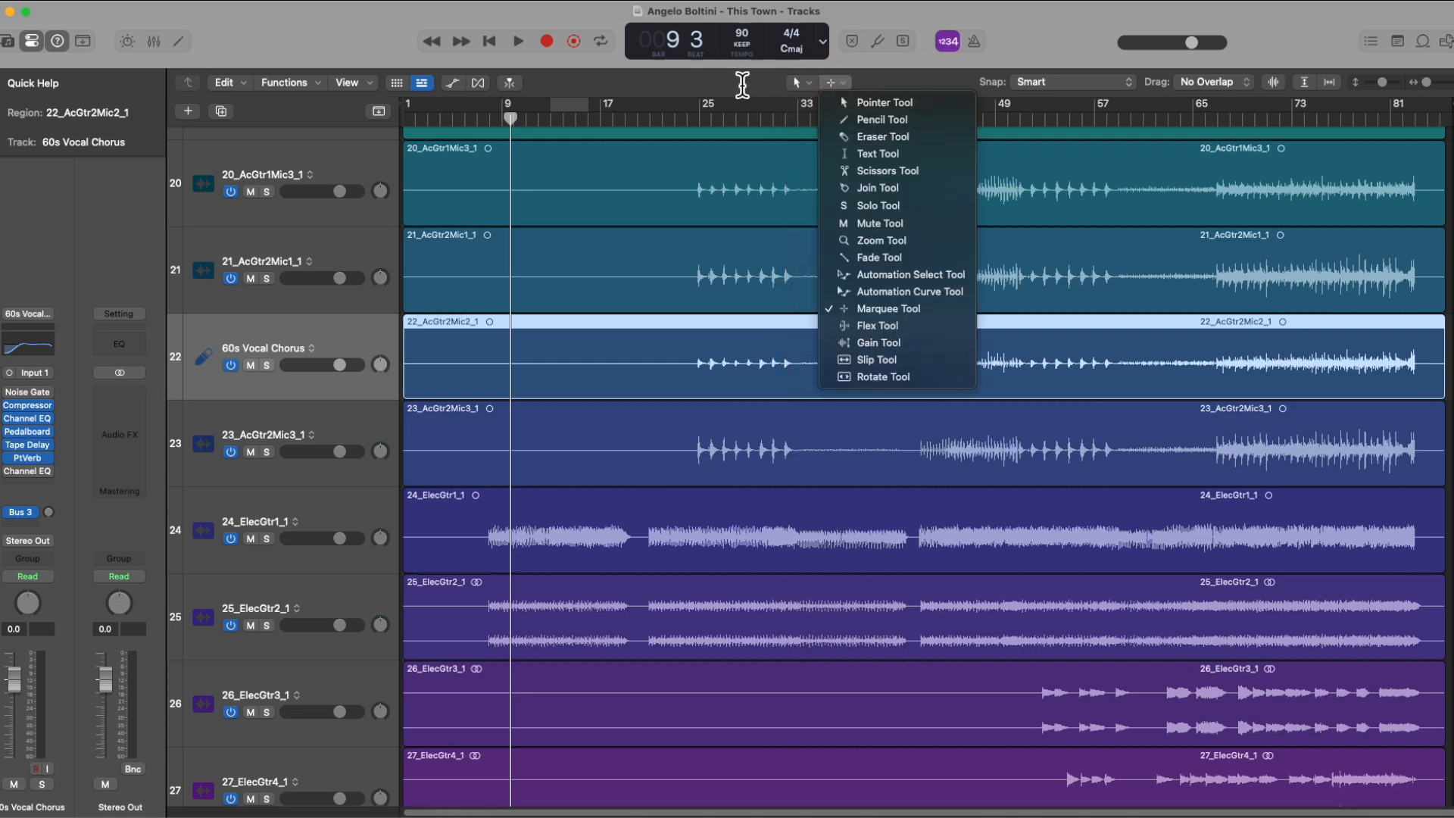
click(743, 84)
click(805, 82)
click(744, 162)
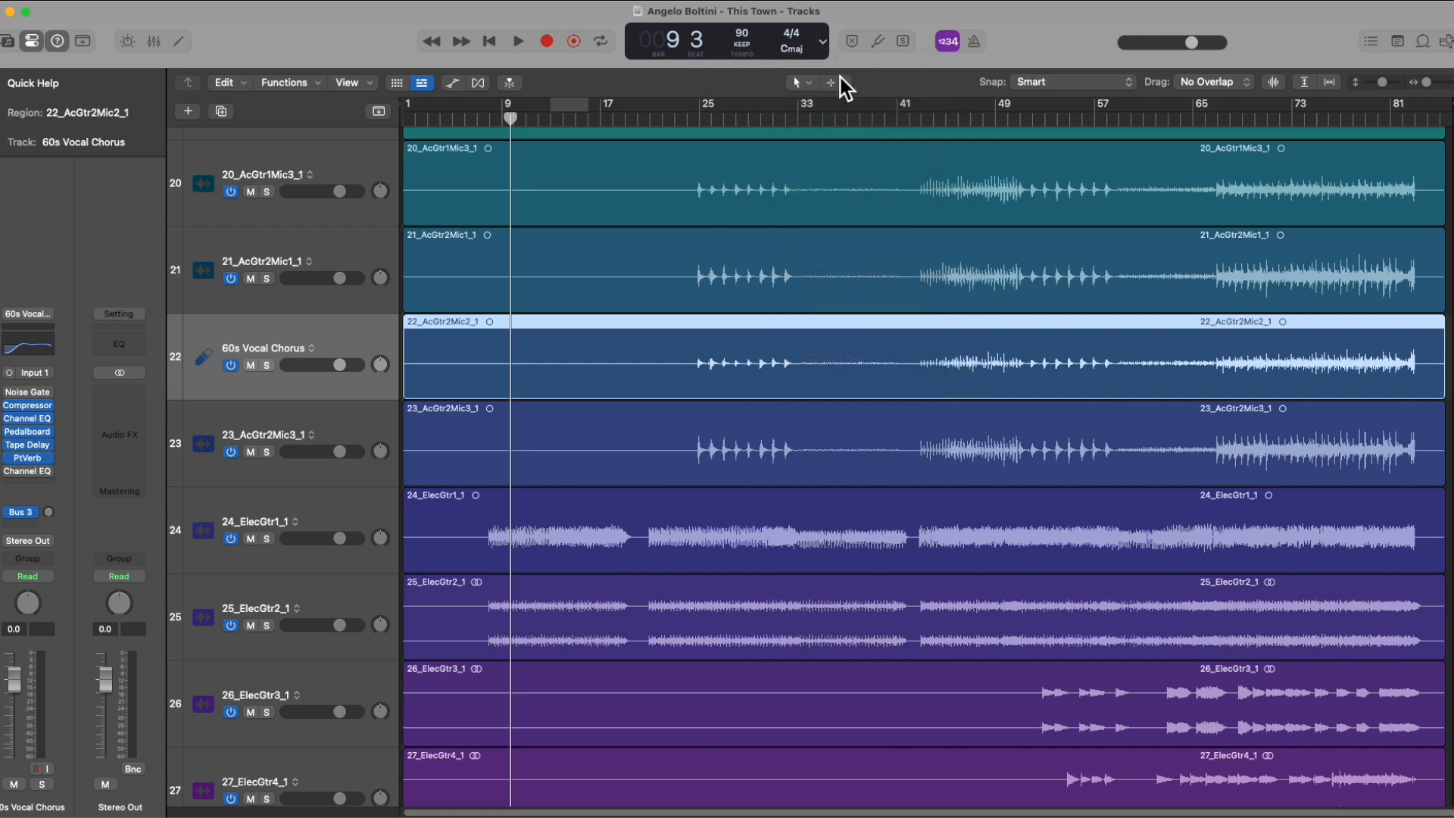
click(833, 83)
click(746, 229)
Step: Bring up the tool list at the pointer over the tracks twice and dismiss it without changing the tool
key(t)
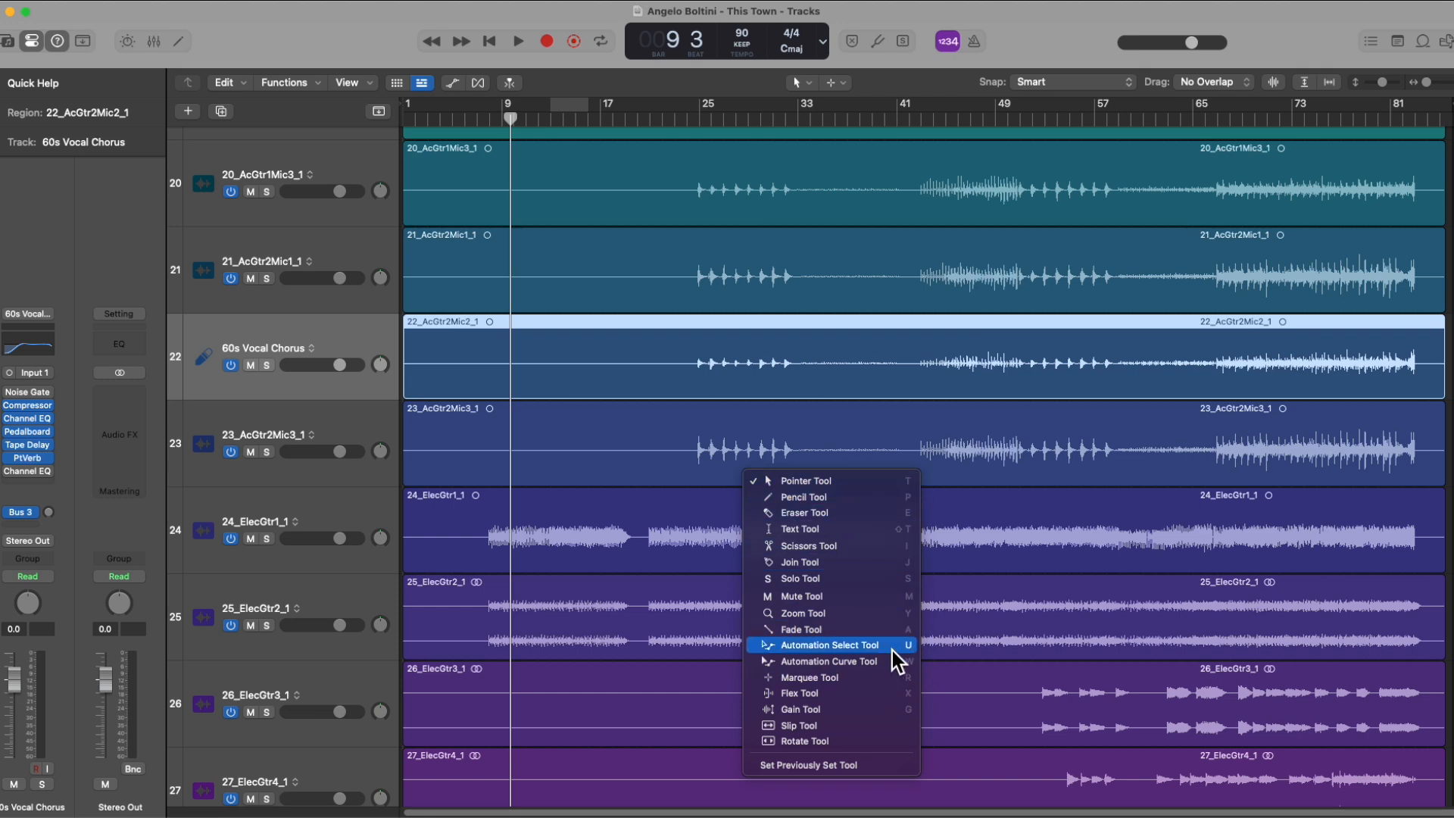
click(825, 393)
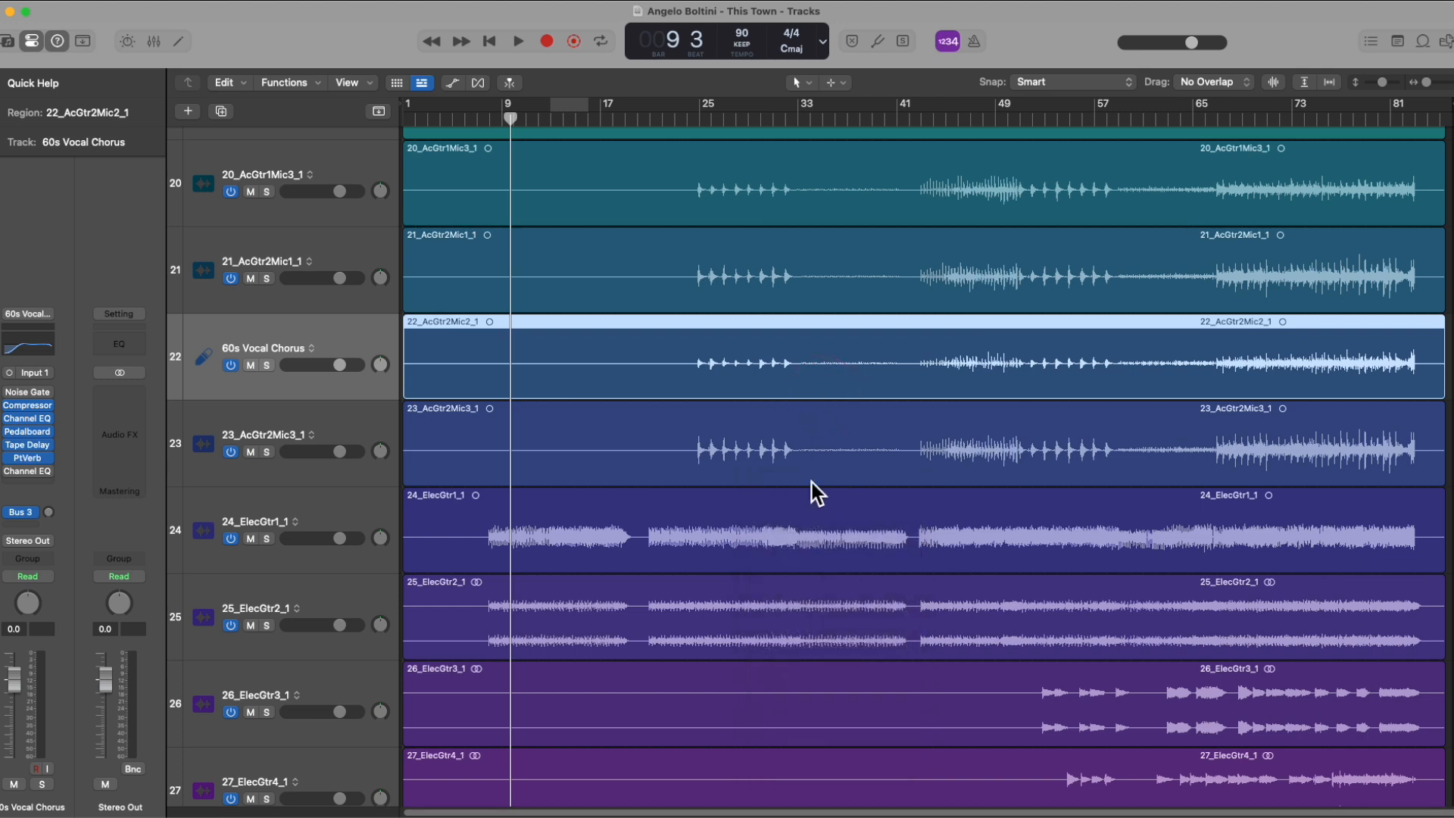
key(t)
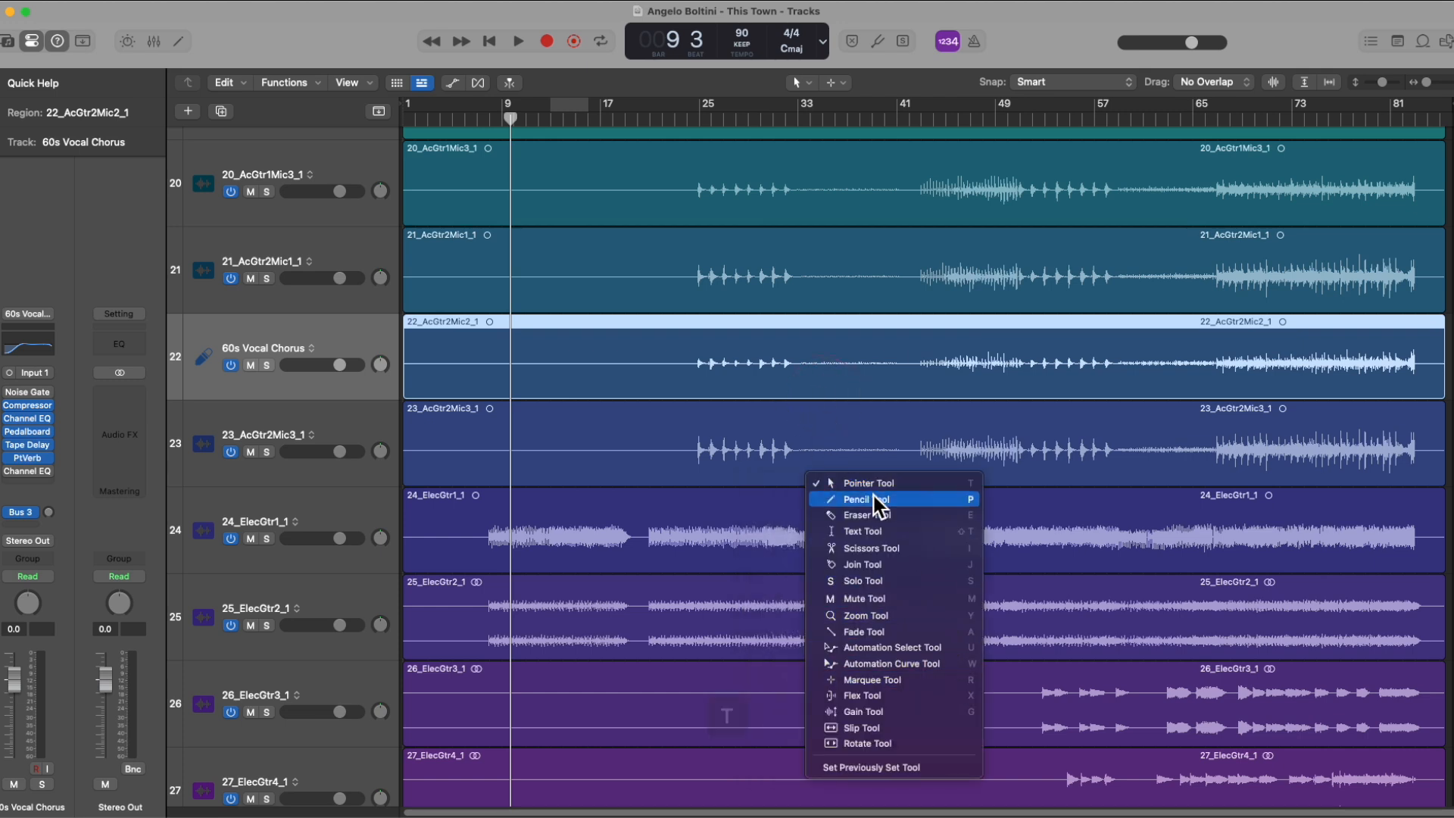
click(795, 460)
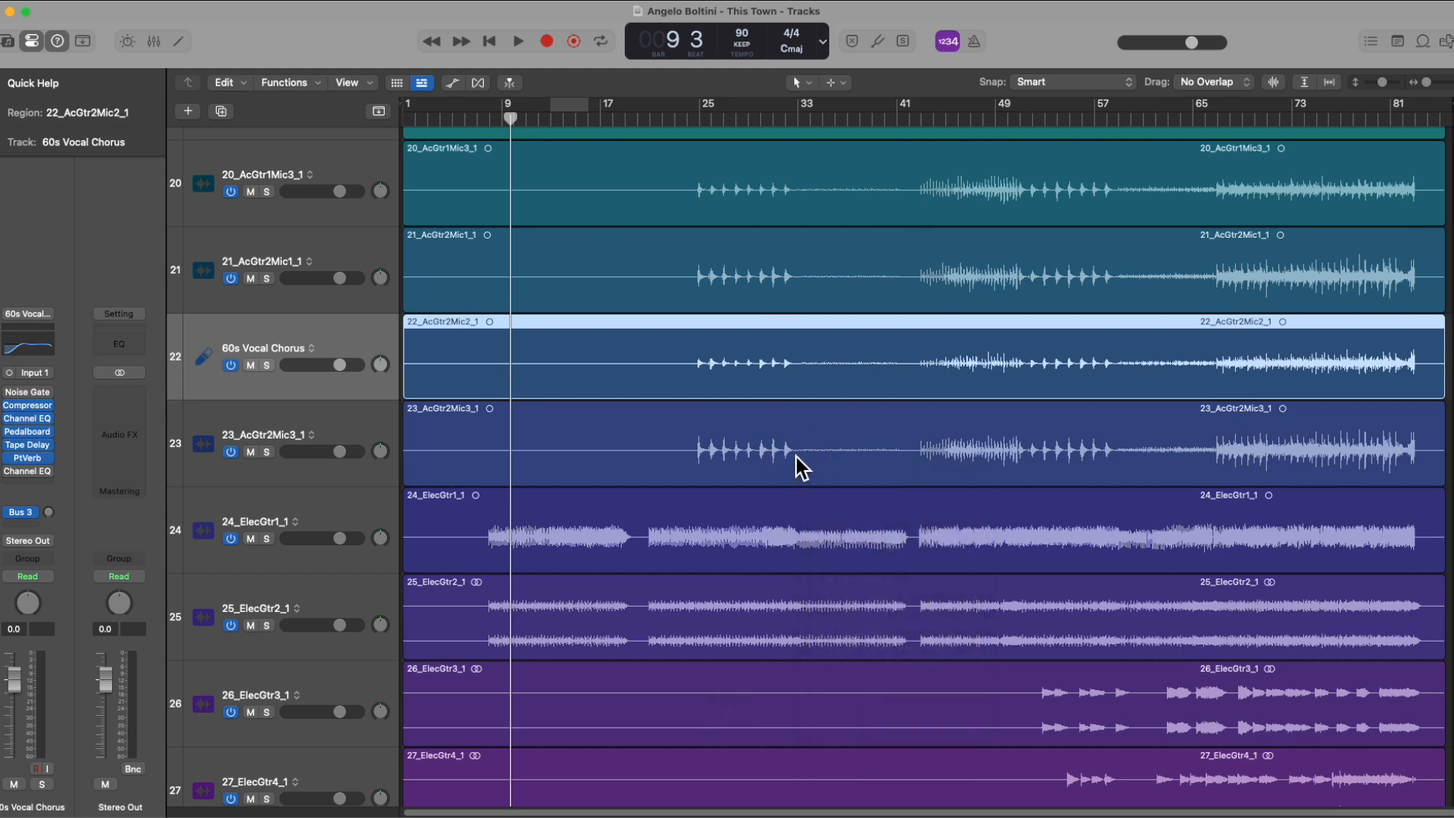
Step: Open the tool list at different spots over the acoustic guitar tracks and close it each time, keeping the current tool
key(t)
click(710, 445)
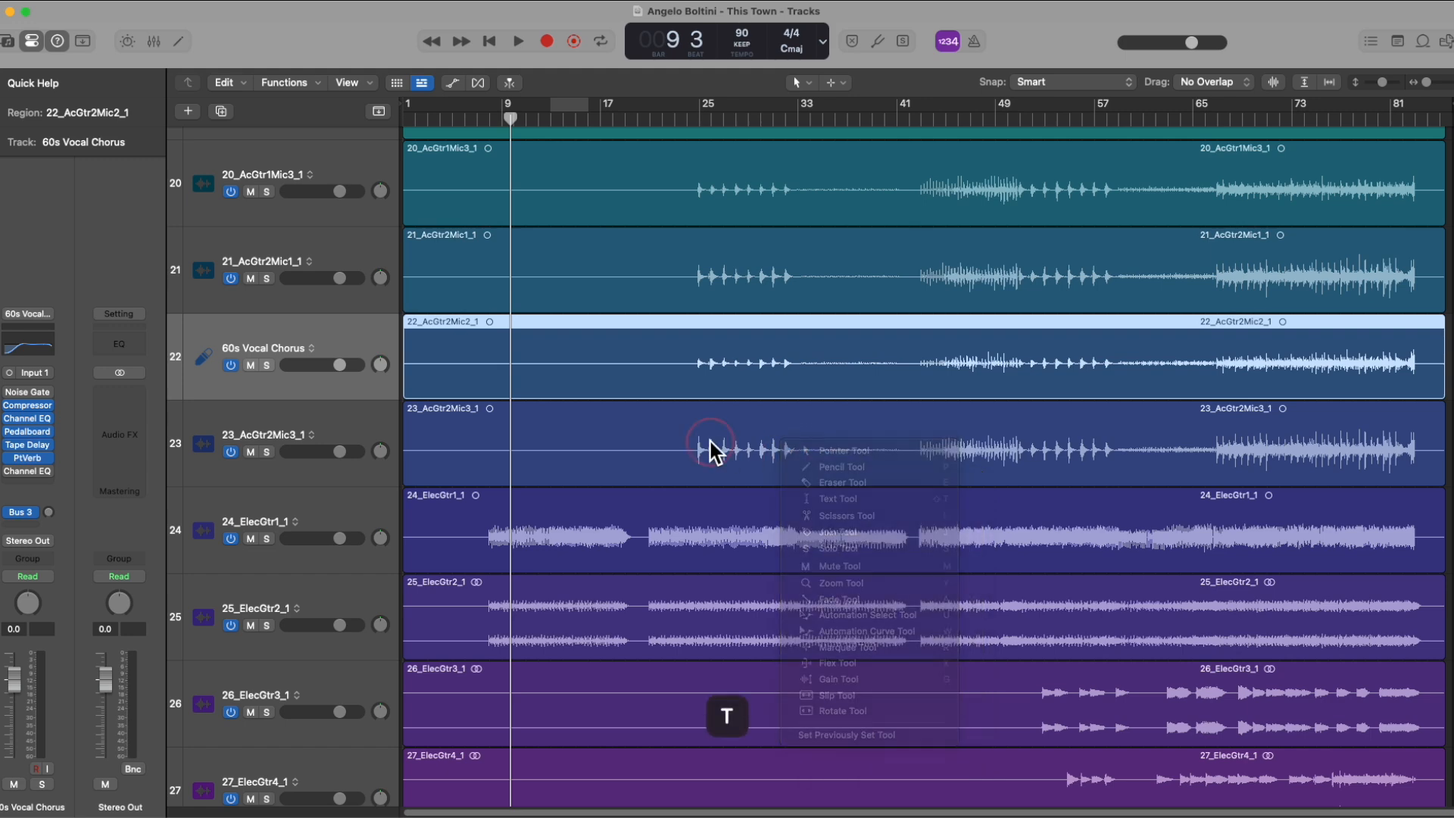
key(t)
click(797, 407)
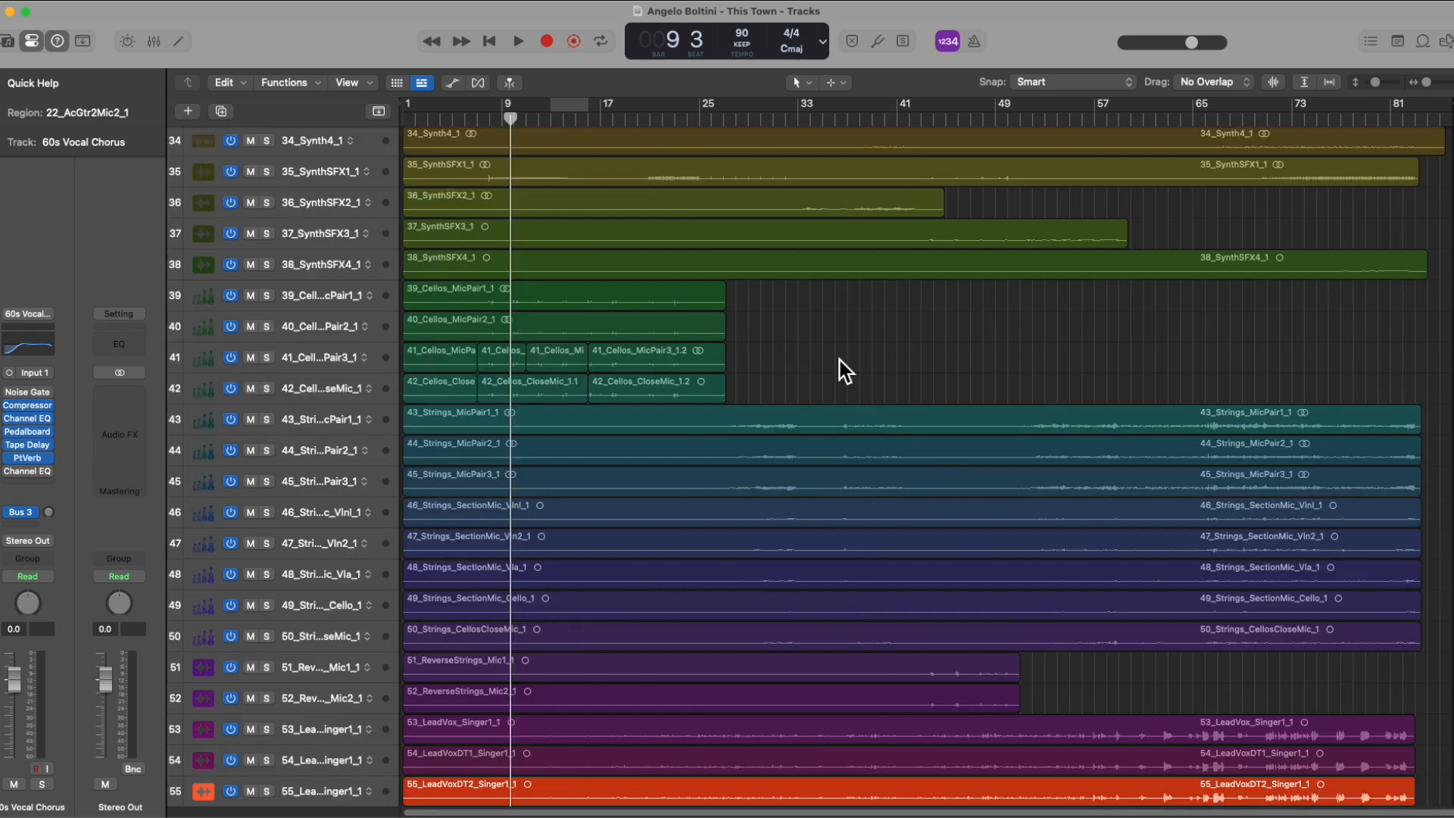
Step: Copy the 41_Cellos_MicPair3_1.2 region along its own track to about bar 31
click(687, 356)
key(alt)
drag(642, 356, 827, 356)
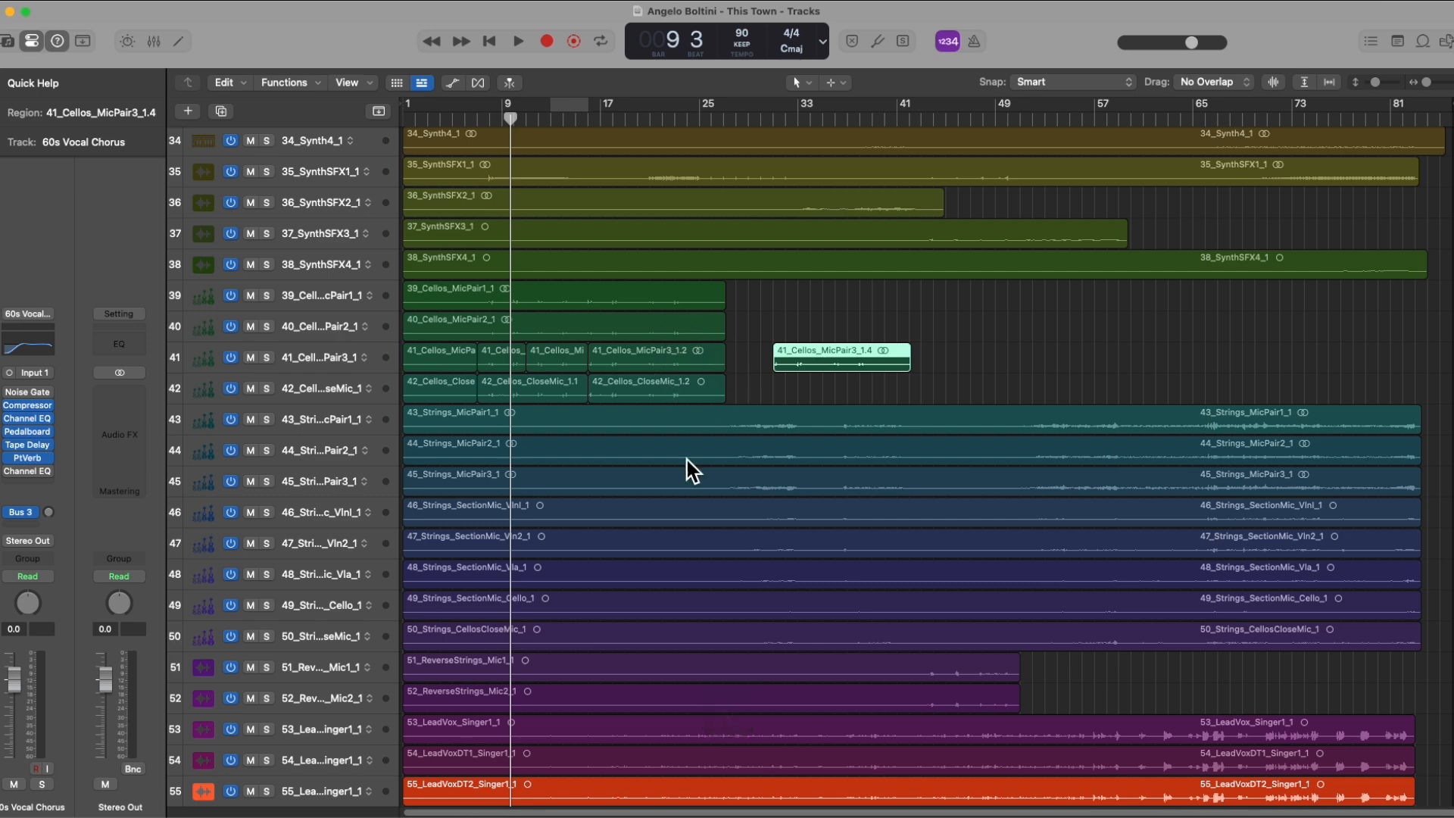
Step: Copy the Compressor from 60s Vocal Chorus to Stereo Out, and its Tape Delay to the 20_AcGtr1Mic3_1 strip in the mixer
drag(28, 407, 103, 406)
key(x)
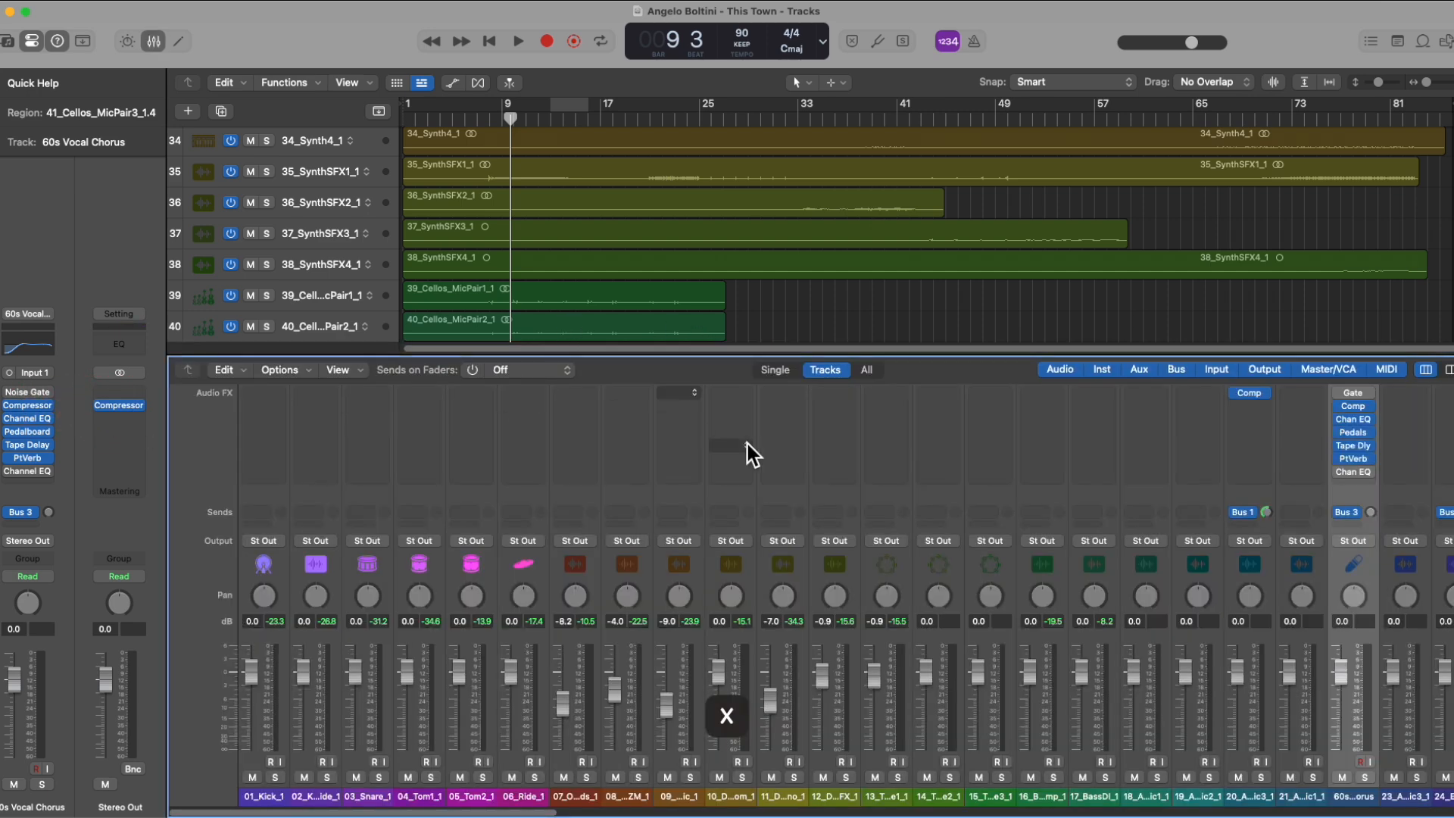
drag(1352, 444, 1255, 447)
Step: Hide the mixer and copy the 42_Cellos_CloseMic_1.2 region along its own track to about bar 31
key(x)
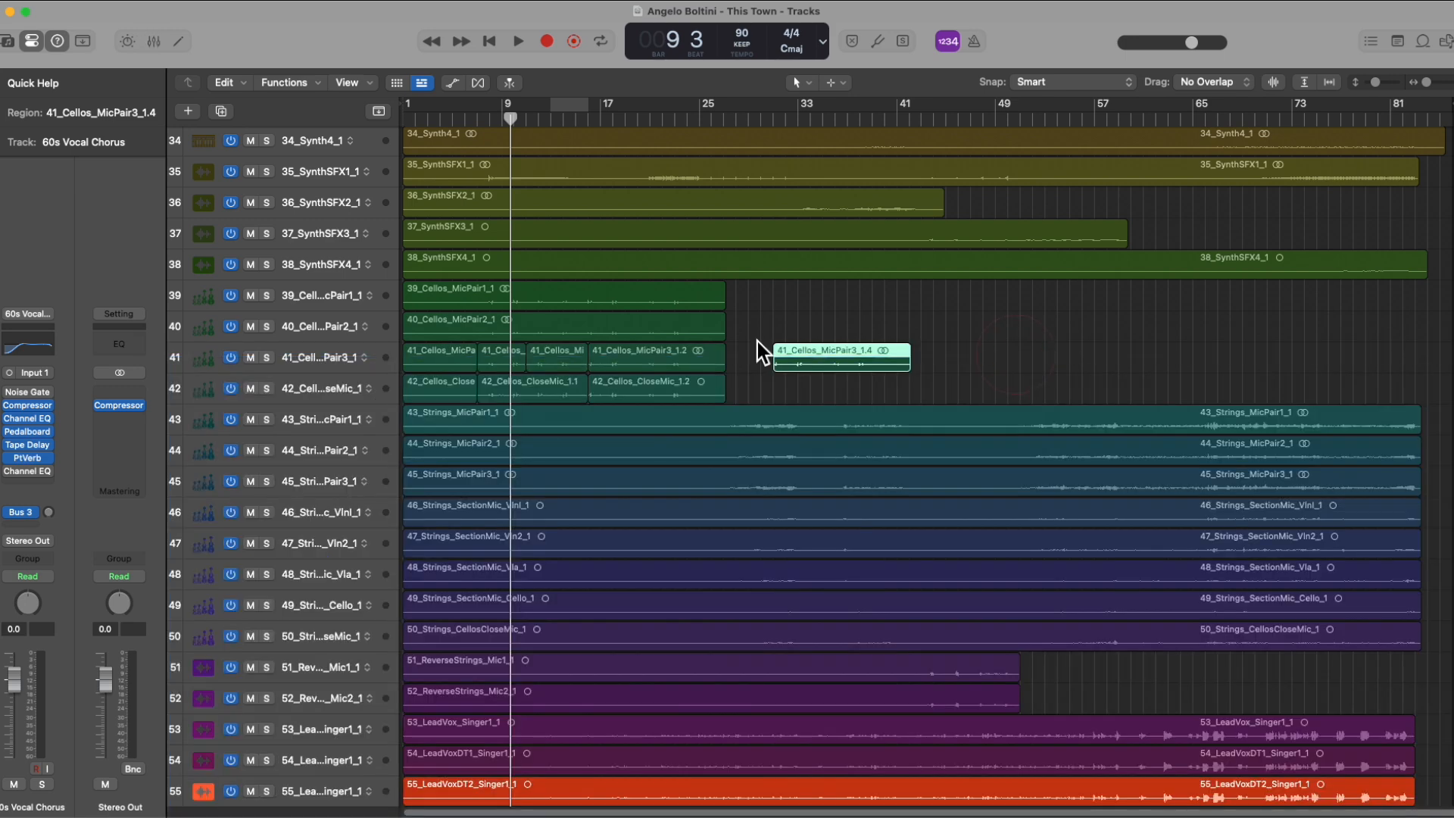
drag(658, 382, 837, 395)
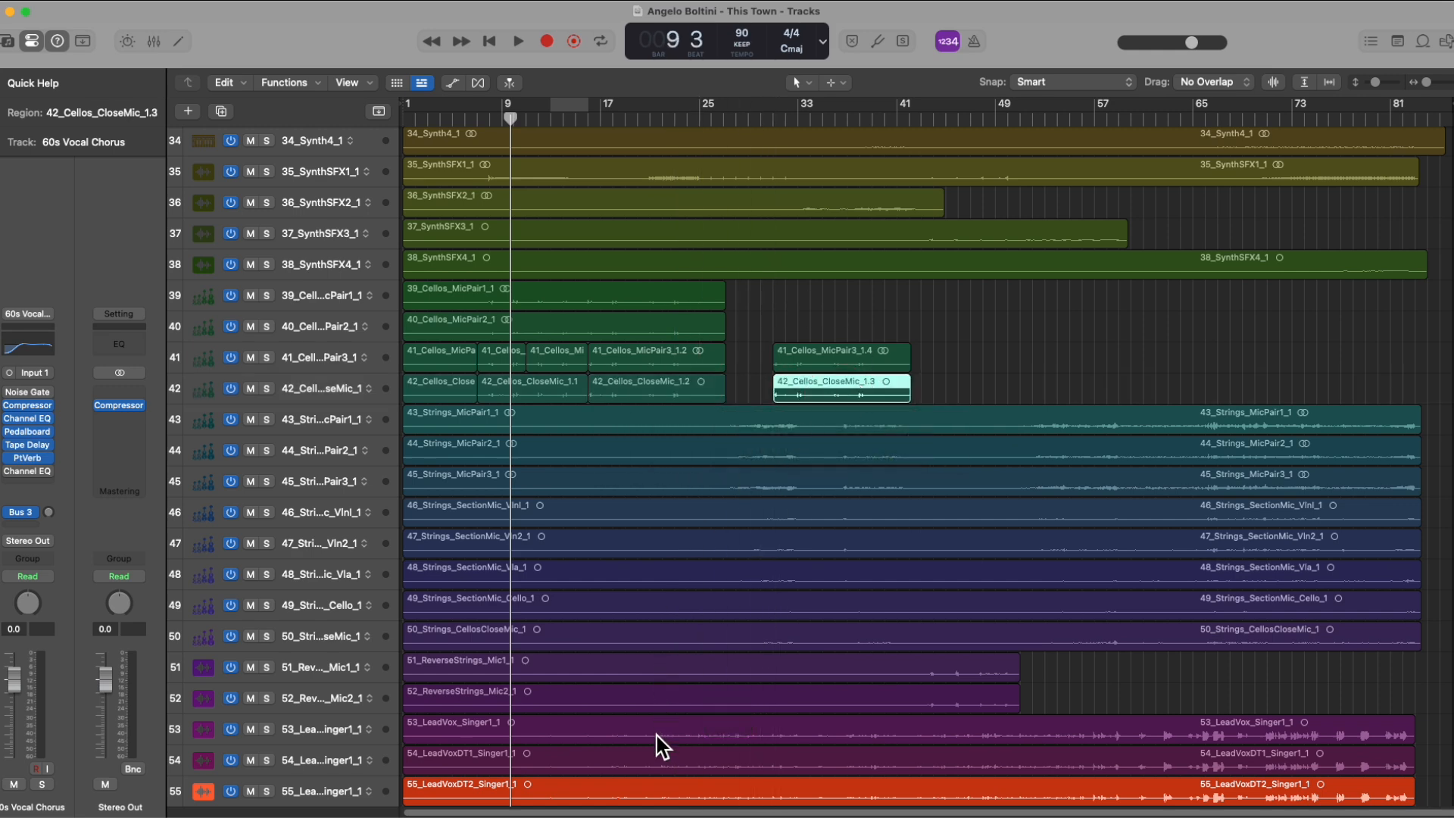
Step: Show the mixer and inspect the ChromaGlow and DeEsser 2 plug-ins on the 34_Synth4_1 channel strip, closing each window
key(x)
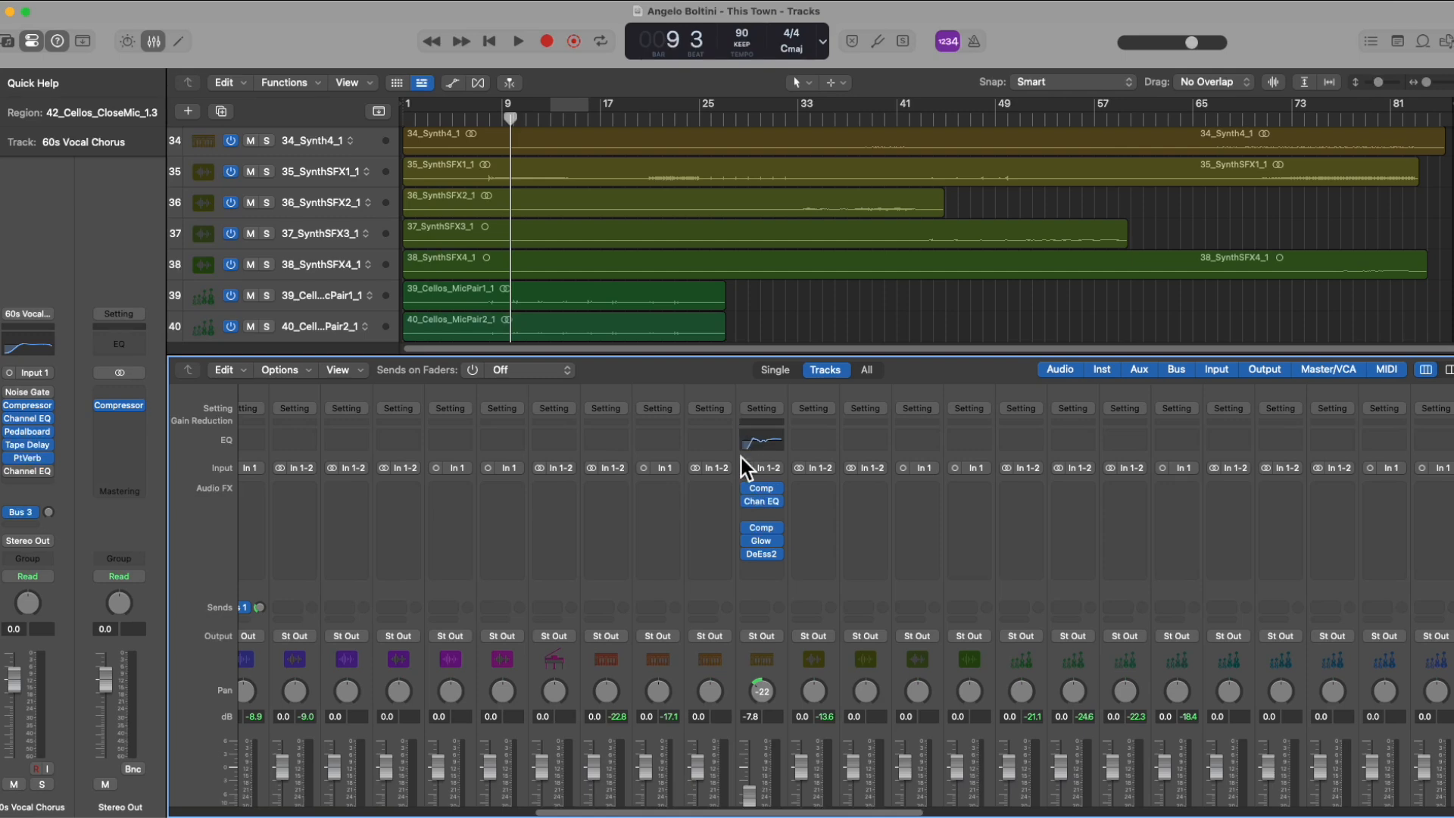
click(761, 539)
key(super+w)
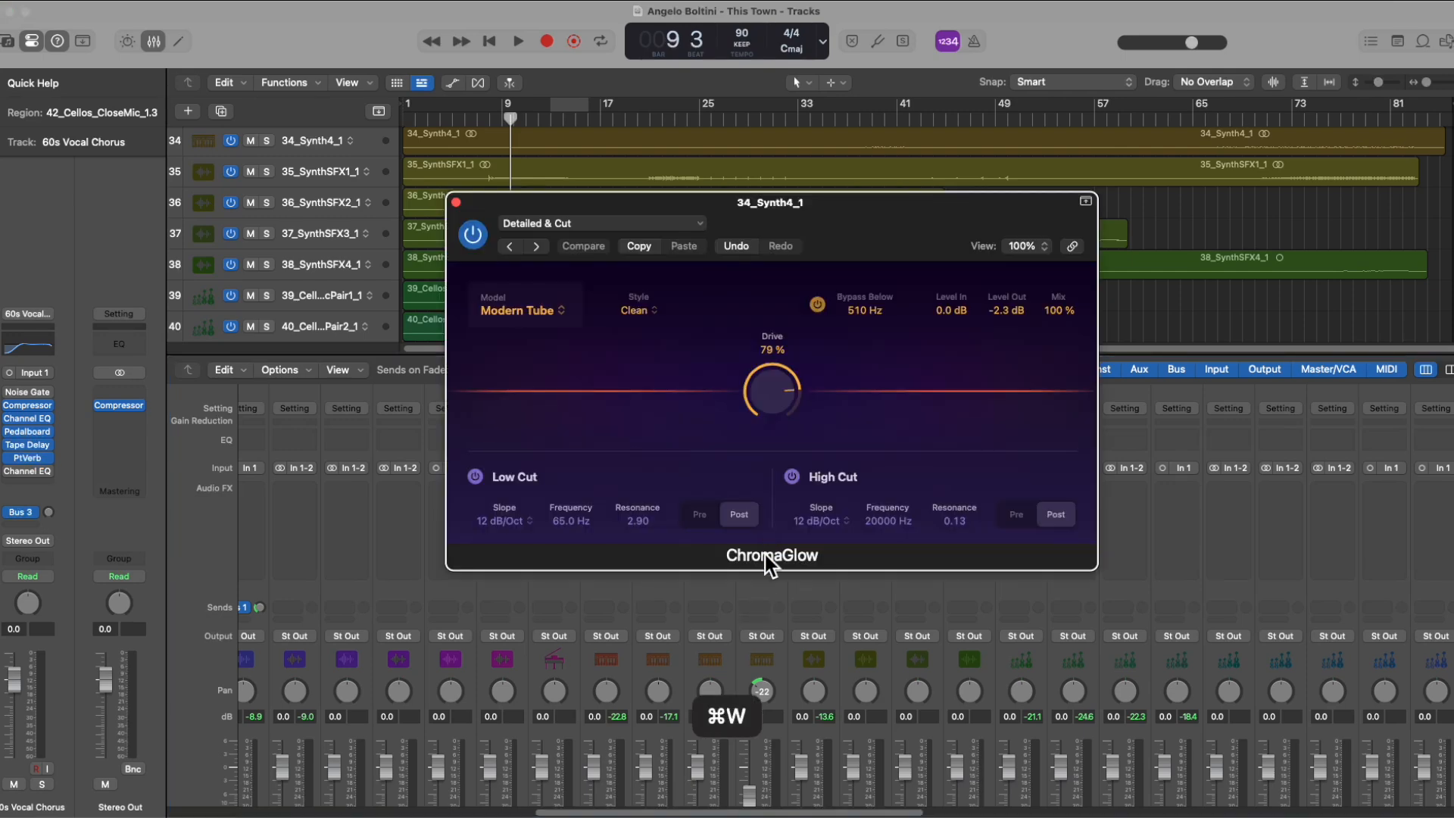
click(763, 555)
key(super+w)
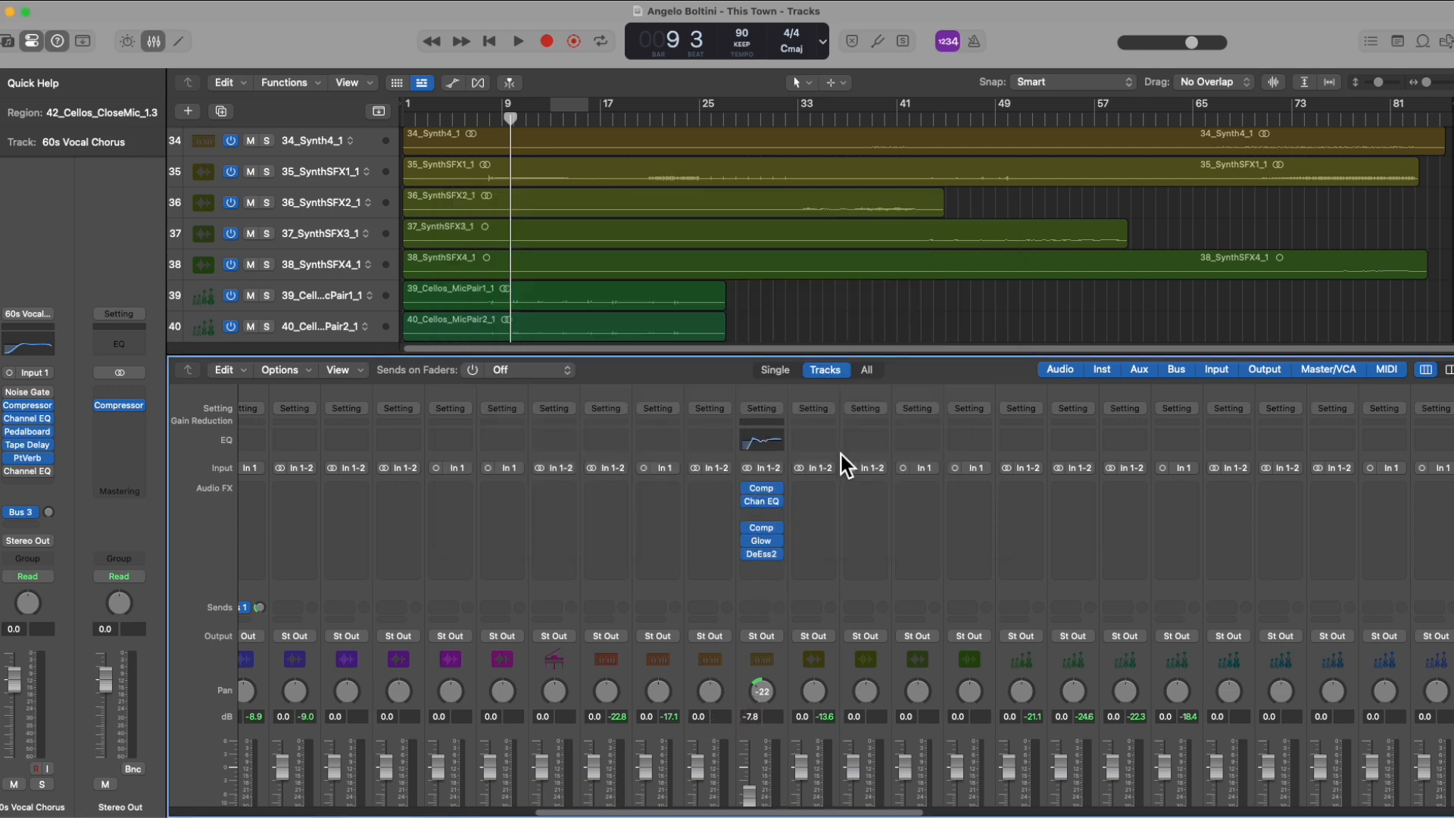
Step: Copy the complete channel strip setting from 34_Synth4_1 and paste it onto 35_SynthSFX1_1
click(762, 409)
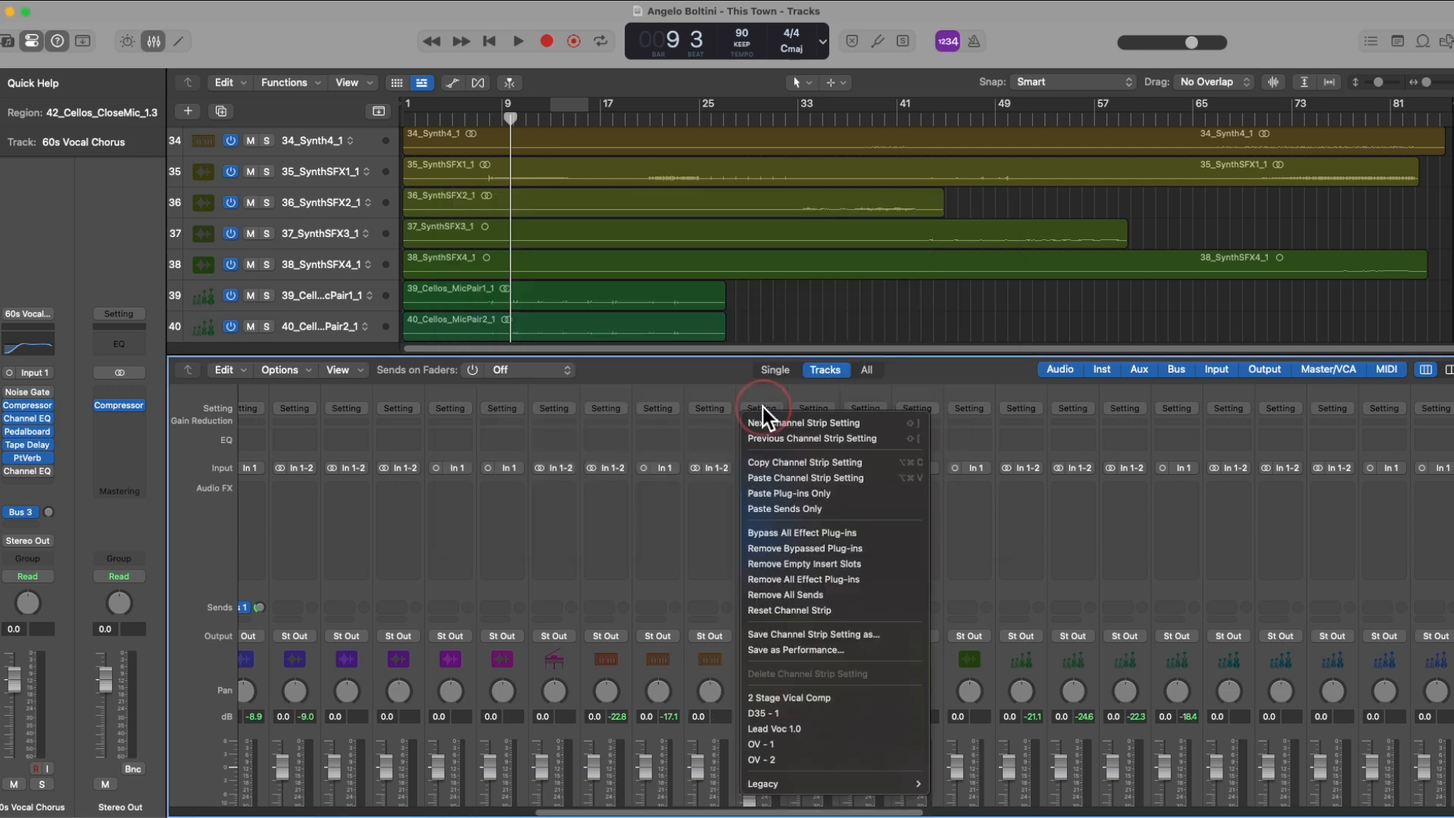
click(836, 468)
click(813, 408)
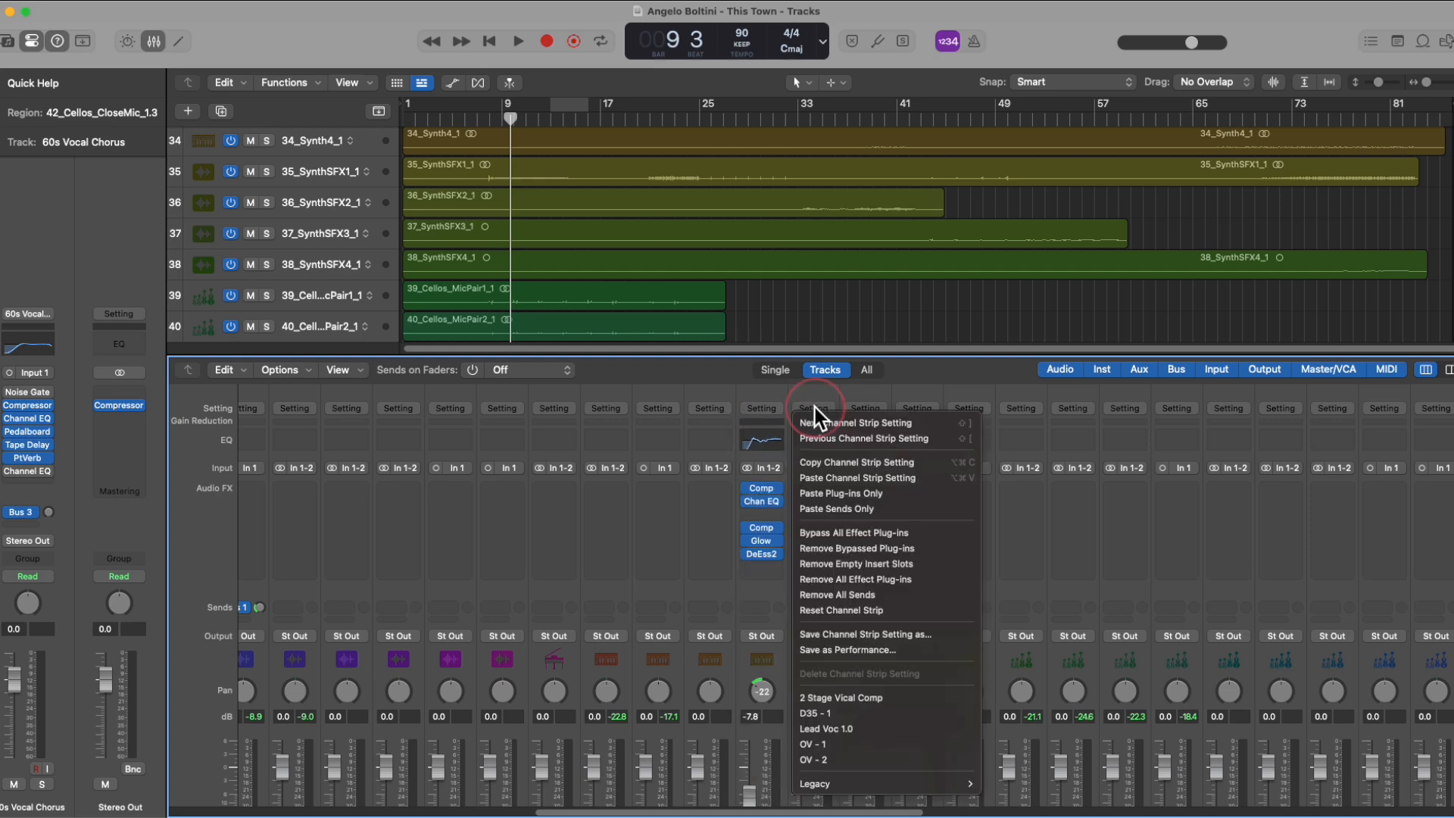
click(871, 478)
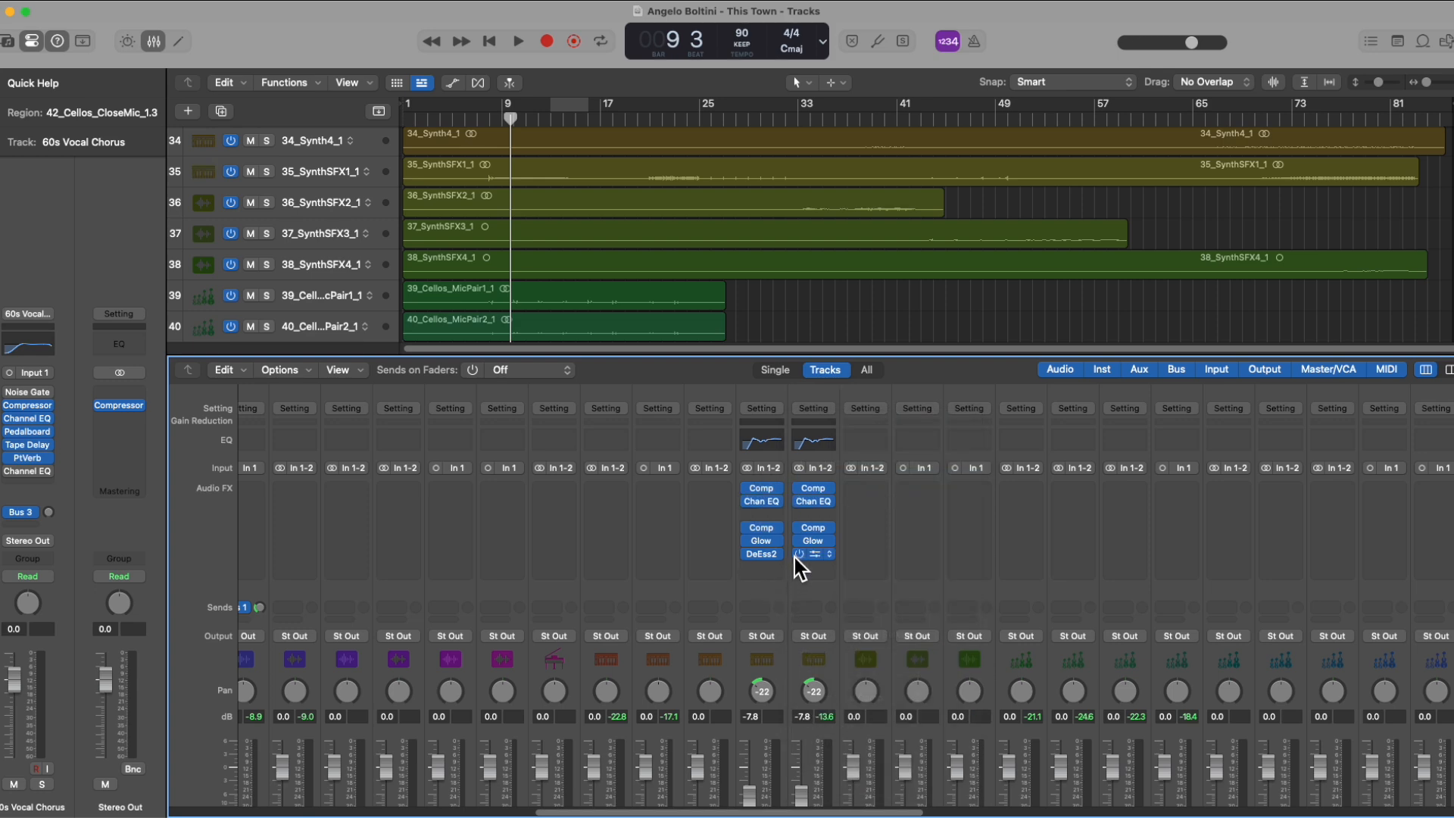
Step: Paste only the plug-ins of the copied channel strip setting onto 36_SynthSFX2_1
scroll(797, 560, down, 3)
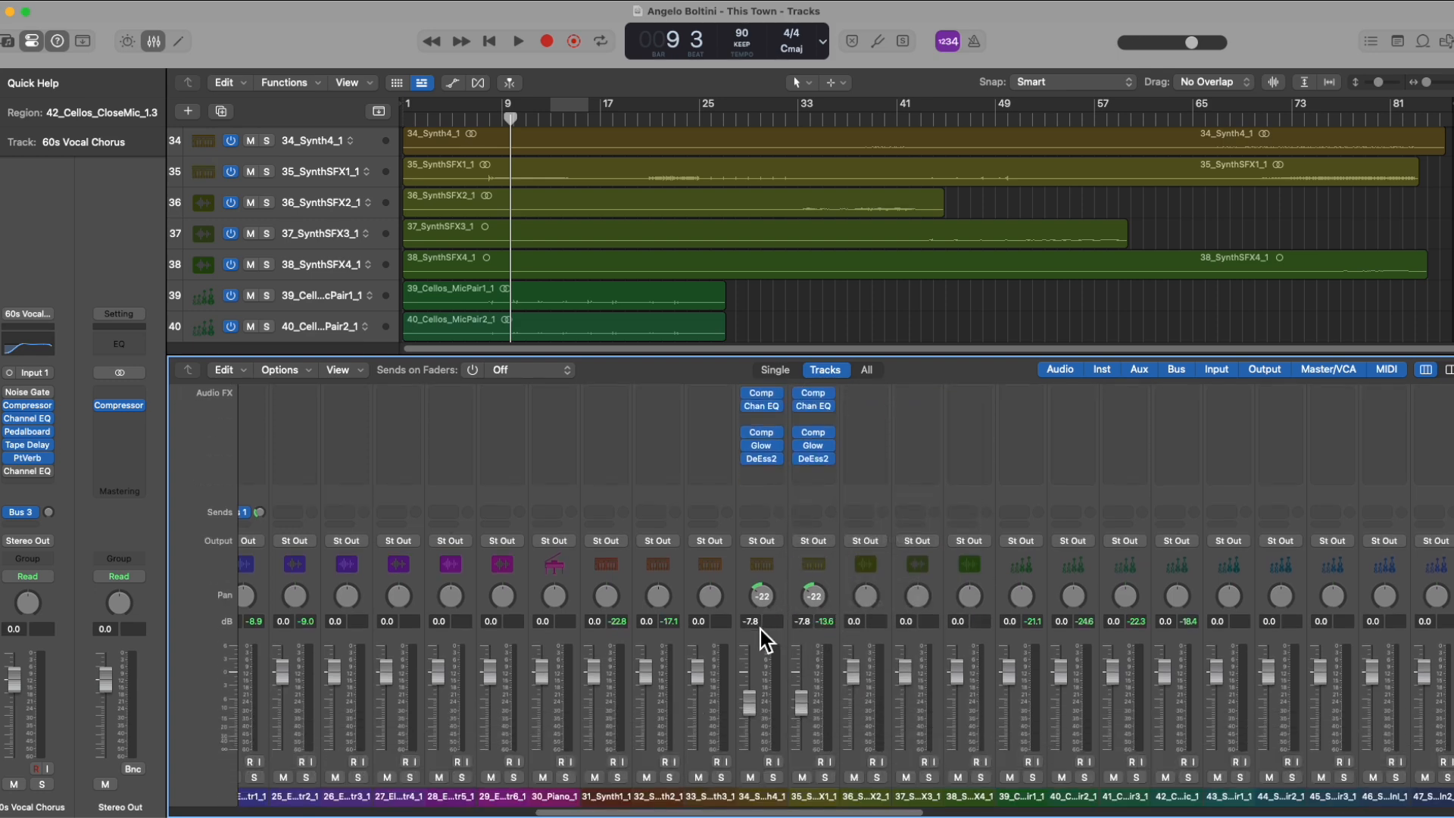
scroll(816, 530, up, 3)
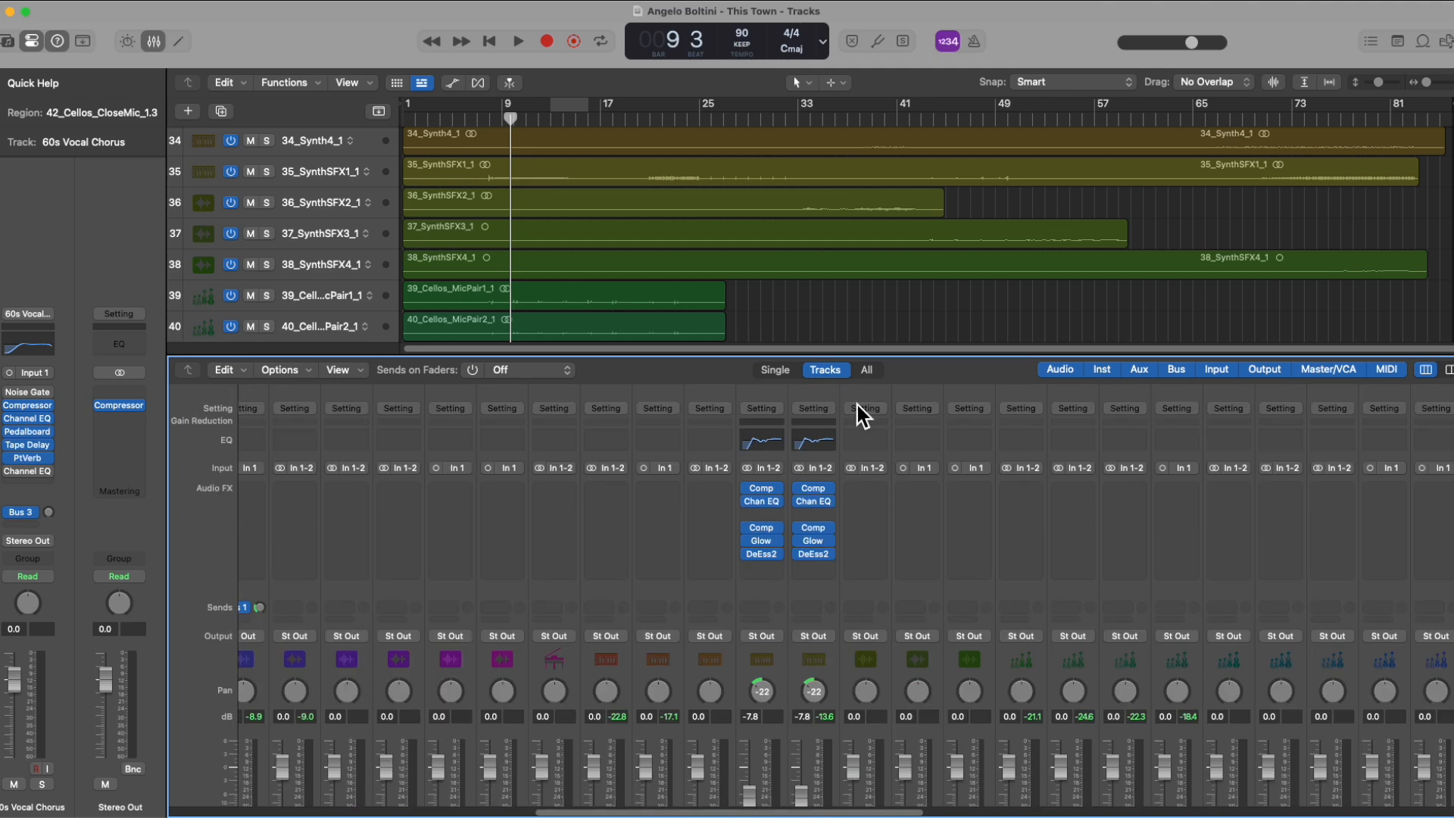
click(863, 409)
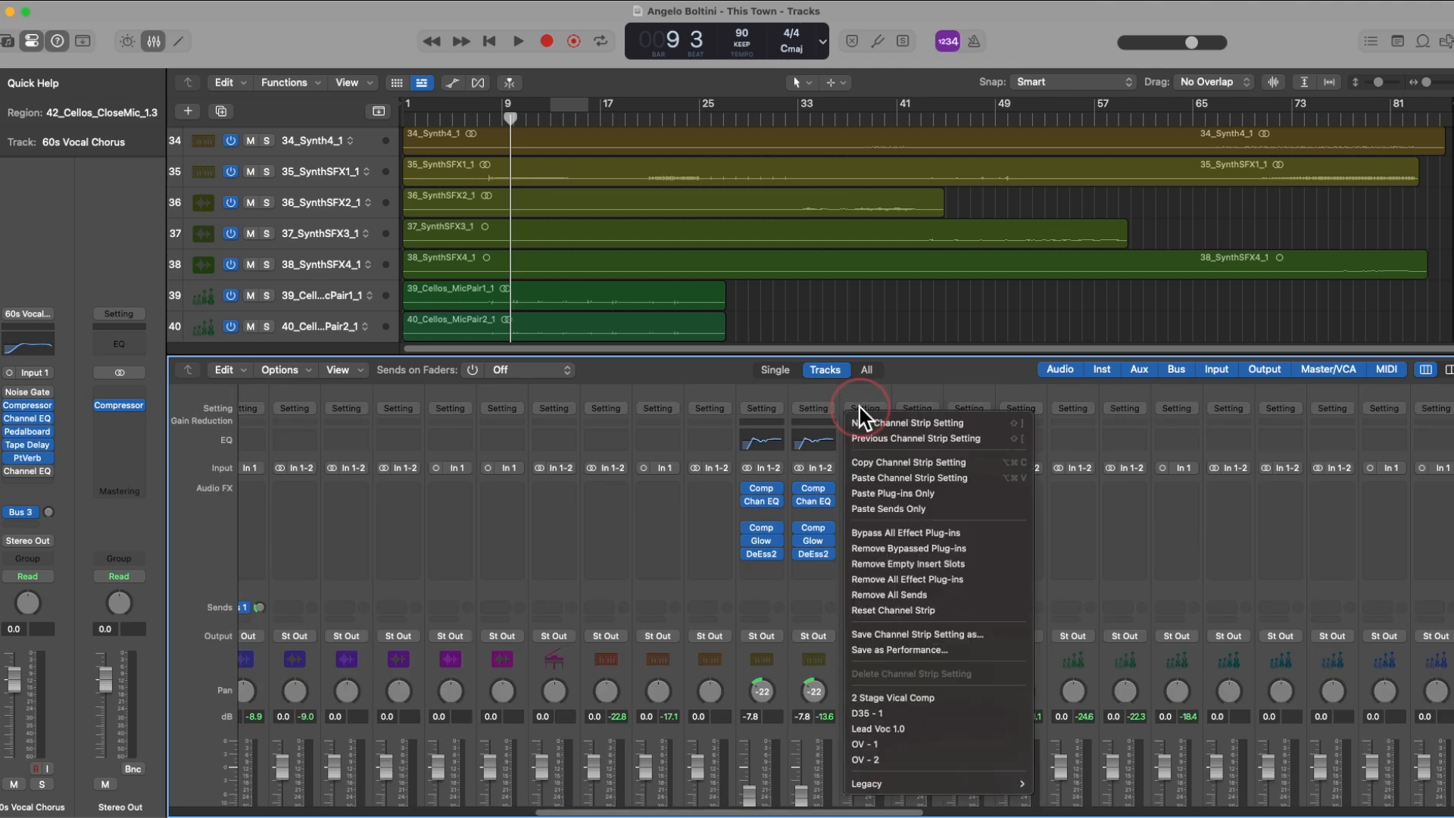
click(938, 492)
scroll(852, 475, down, 1)
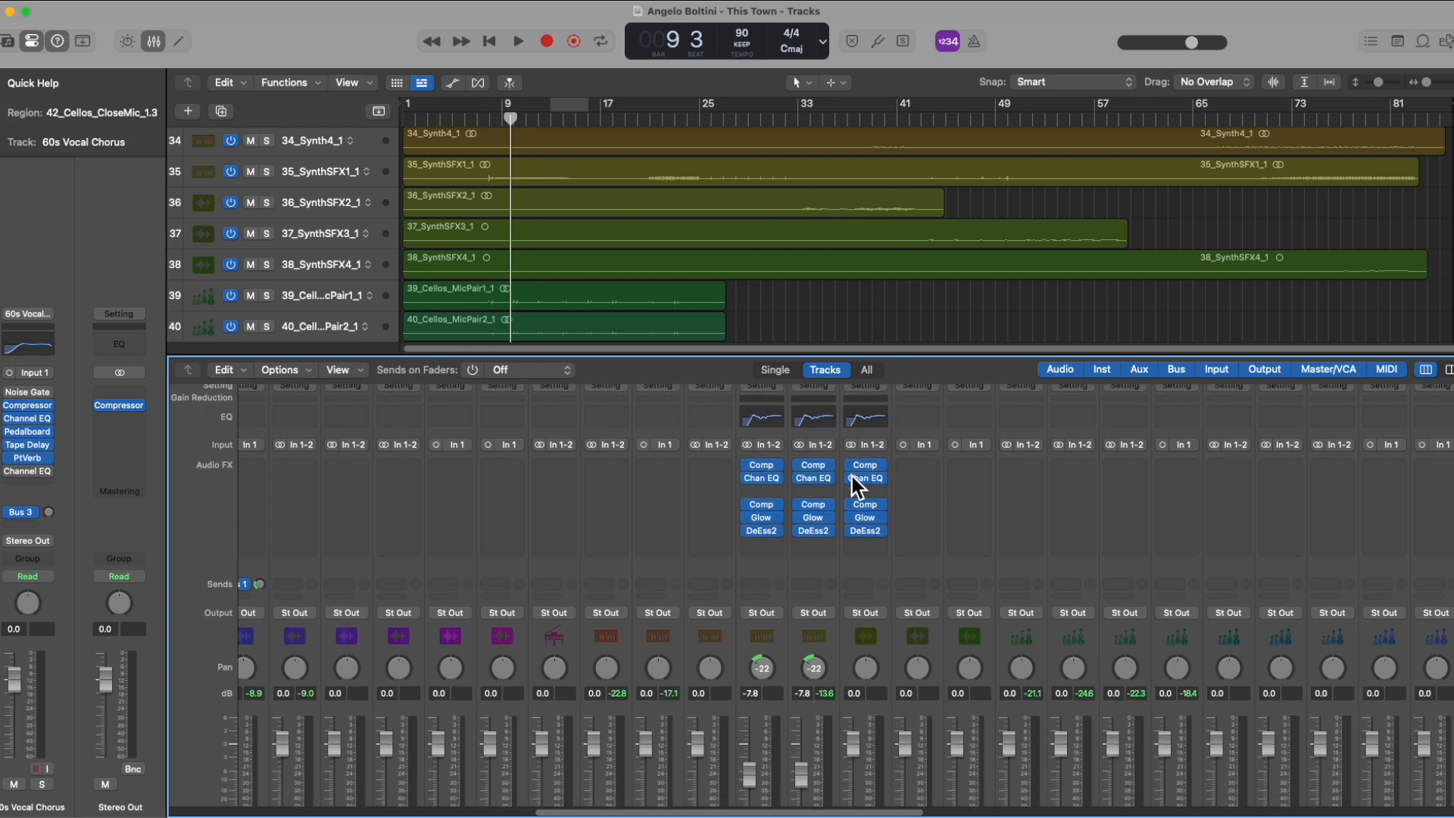
Step: Review the options for pasting only plug-ins or only sends on the 37_SynthSFX3_1 channel strip without applying any
click(925, 393)
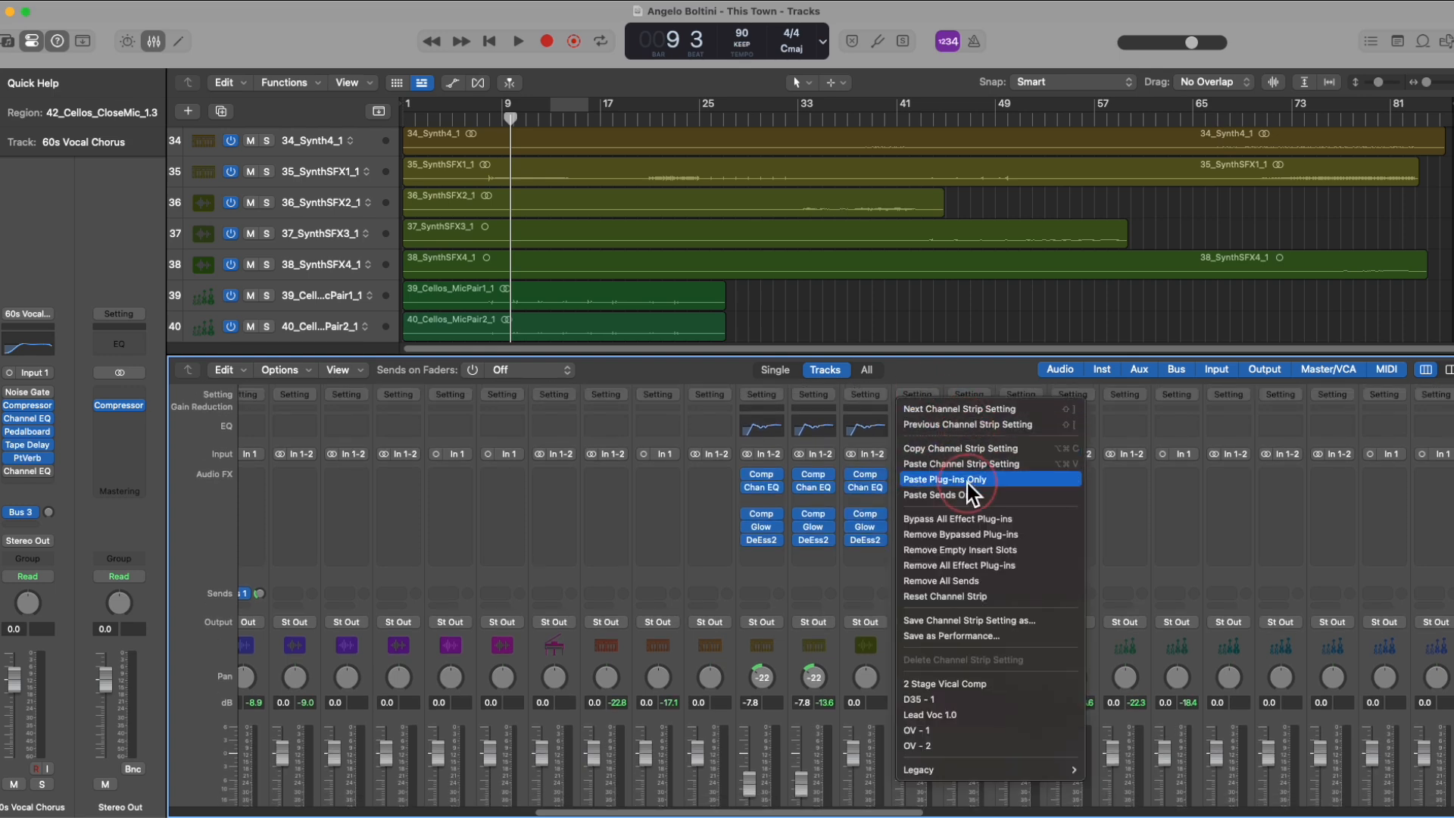
click(705, 475)
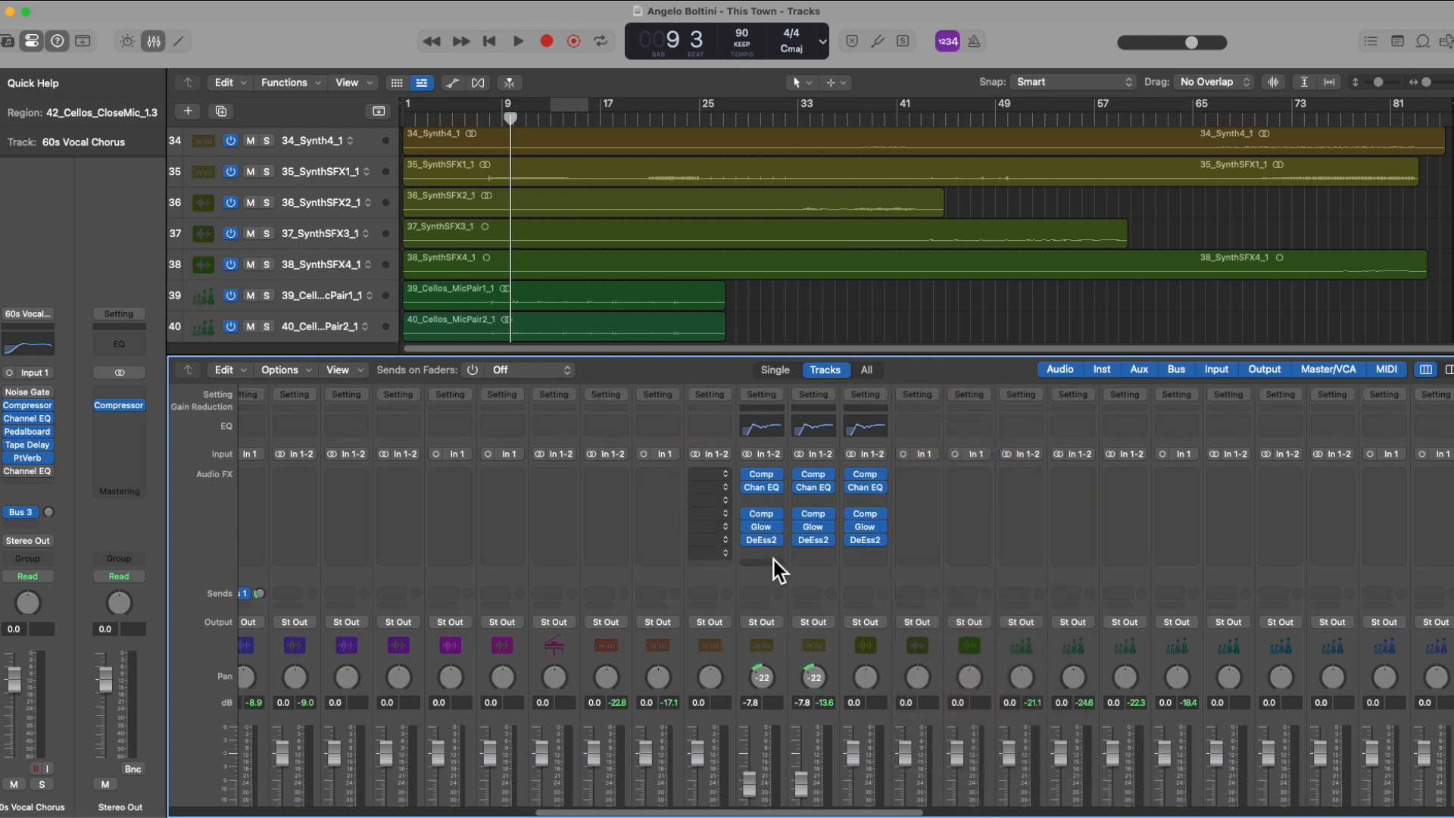
click(909, 400)
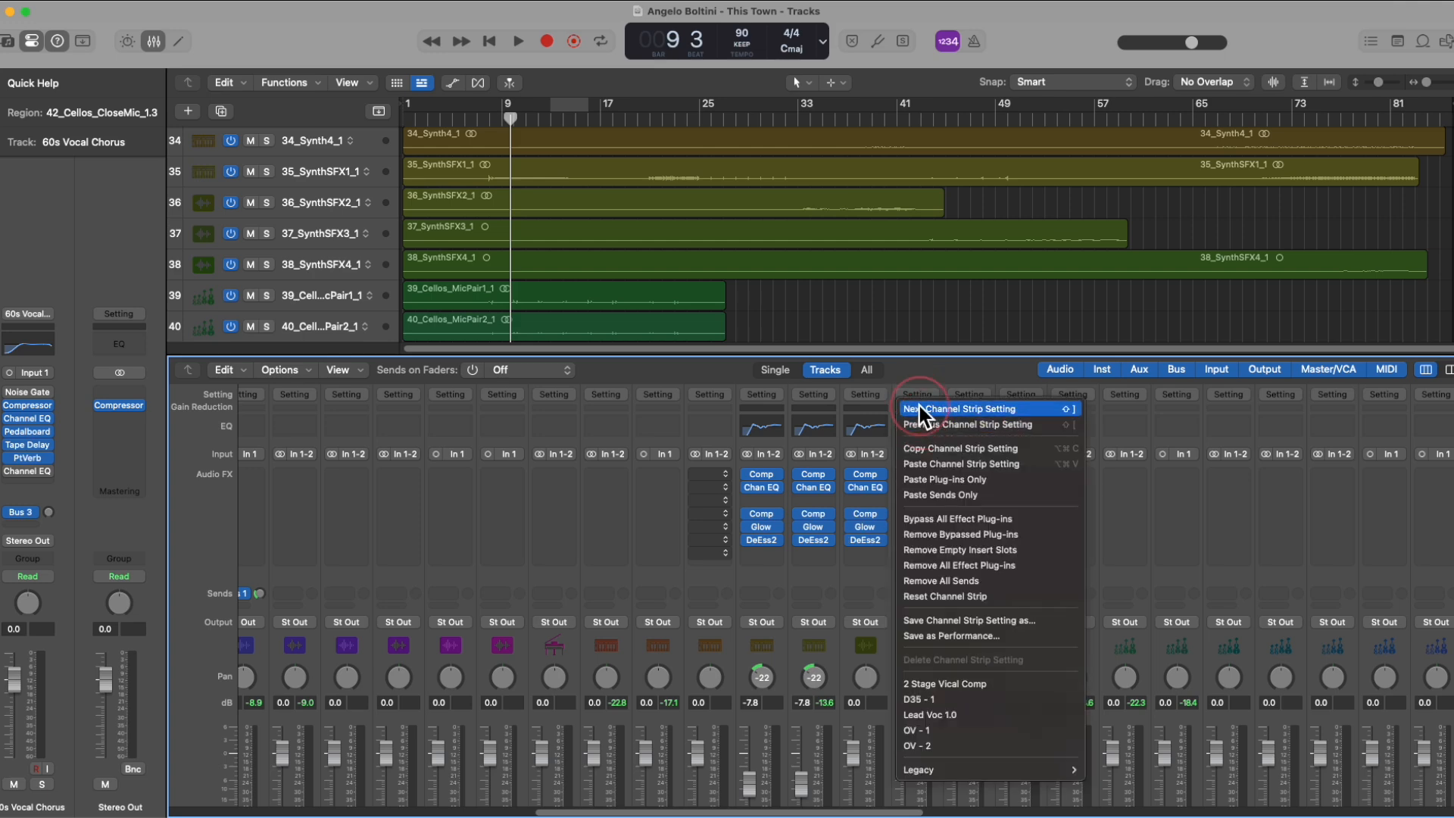
click(841, 392)
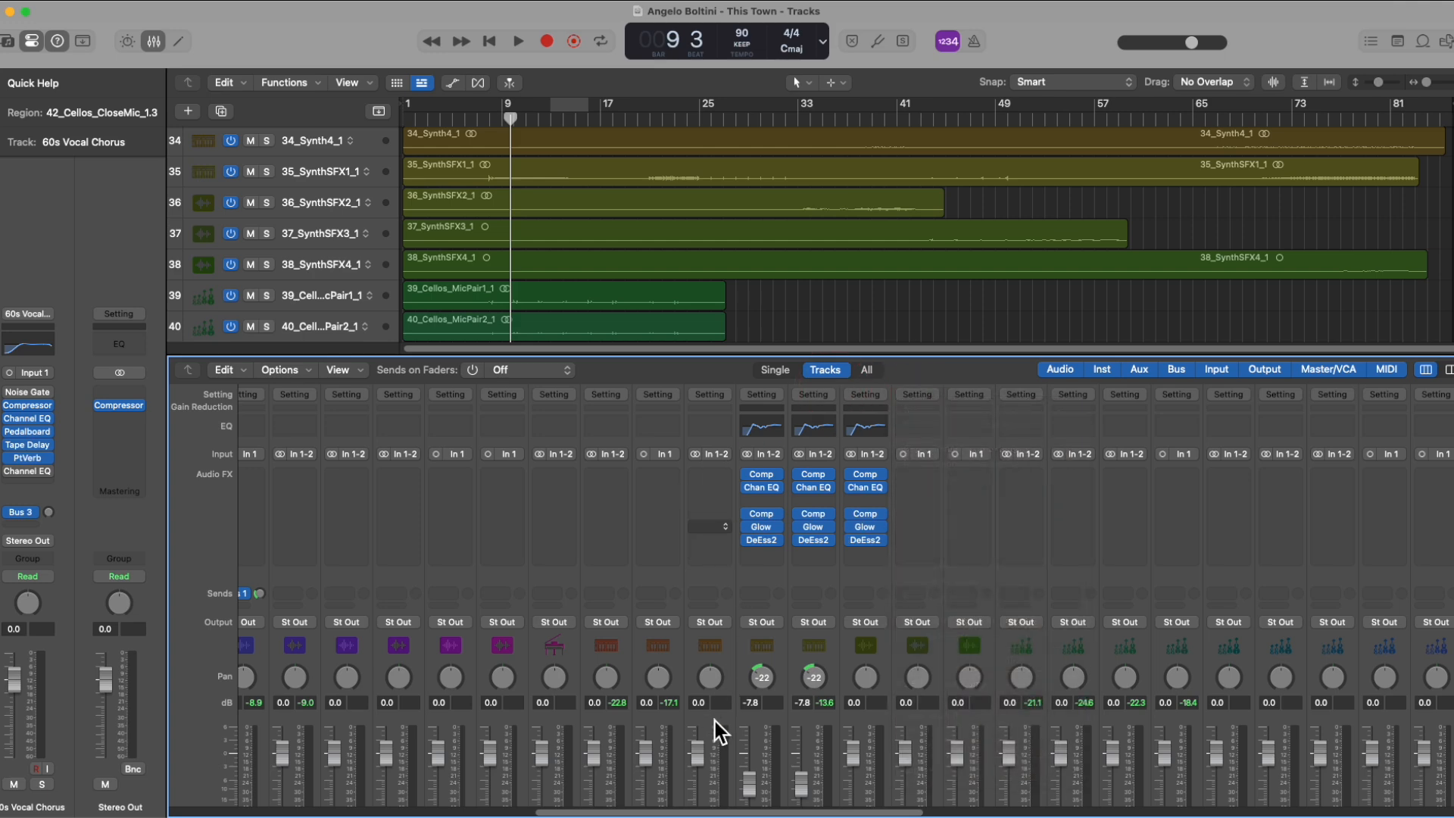
Step: Review the option for saving the 36_SynthSFX2_1 channel strip setting as a preset without saving one
scroll(656, 734, right, 6)
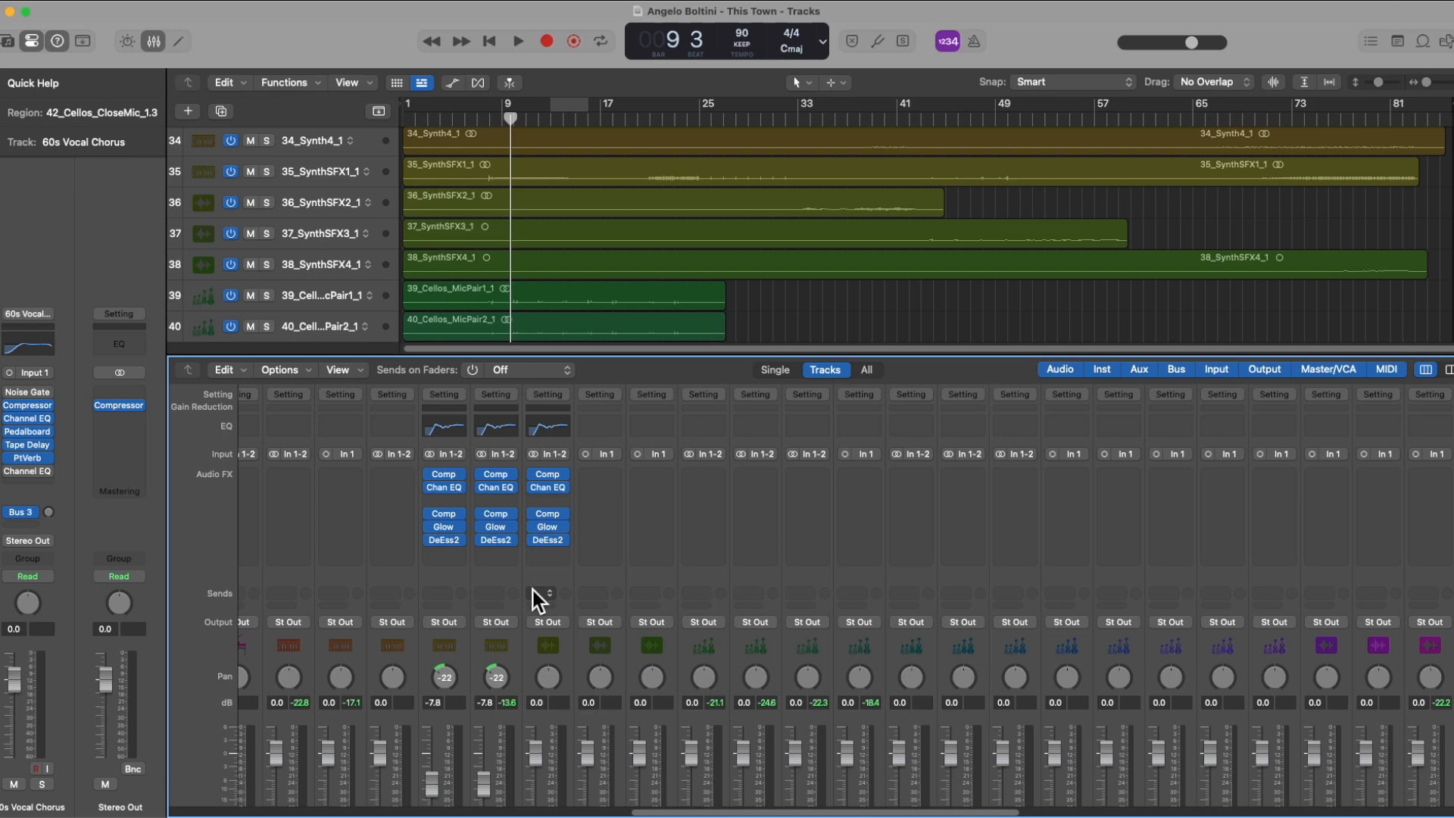
click(553, 394)
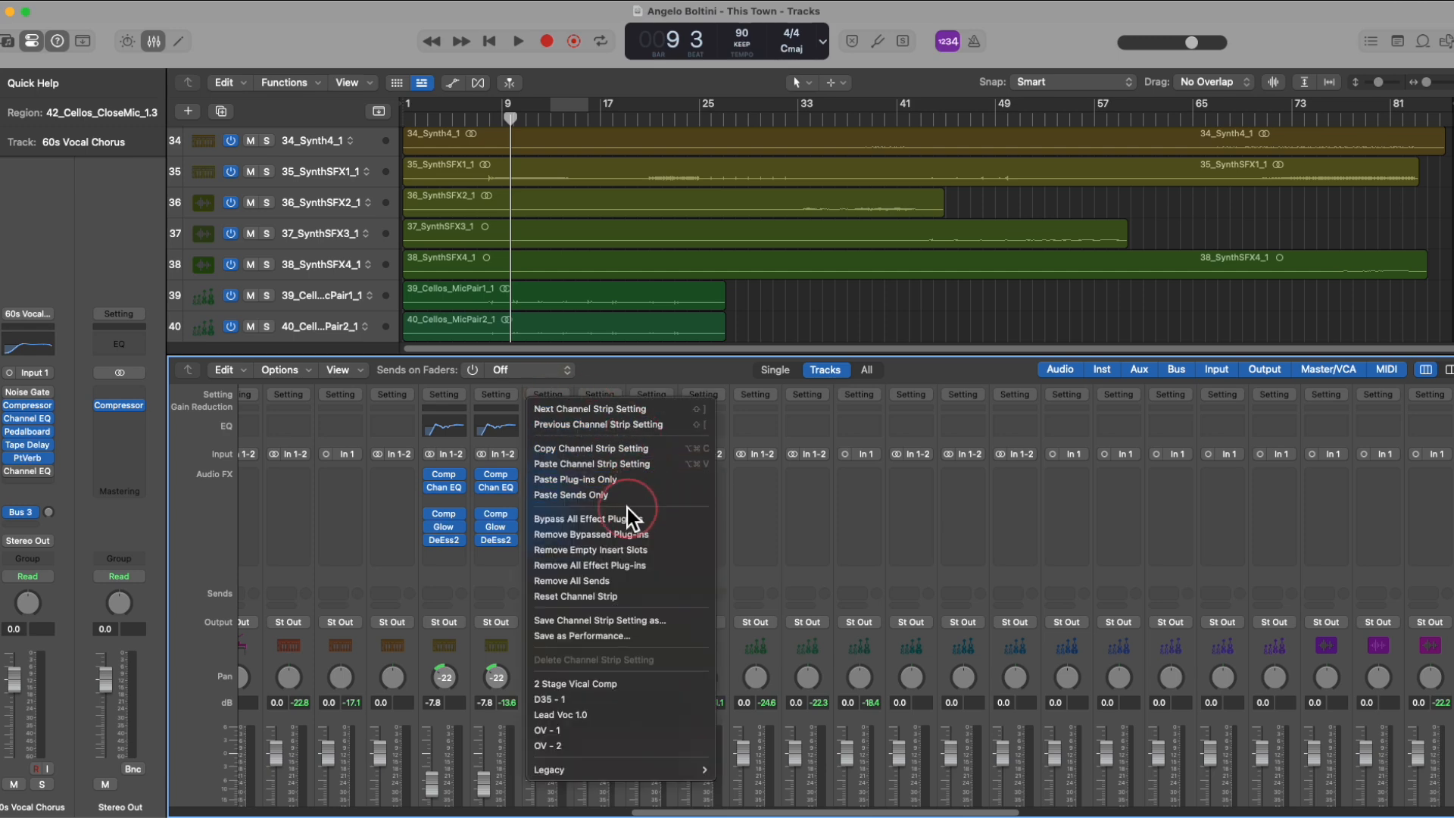
click(673, 619)
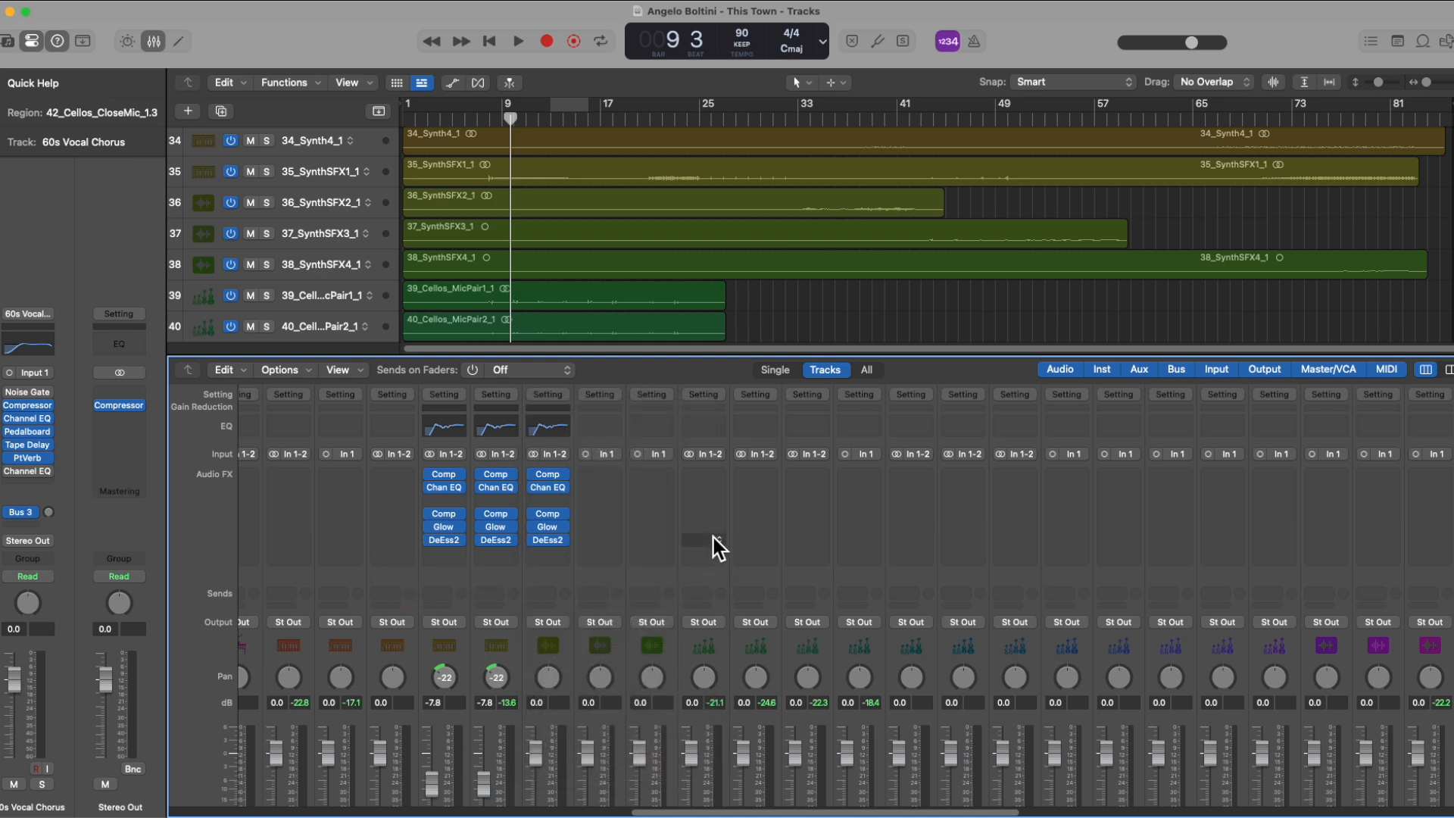
Step: Load the saved Lead Voc 1.0 channel strip setting onto the 39_Cellos_MicPair1_1 track
click(698, 392)
click(742, 683)
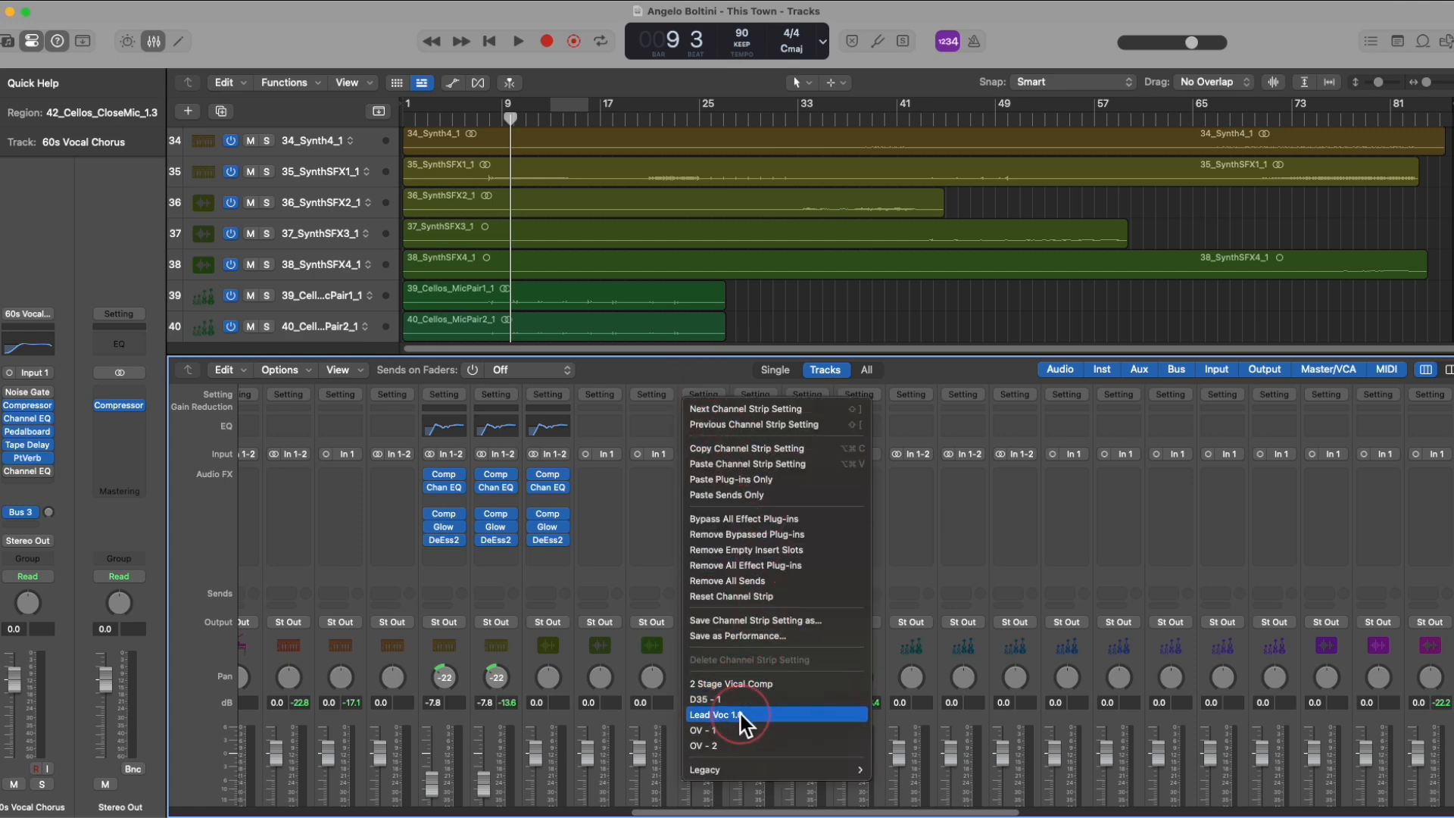
click(741, 714)
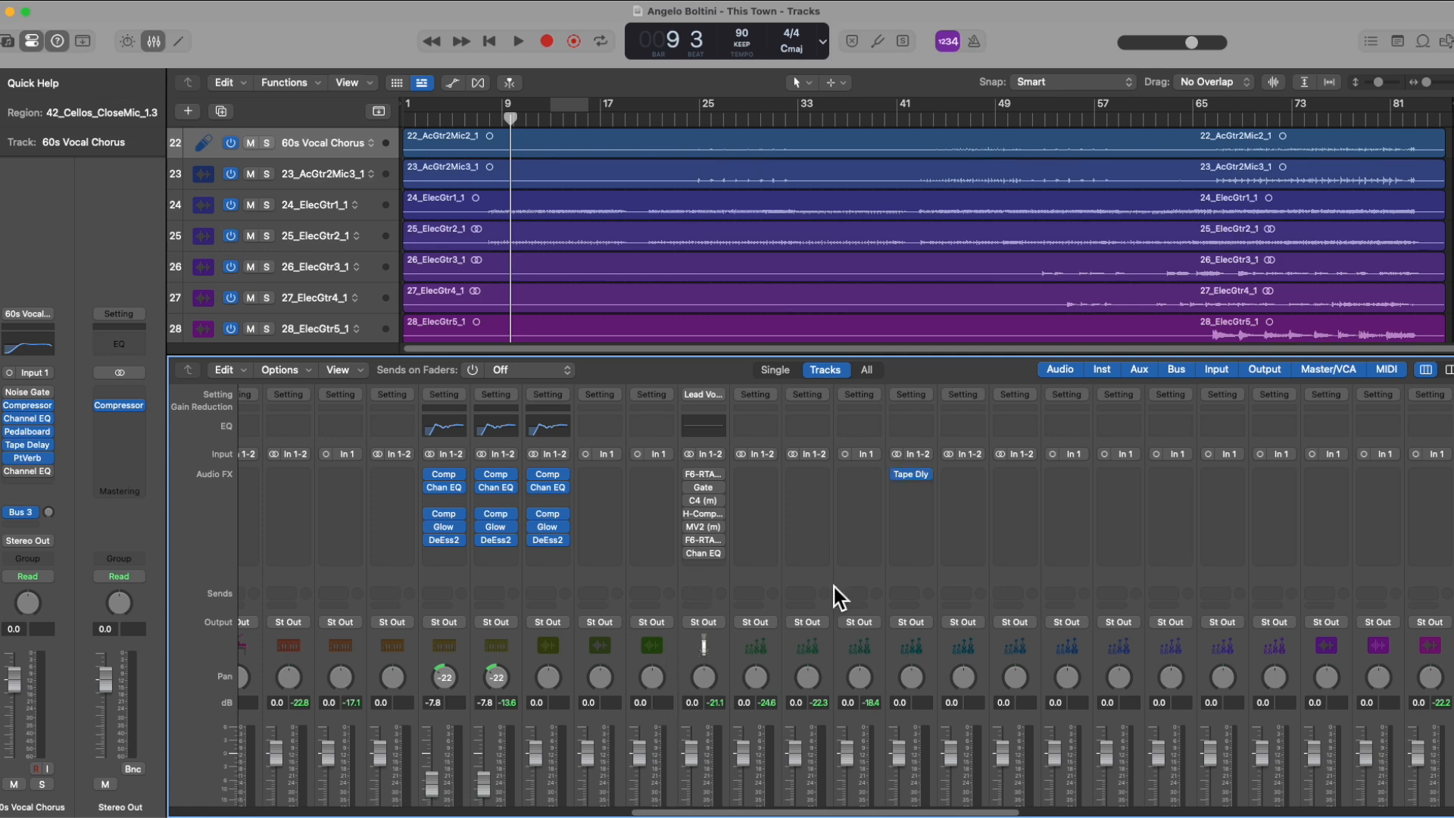
Step: Insert a Tape Delay plug-in in the first audio effect slot of the 41_Cellos_MicPair3_1 channel strip
click(807, 474)
mouse_move(813, 477)
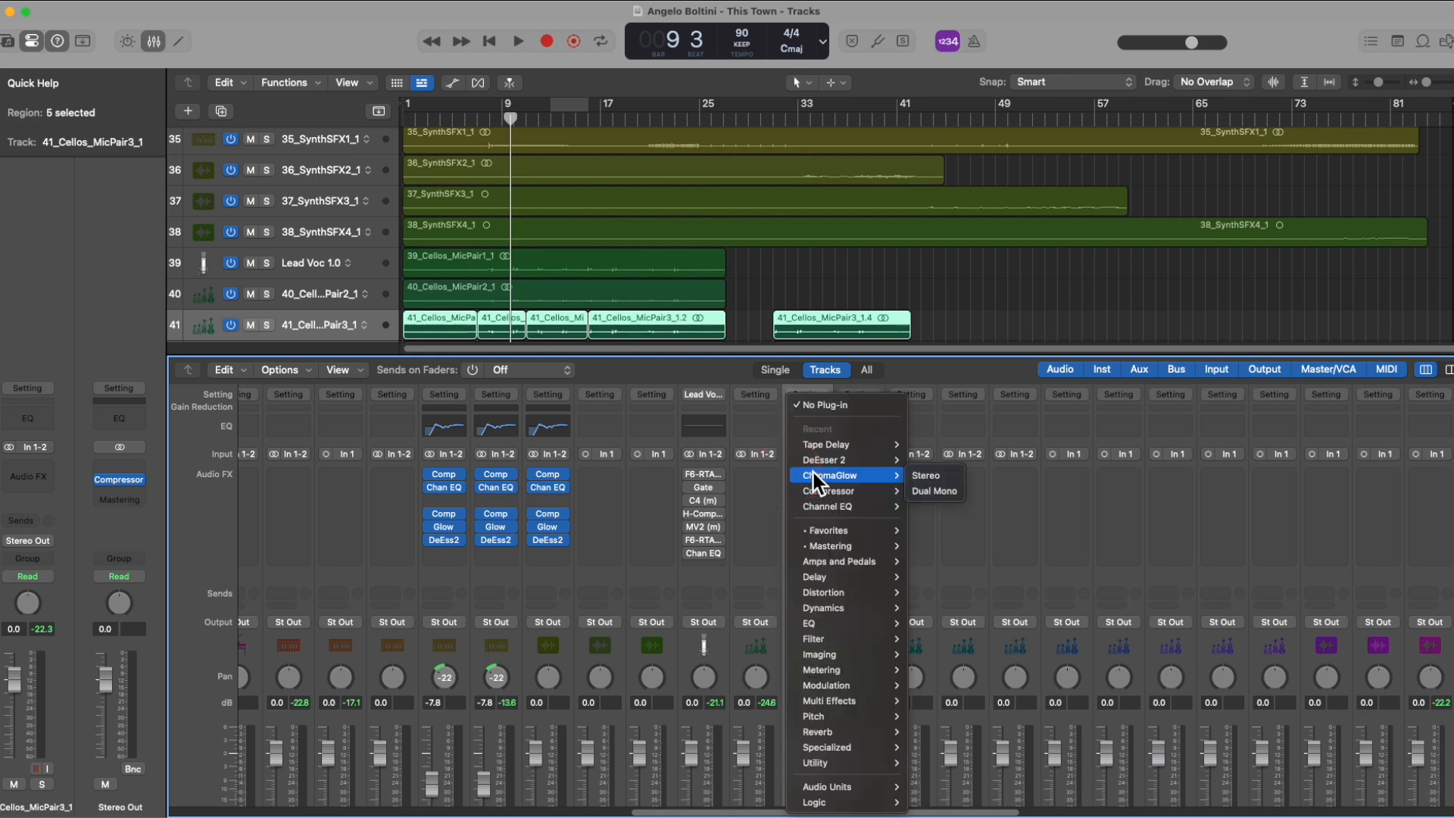
mouse_move(835, 443)
click(921, 439)
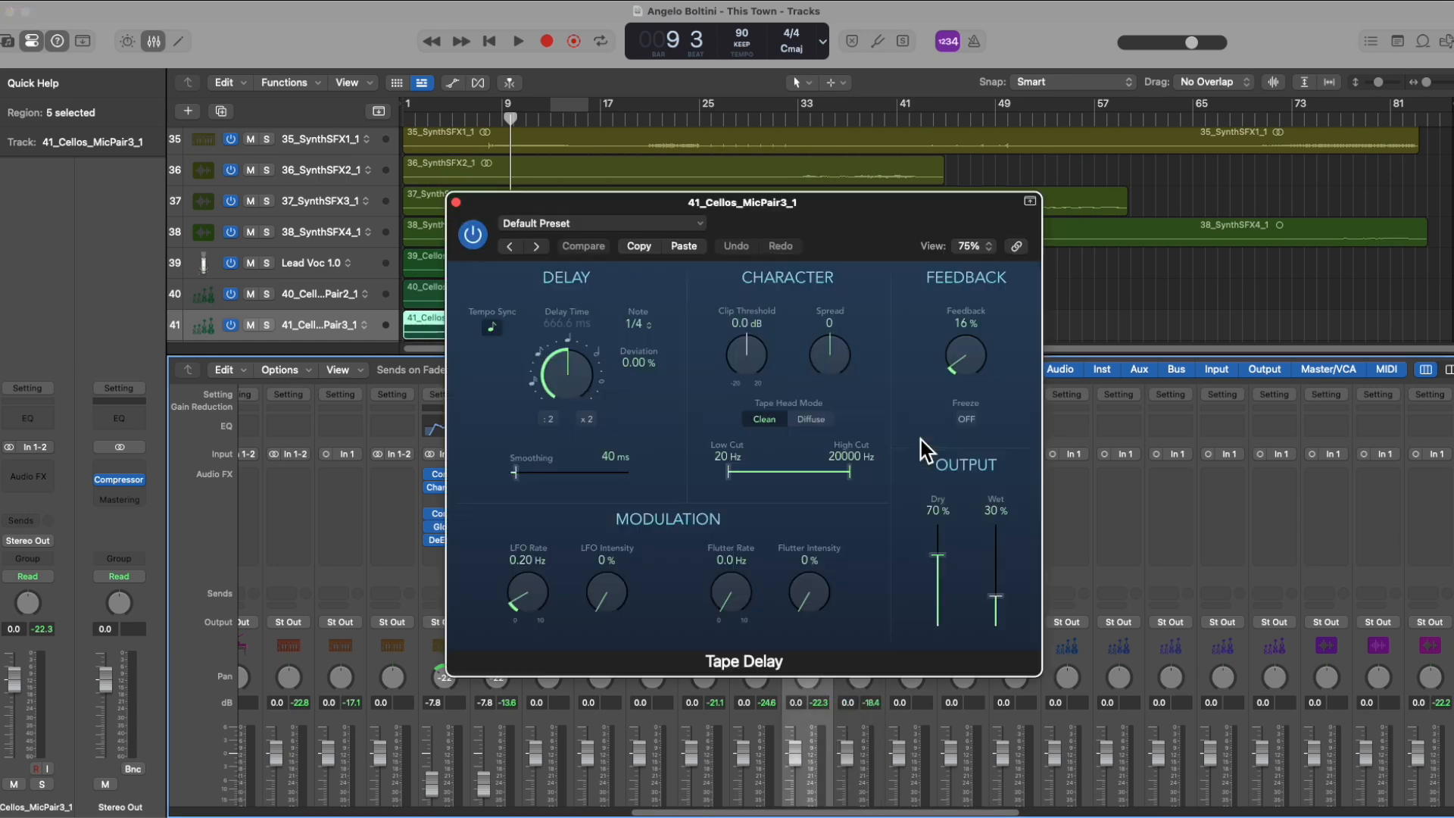
Step: Load the 128ms preset in the Tape Delay on 41_Cellos_MicPair3_1 and close the plug-in window
click(578, 224)
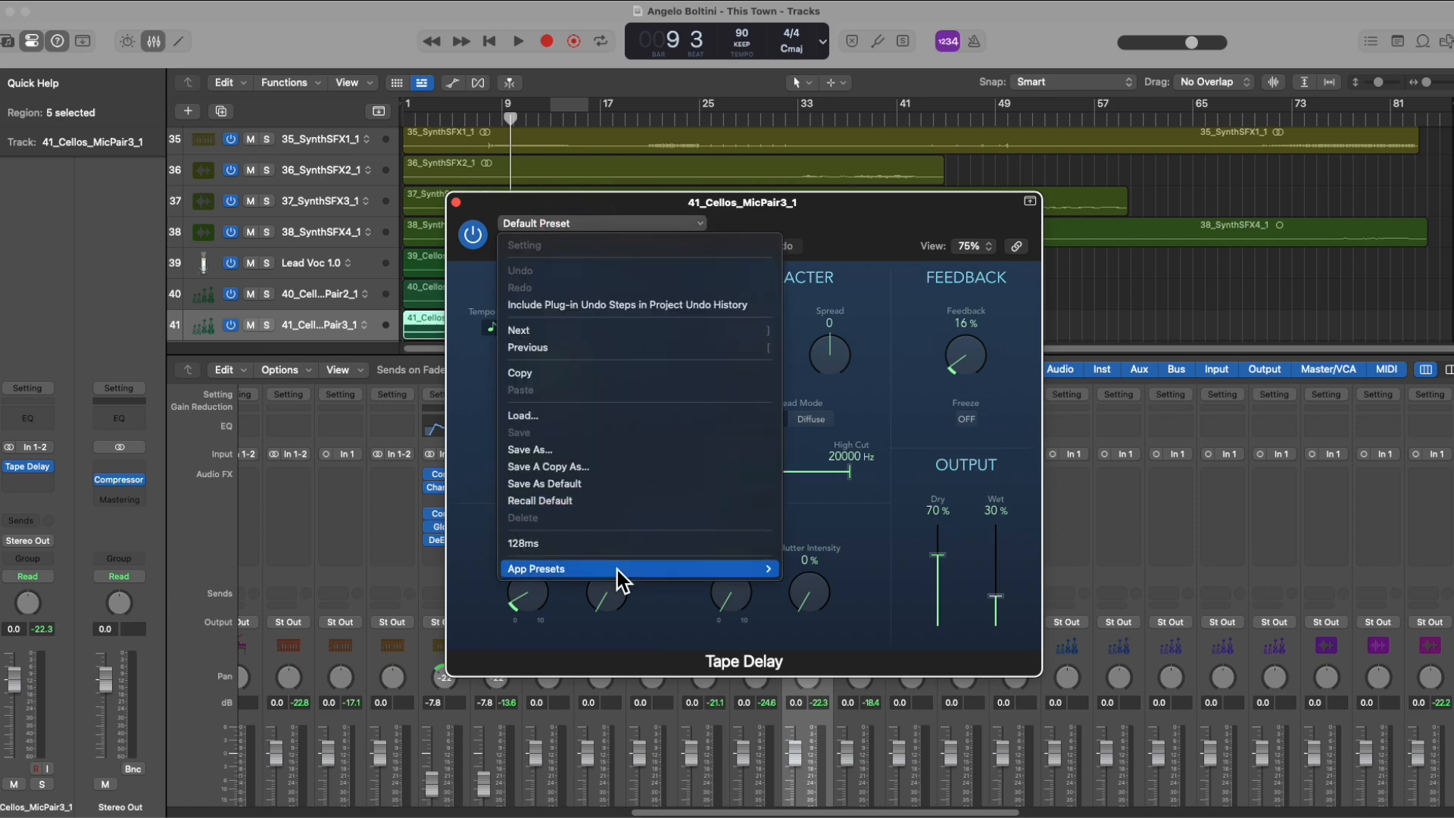
click(539, 543)
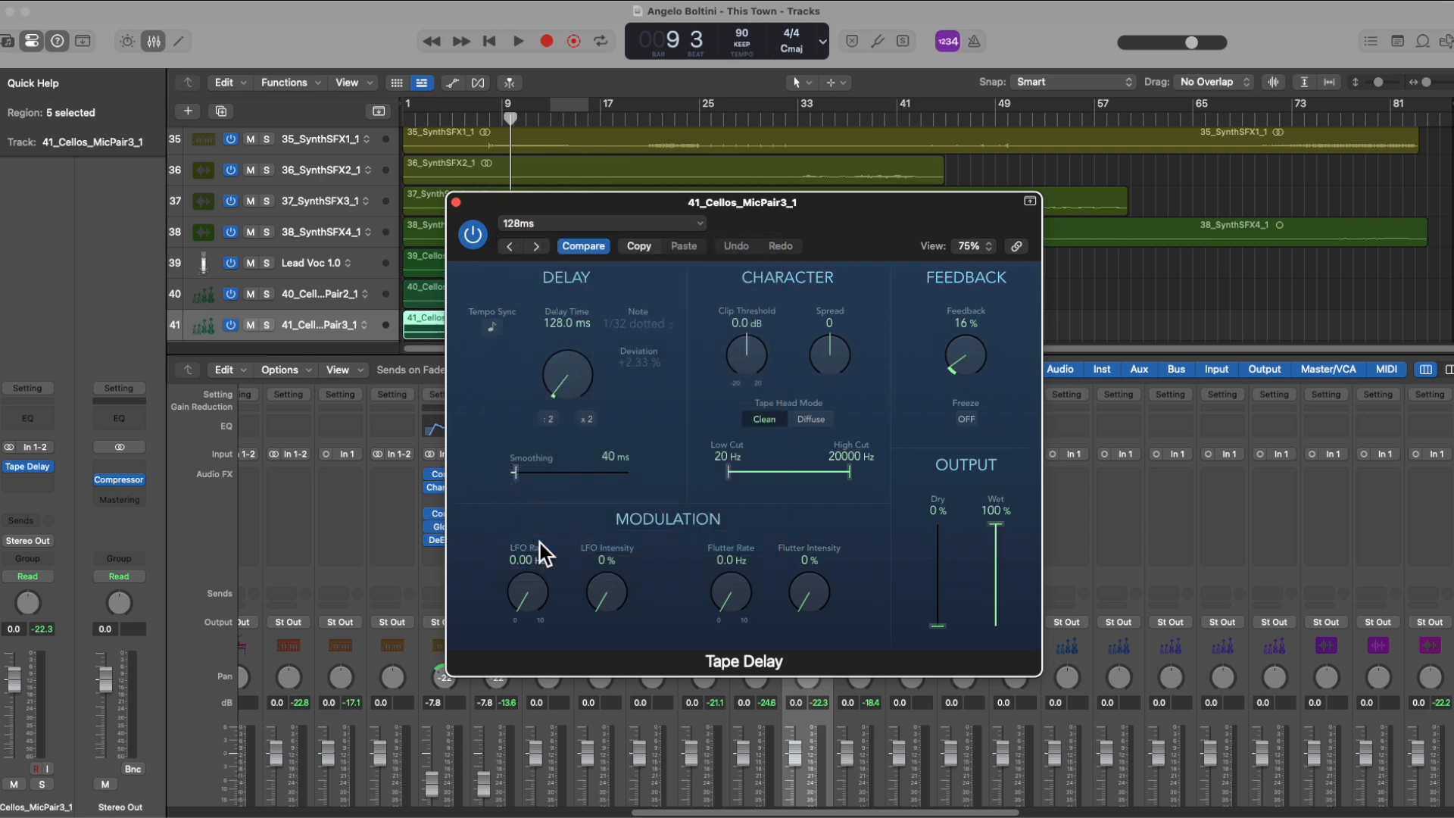
click(455, 203)
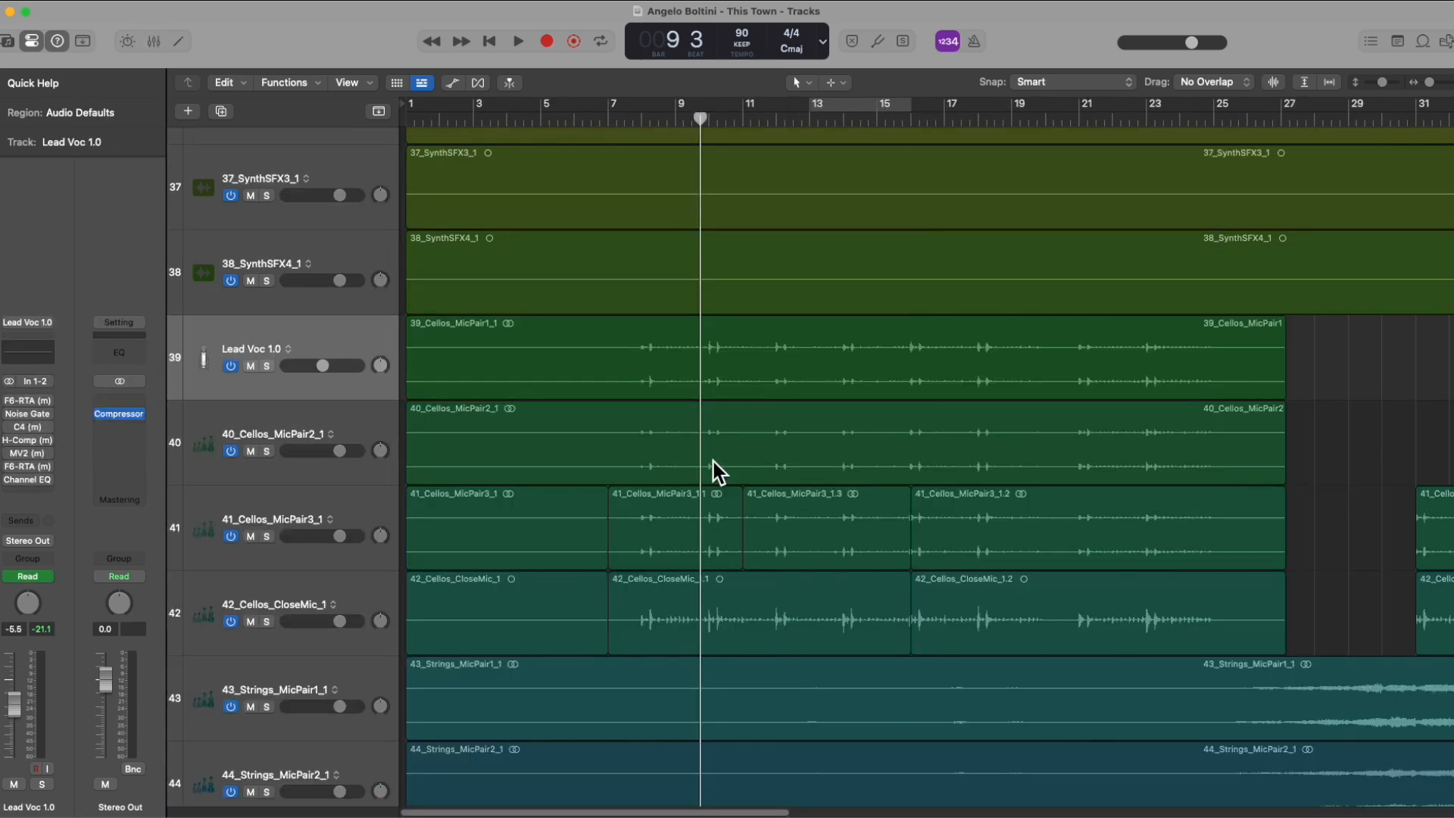
Step: Toggle the track automation display, leaving it shown, and review the Lead Voc 1.0 volume curve with the 39_Cellos_MicPair1_1 region selected
key(a)
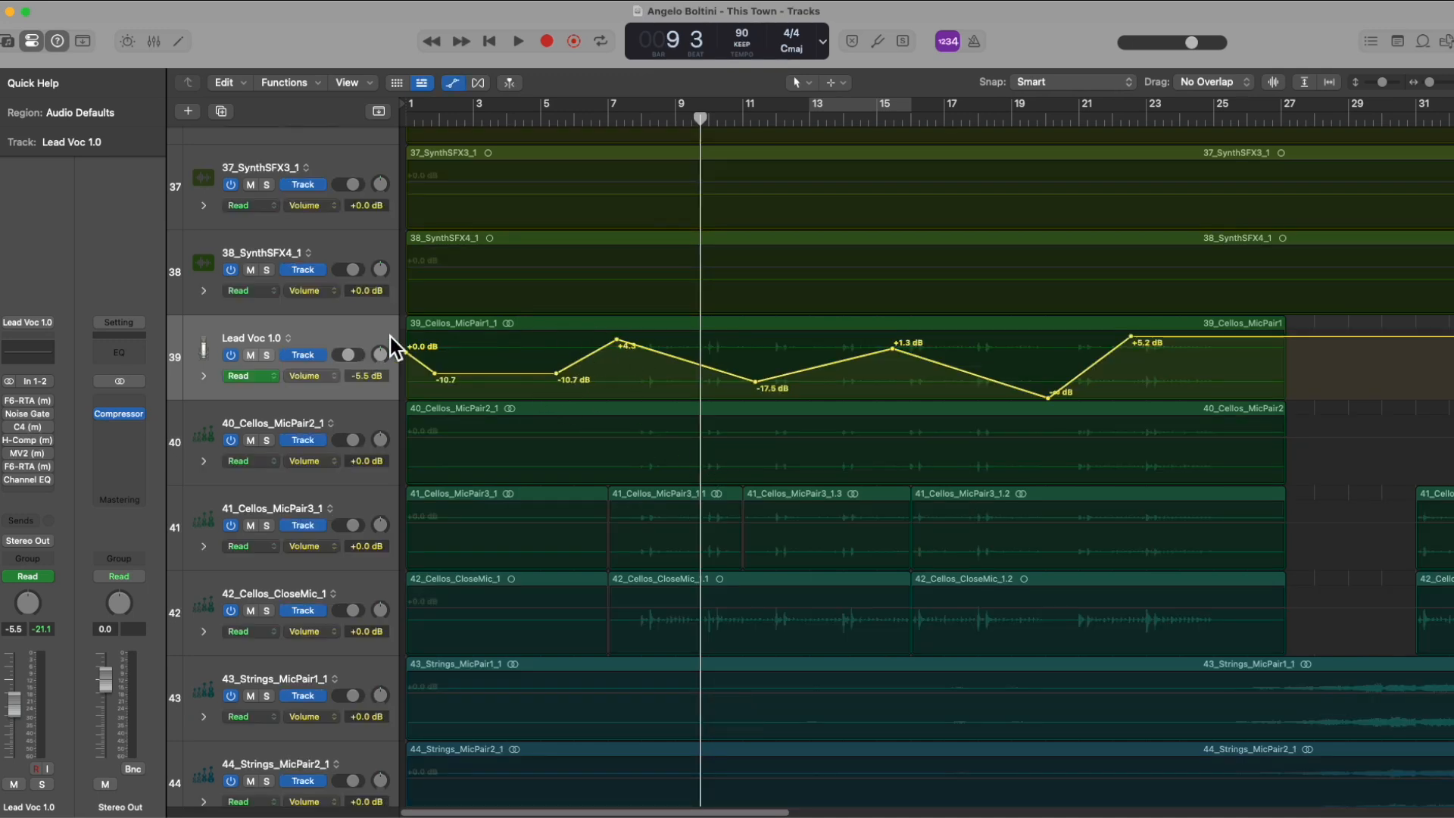
click(522, 325)
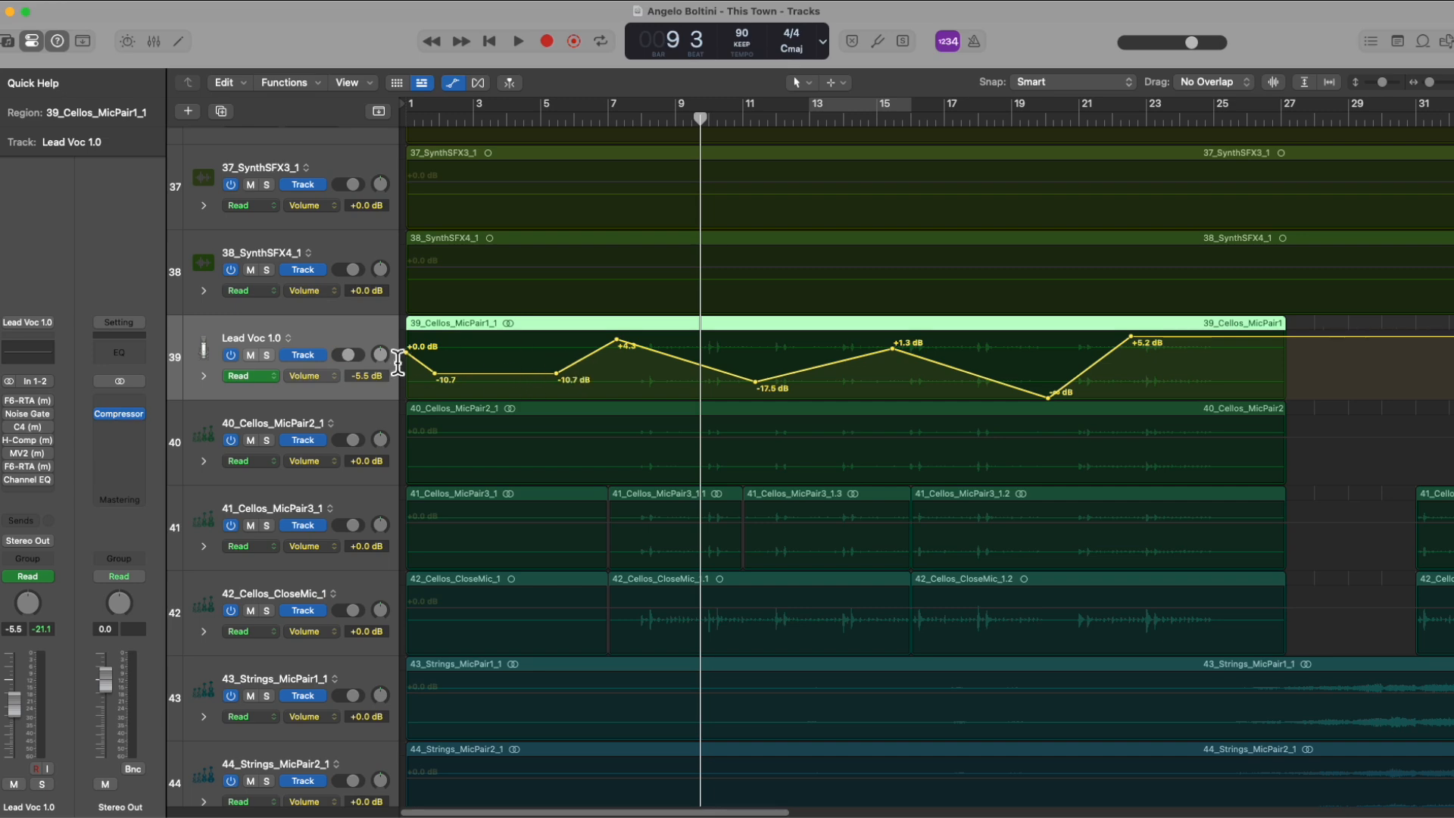
drag(16, 697, 16, 732)
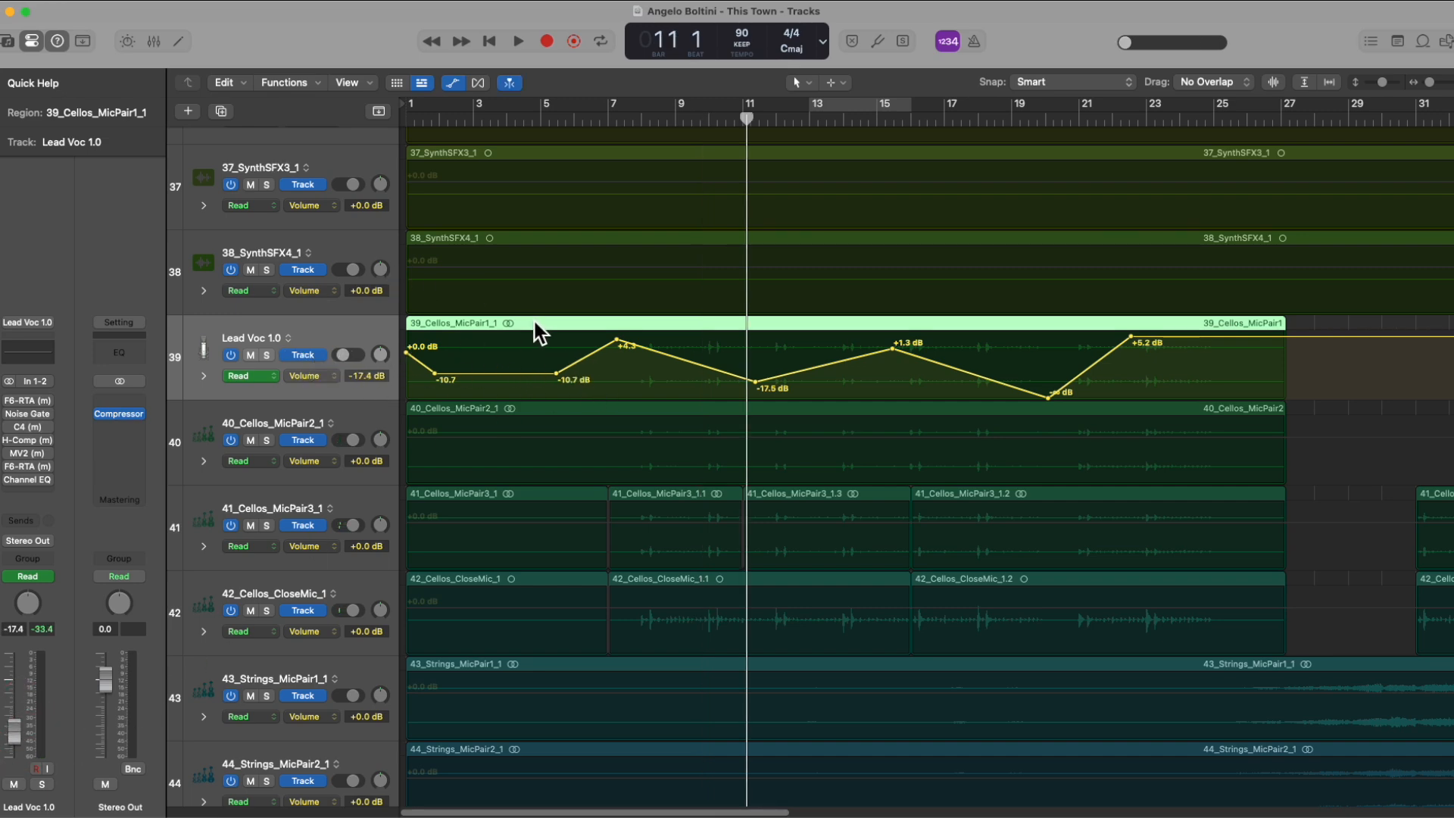
key(a)
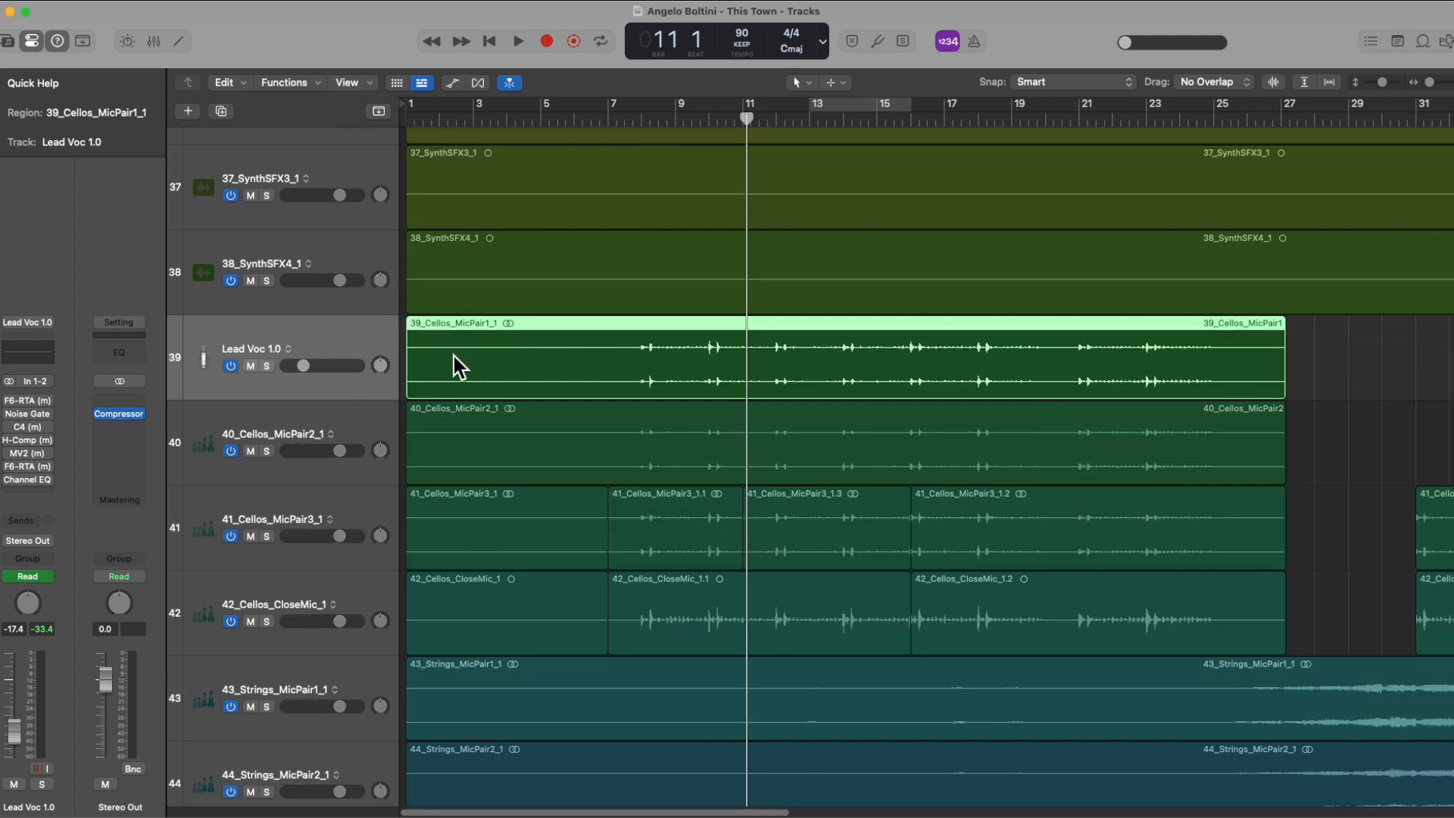
key(a)
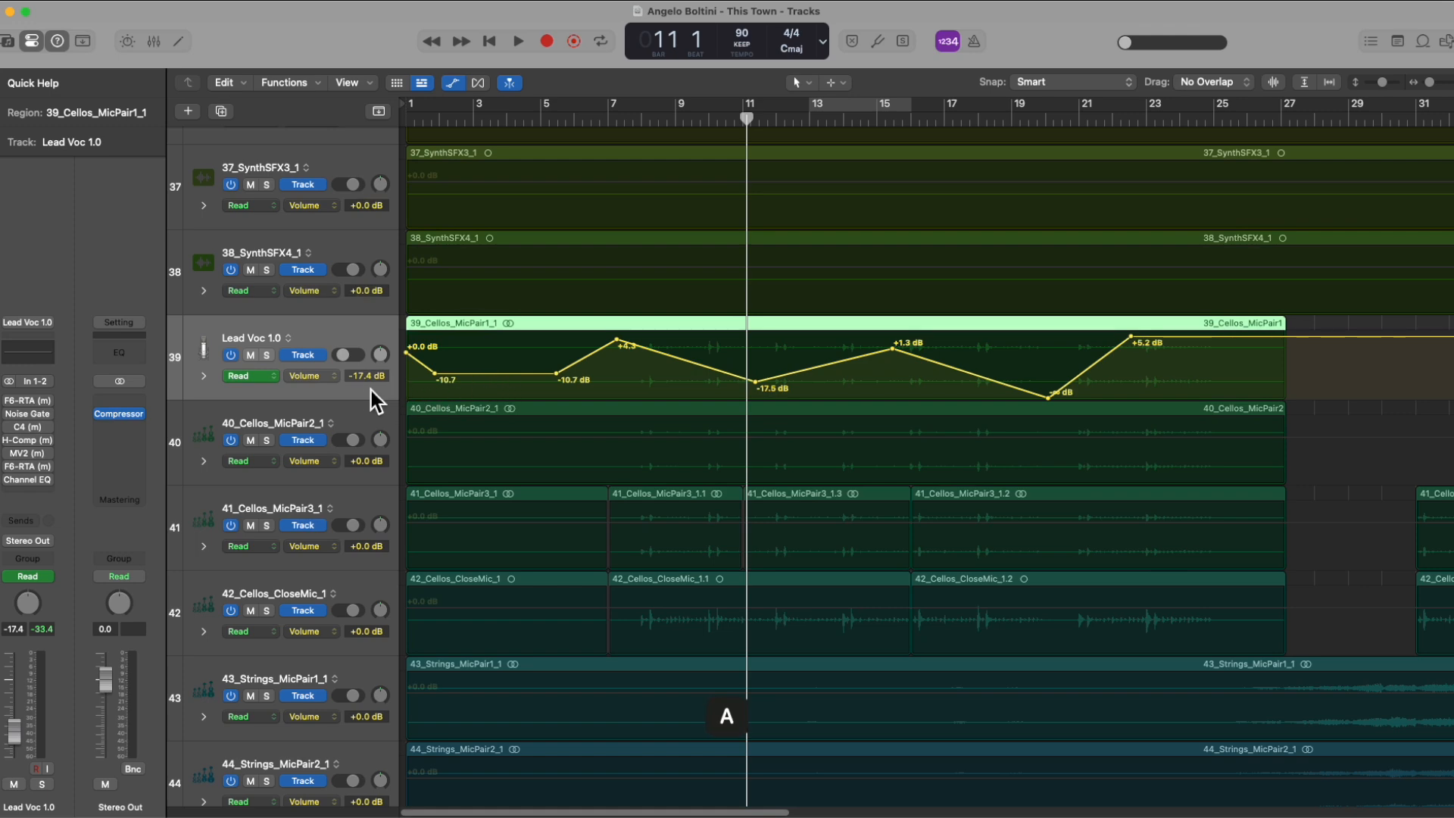
Step: Raise the whole volume automation curve of the Lead Voc 1.0 track, giving about -14.3 dB at the playhead
click(366, 377)
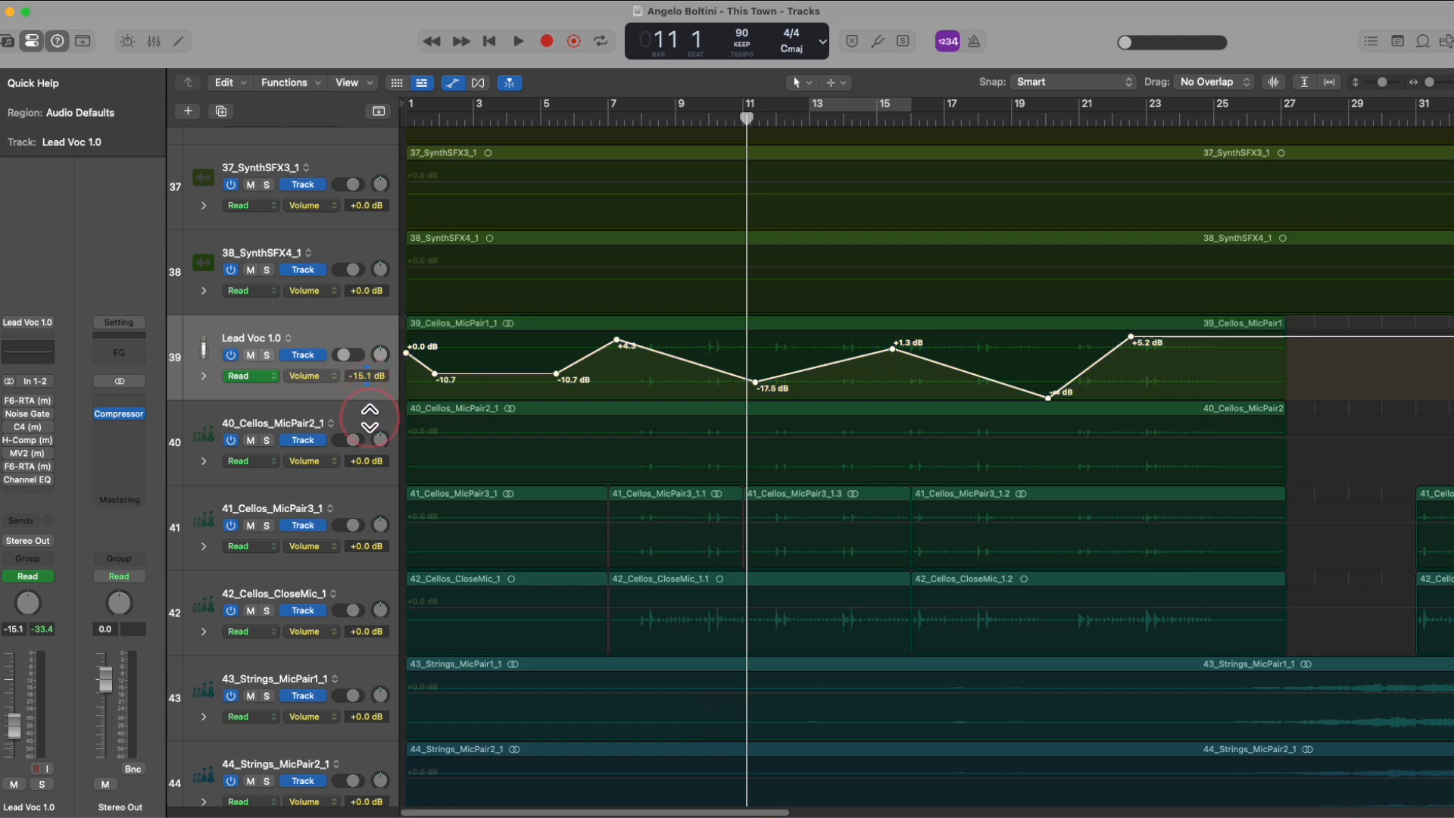
drag(371, 382, 381, 313)
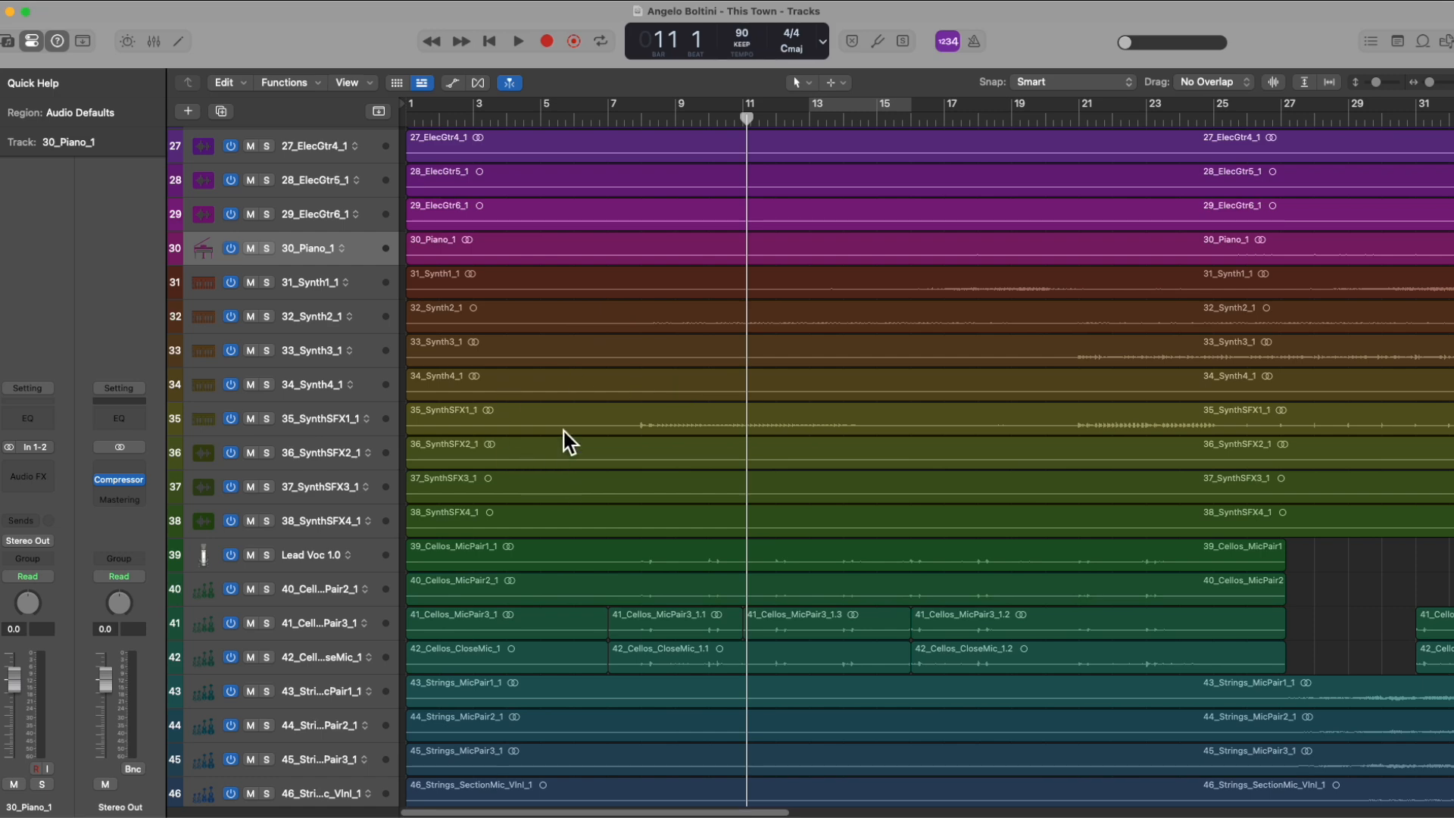
Step: Assign a dark yellow color to the 30_Piano_1 track and check its color in the mixer, hiding the mixer again
right_click(363, 249)
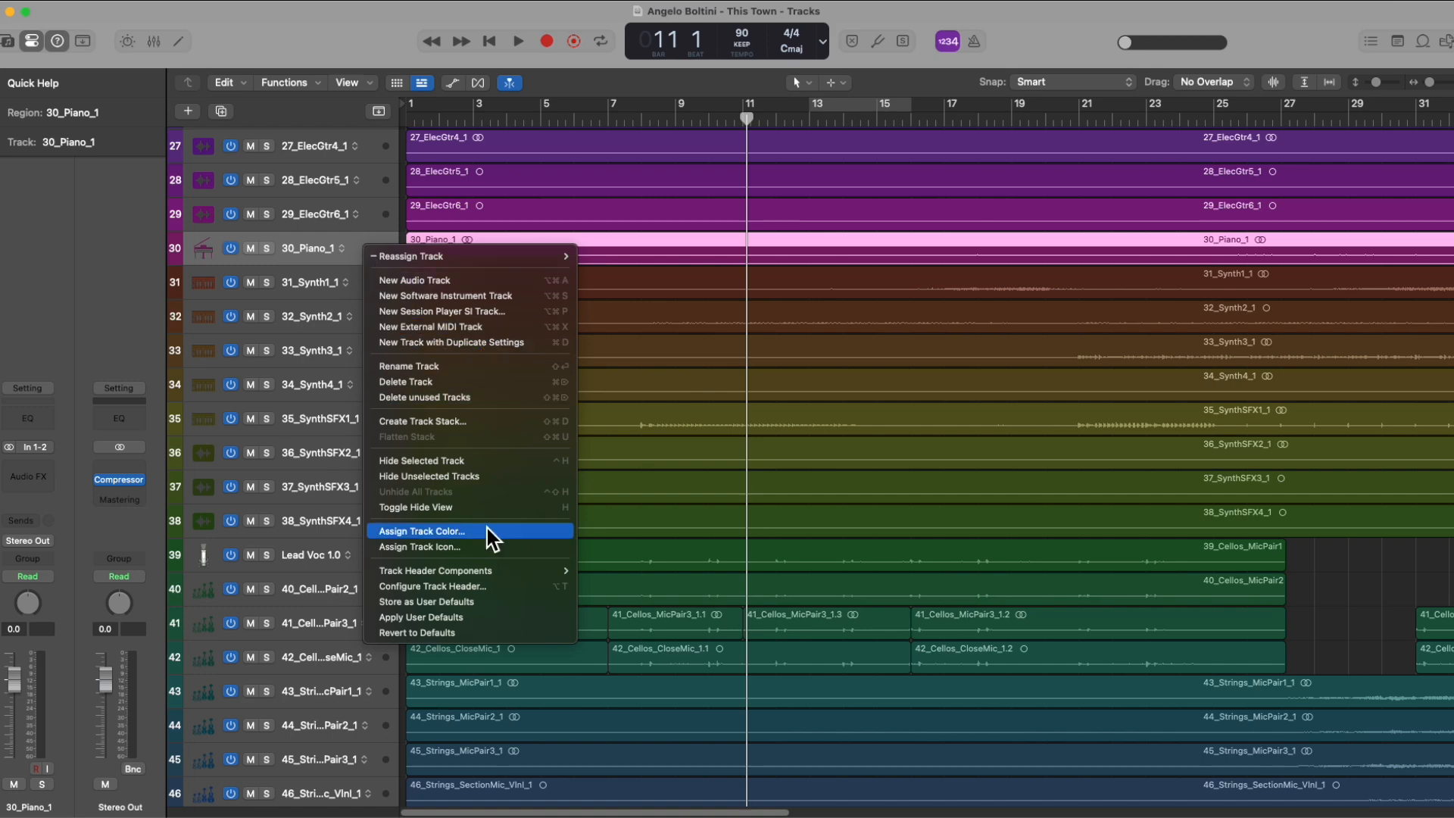
click(409, 531)
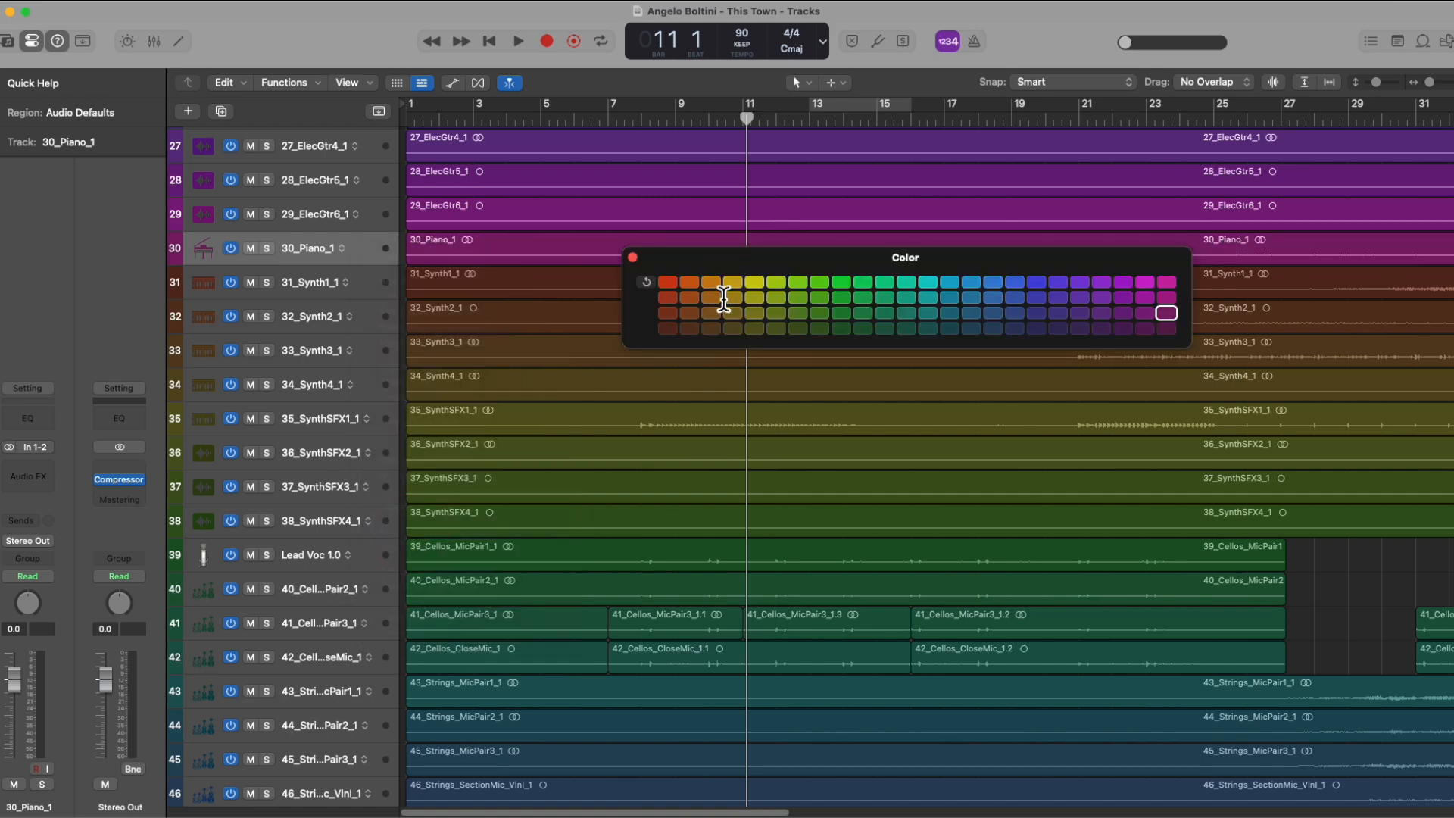
click(730, 297)
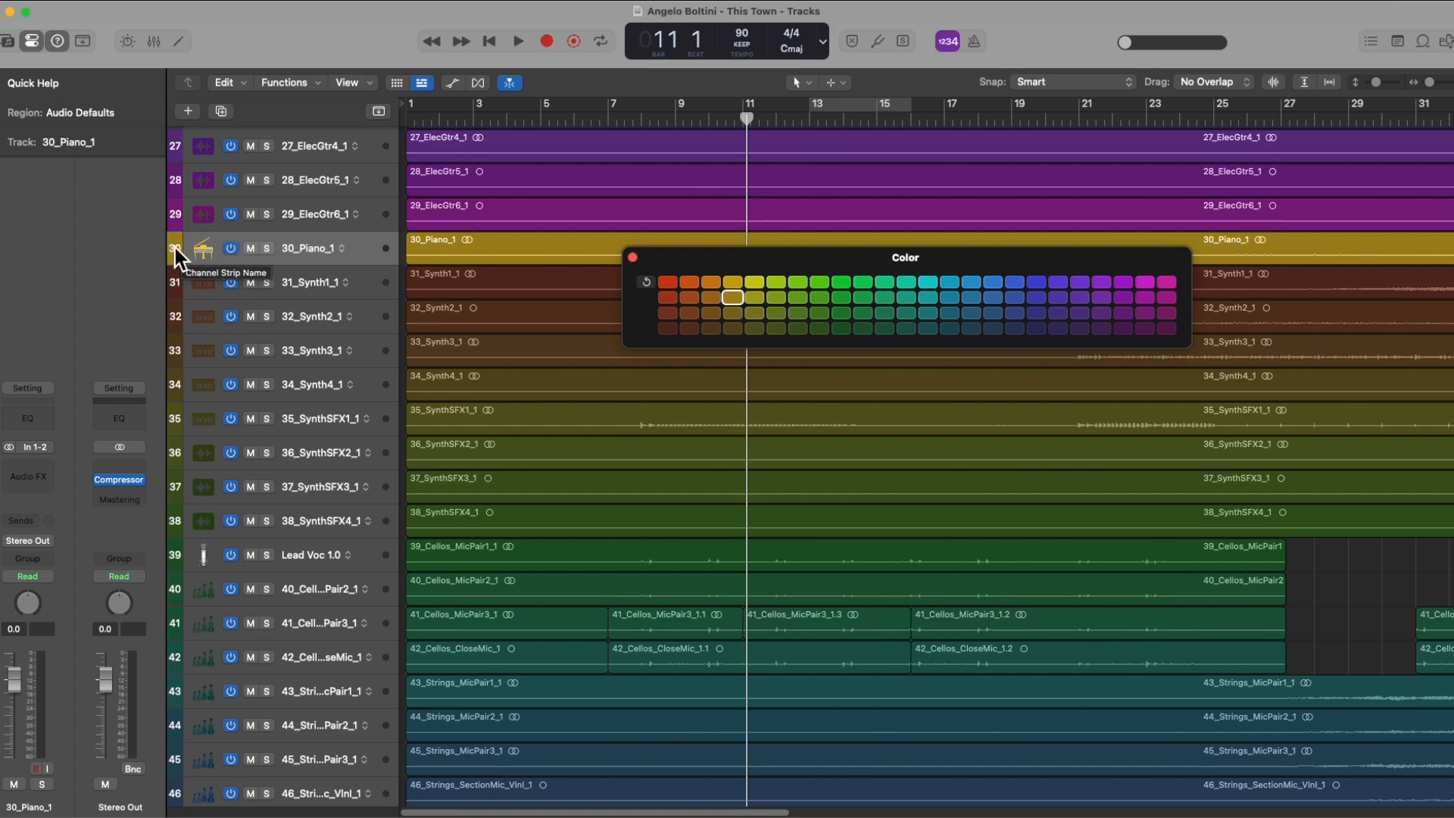
key(x)
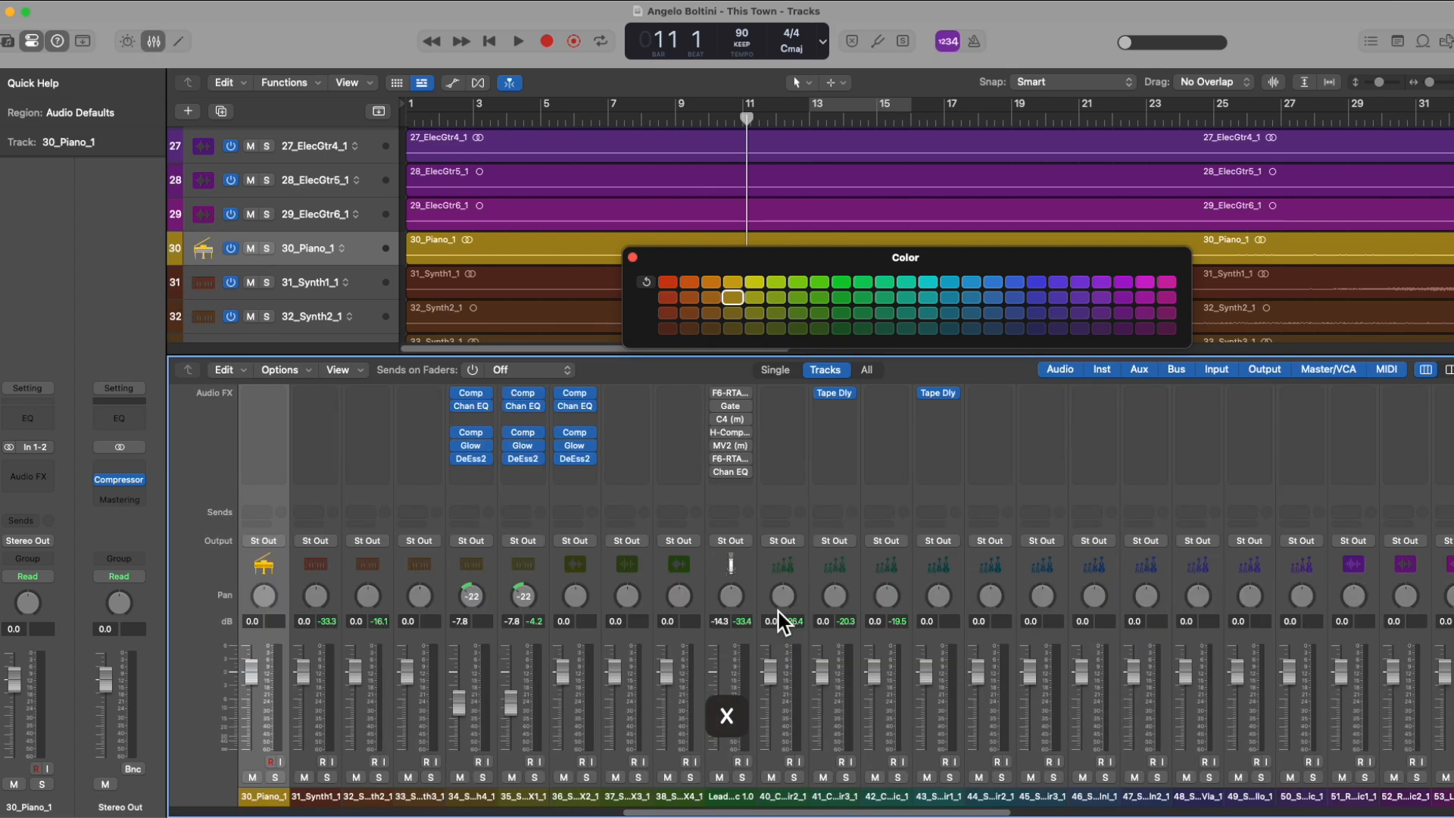
key(x)
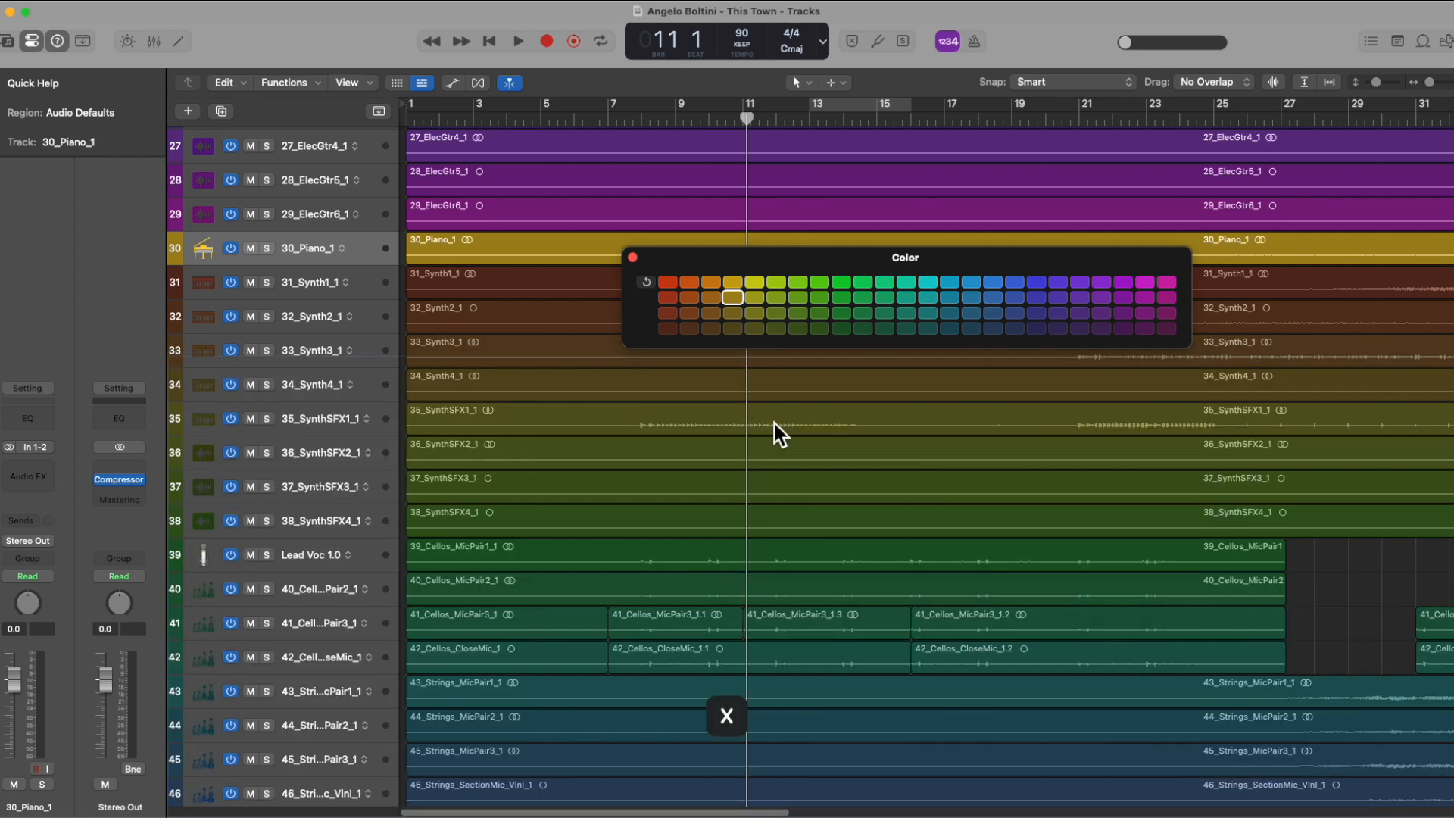
Step: Select the 30_Piano_1 region, try several palette colors on it, settle on green, and close the color palette
click(492, 241)
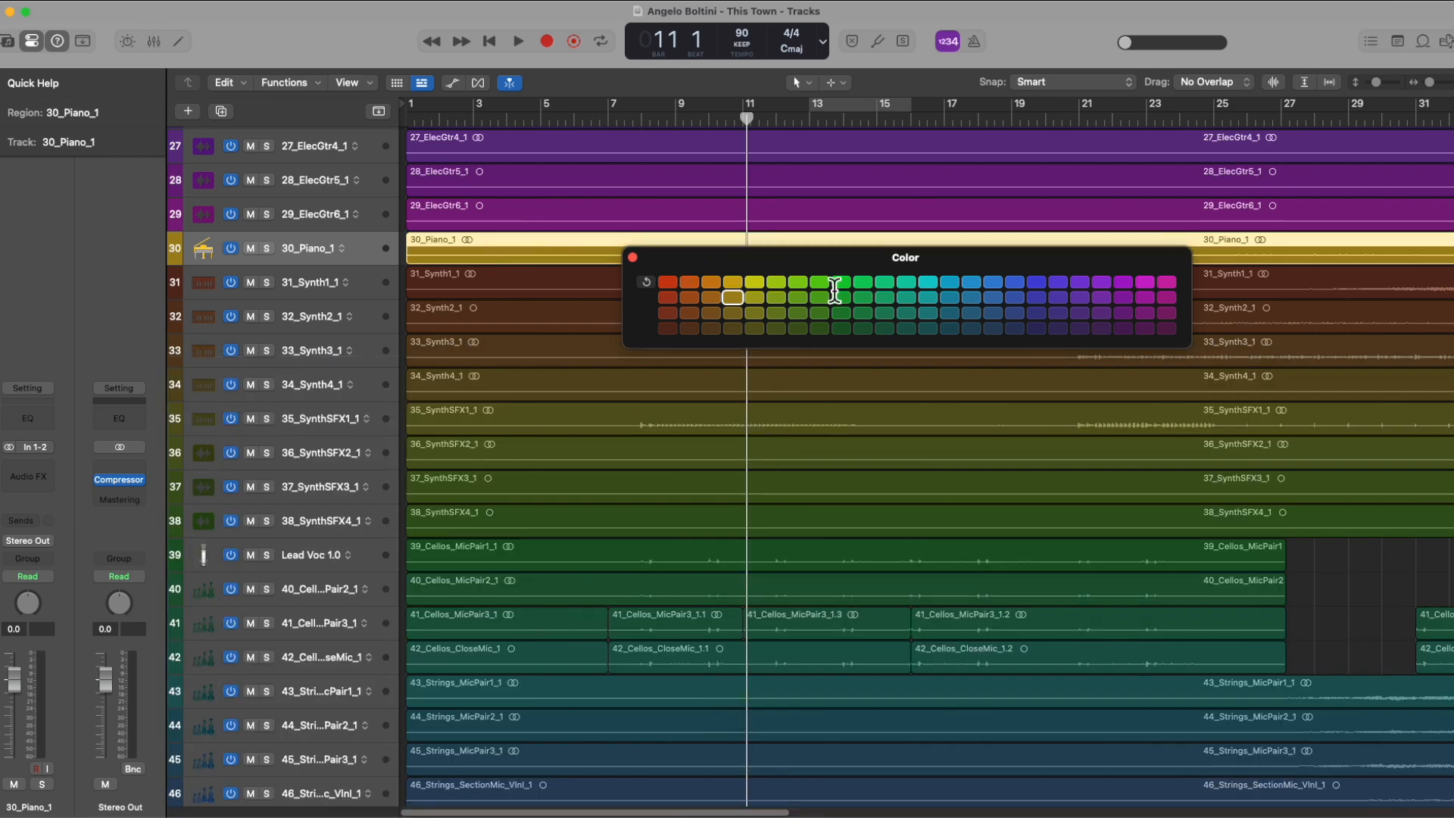
click(867, 312)
click(997, 311)
click(867, 310)
drag(784, 262, 755, 356)
click(748, 406)
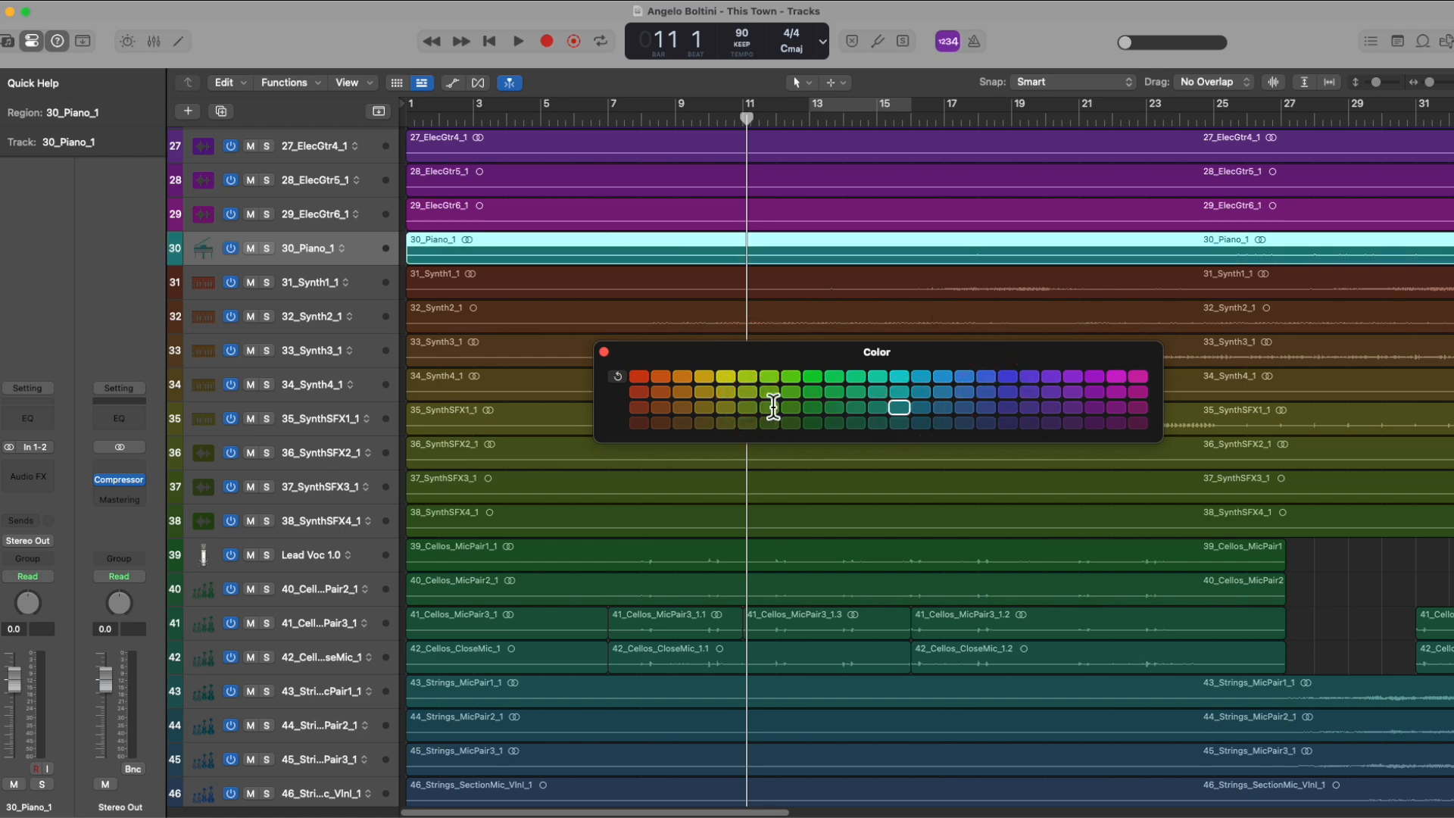
click(605, 351)
Step: Examine the Region Color options in the Tracks view settings and close the settings without changing the color mode
click(48, 3)
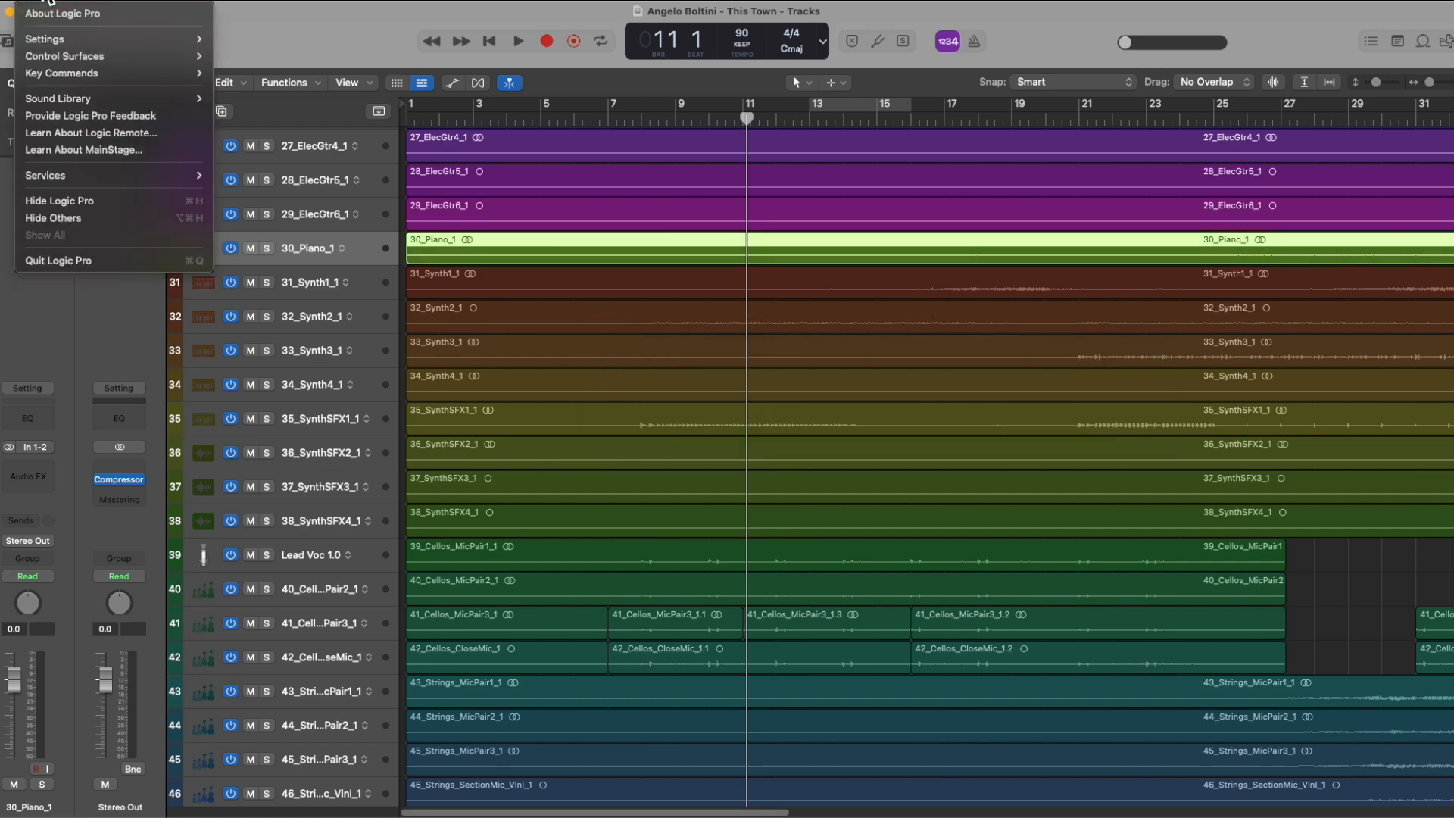
mouse_move(57, 39)
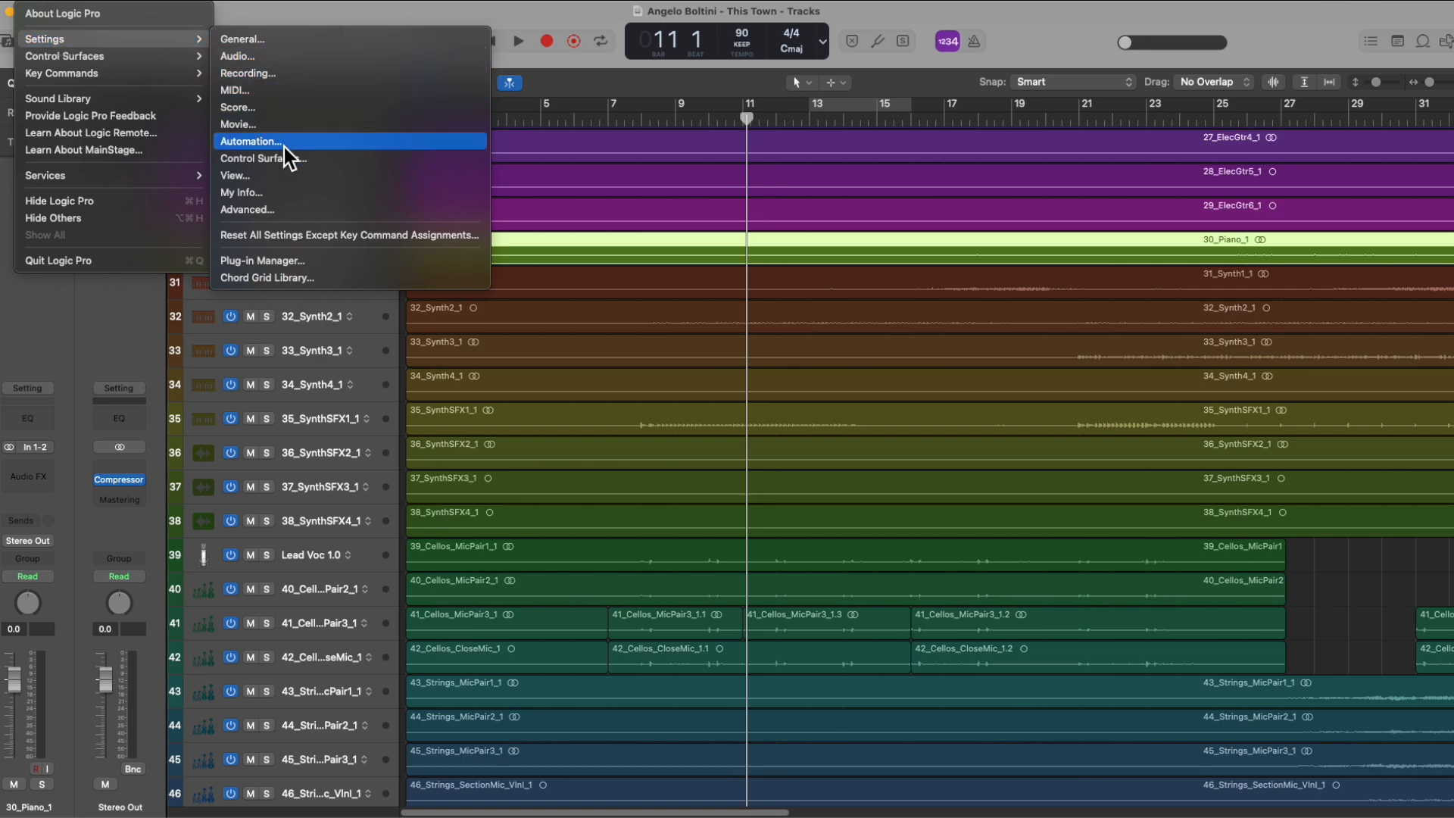
click(284, 178)
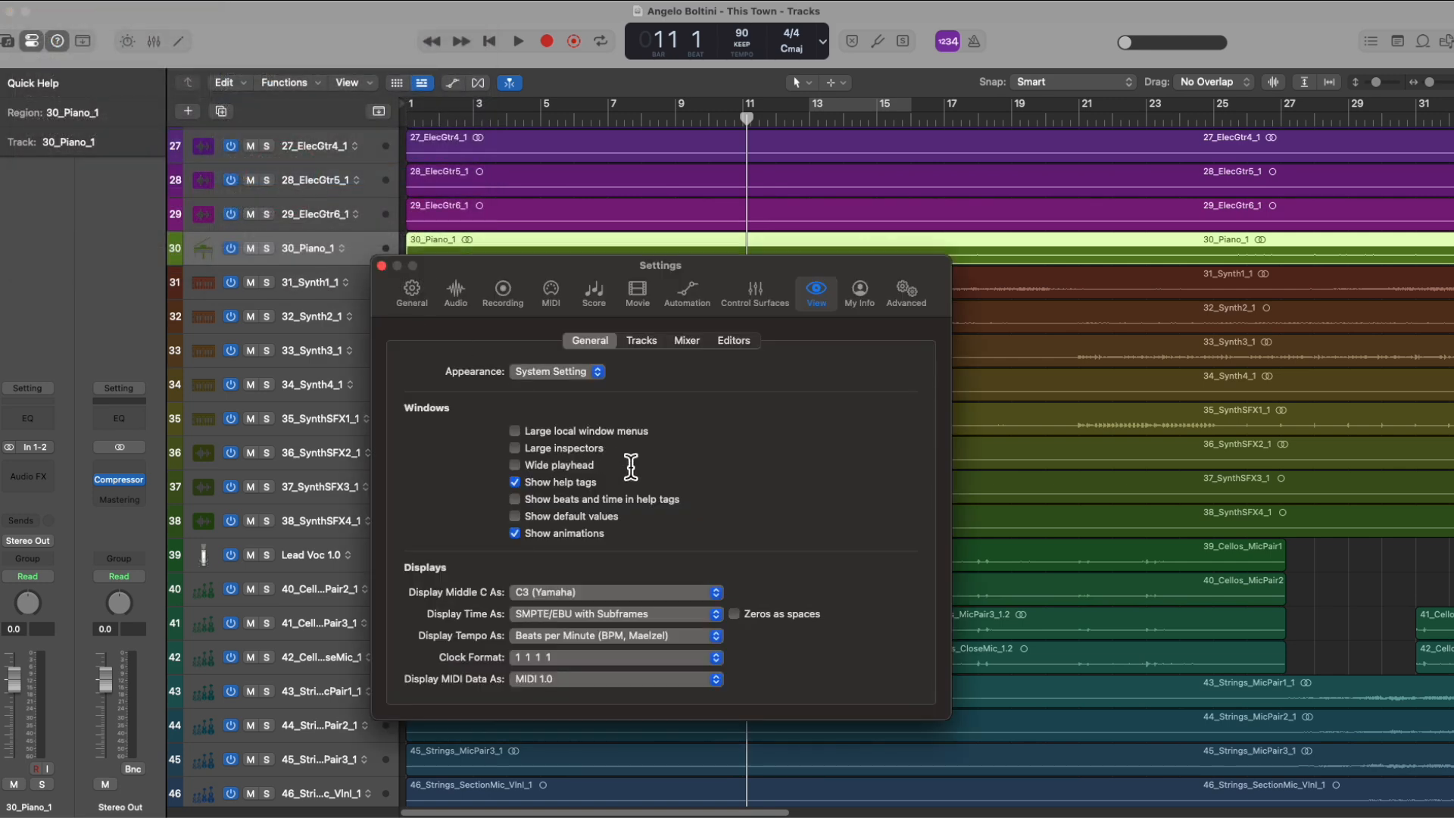
click(641, 342)
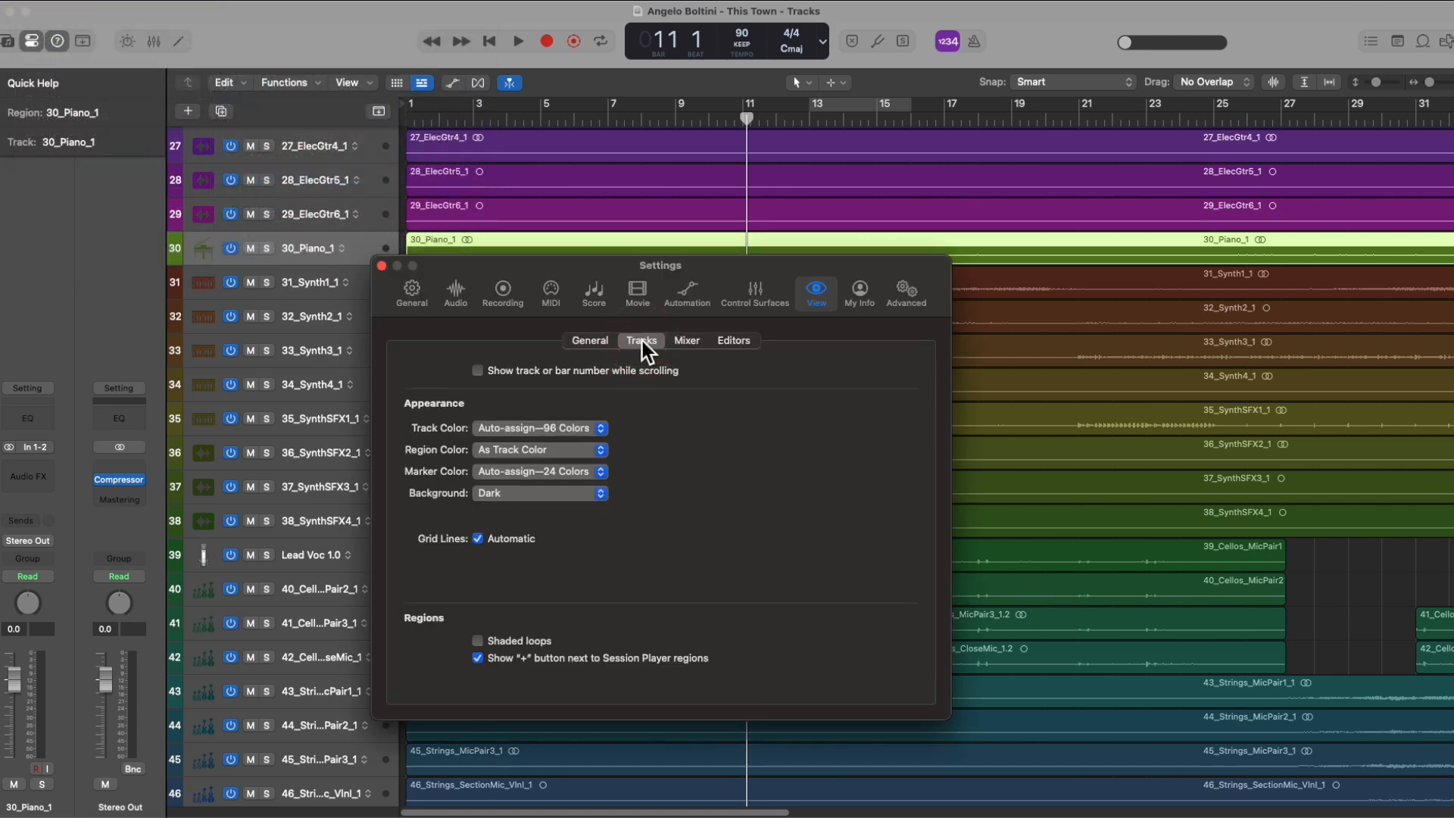
click(552, 449)
click(700, 456)
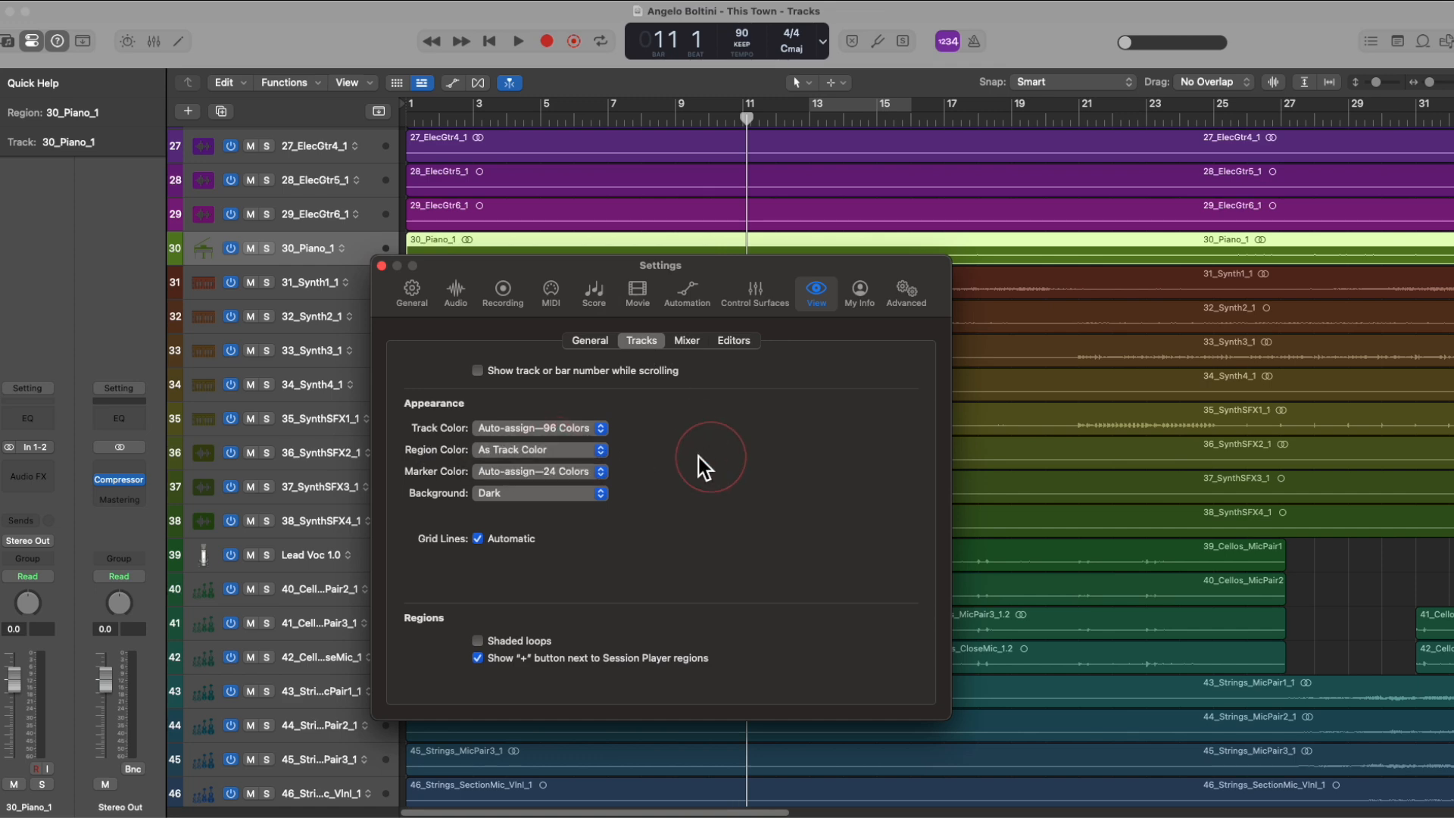
click(382, 265)
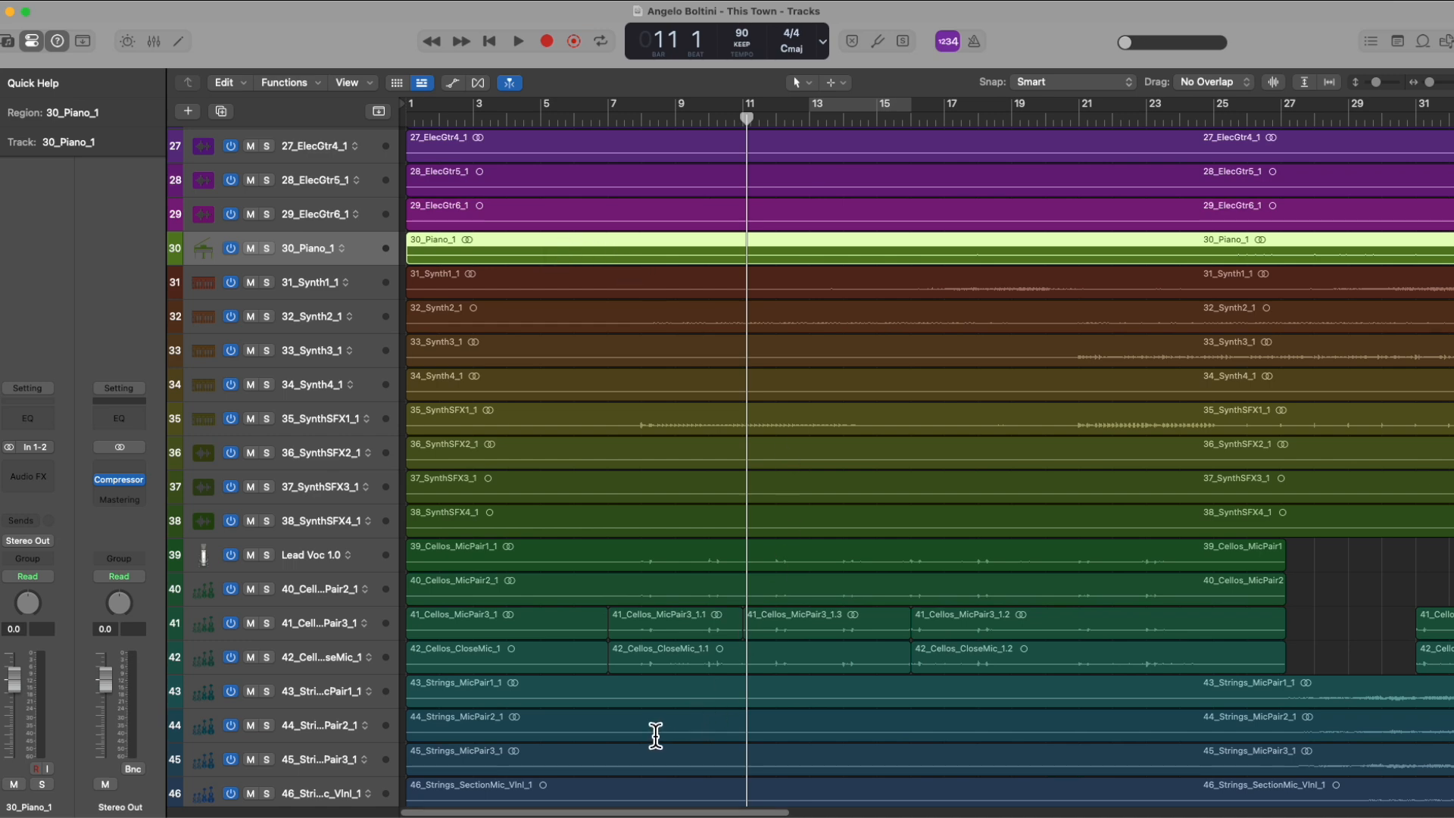
Step: Return the playhead to the project start, repeating it after moving the playhead to about bars 13 and 14
key(Return)
scroll(925, 441, up, 10)
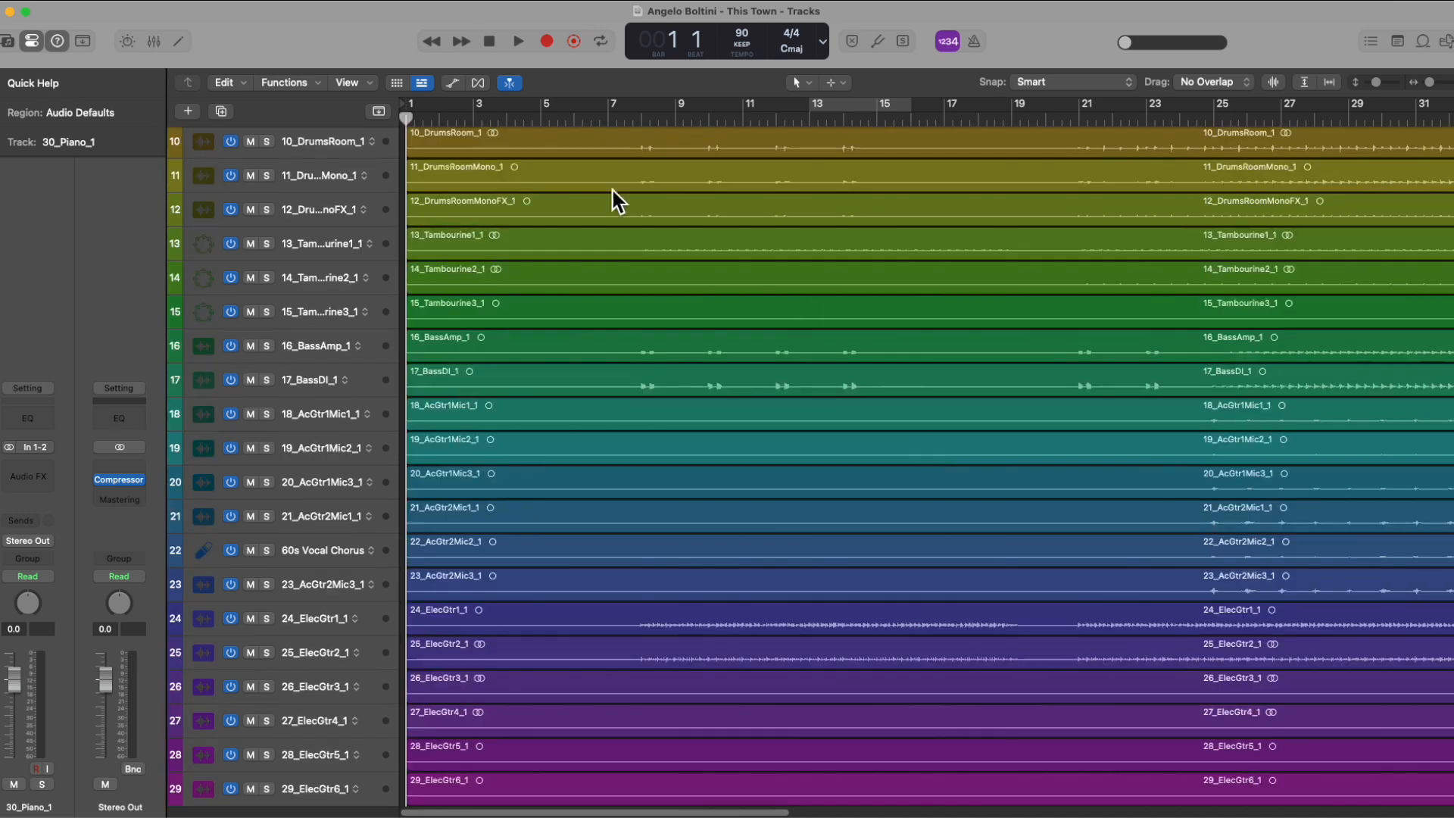
drag(406, 115, 834, 136)
key(Return)
click(861, 118)
key(Return)
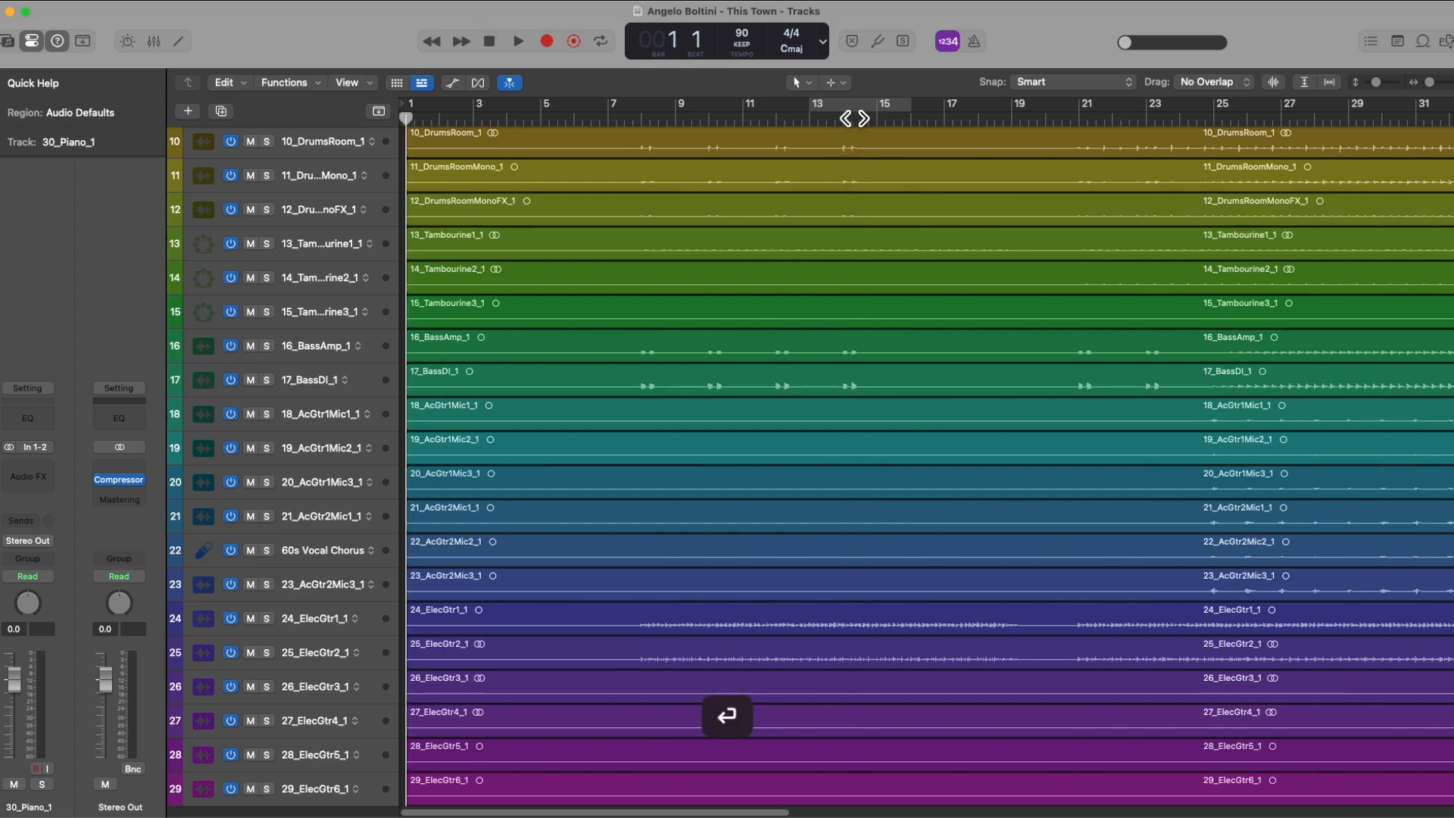